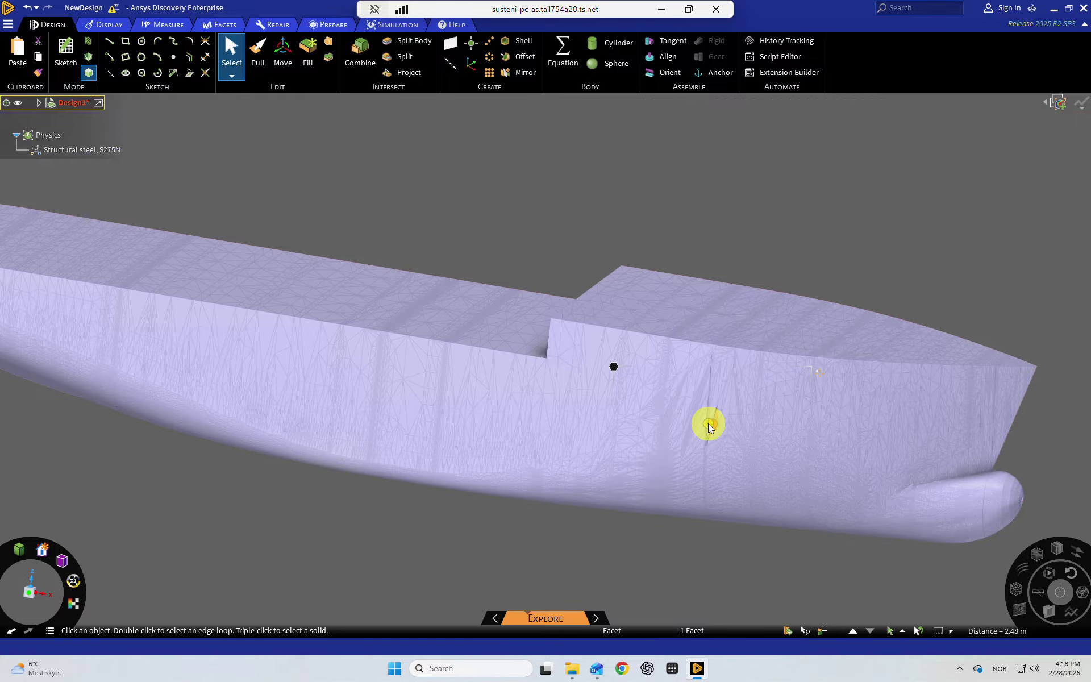
- Launch Fluent 2025 R2 in Meshing mode with double precision and 28 meshing and solver processes
click(393, 665)
text(fluen)
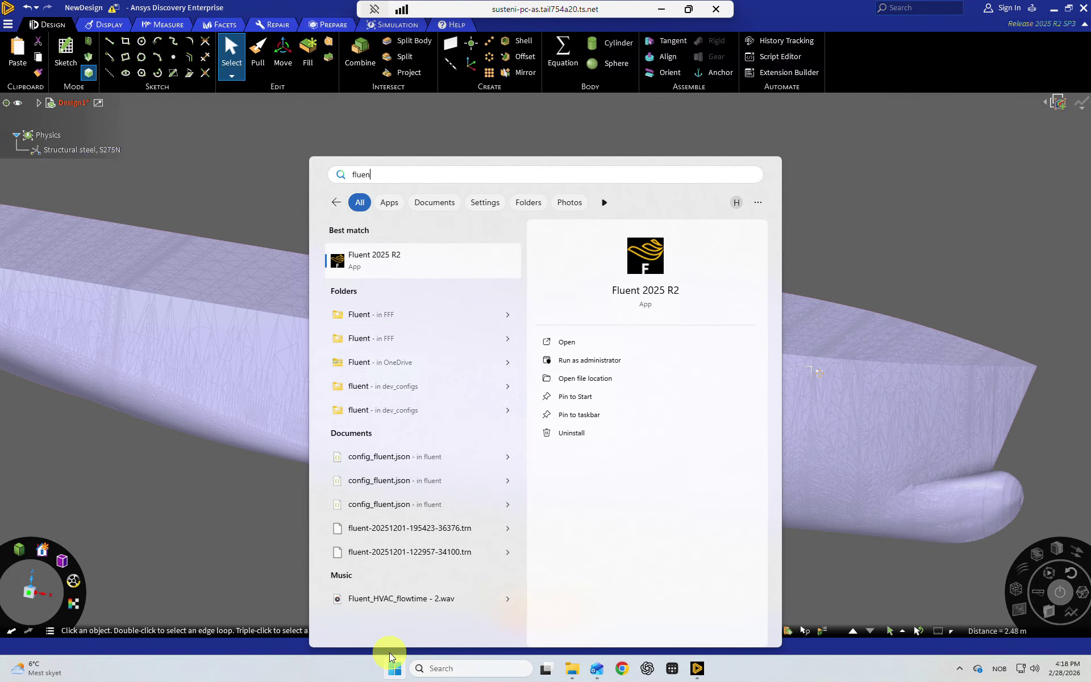
click(373, 276)
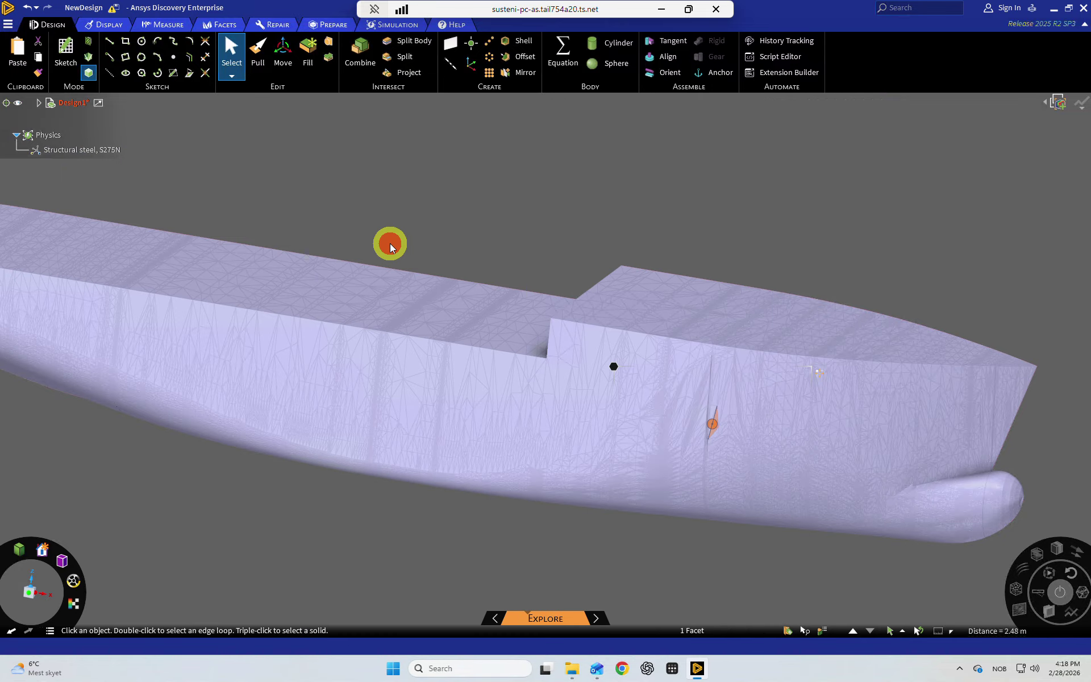
click(391, 244)
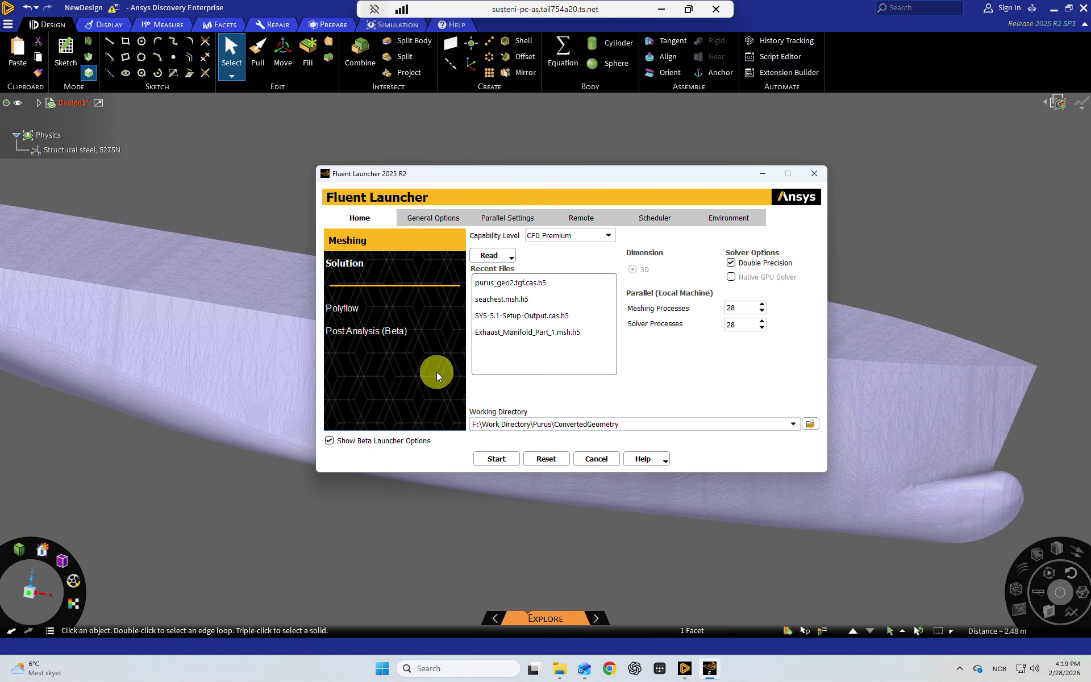
click(493, 461)
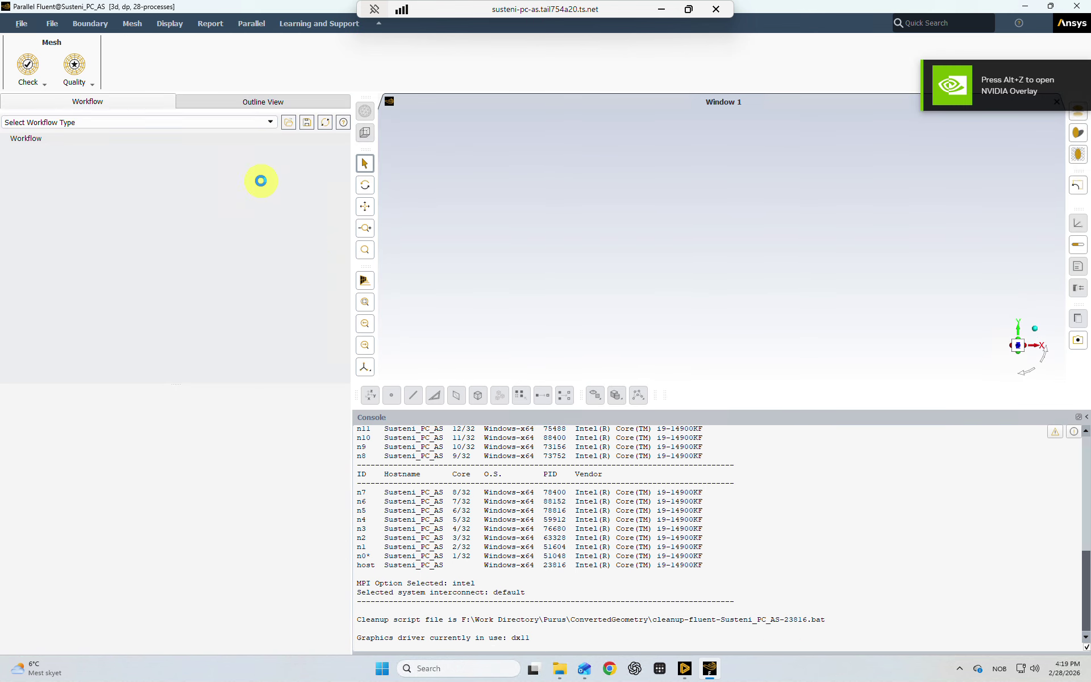
- Show the model outline and start a CAD geometry import with the length unit set to m
click(262, 119)
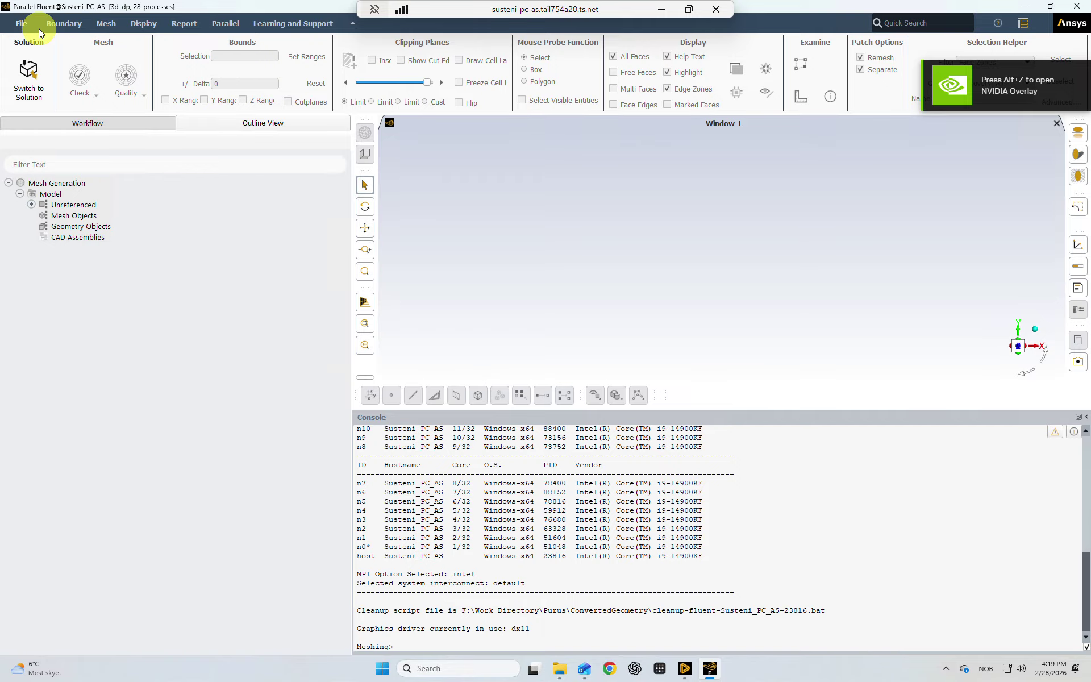
click(17, 24)
click(24, 72)
click(88, 74)
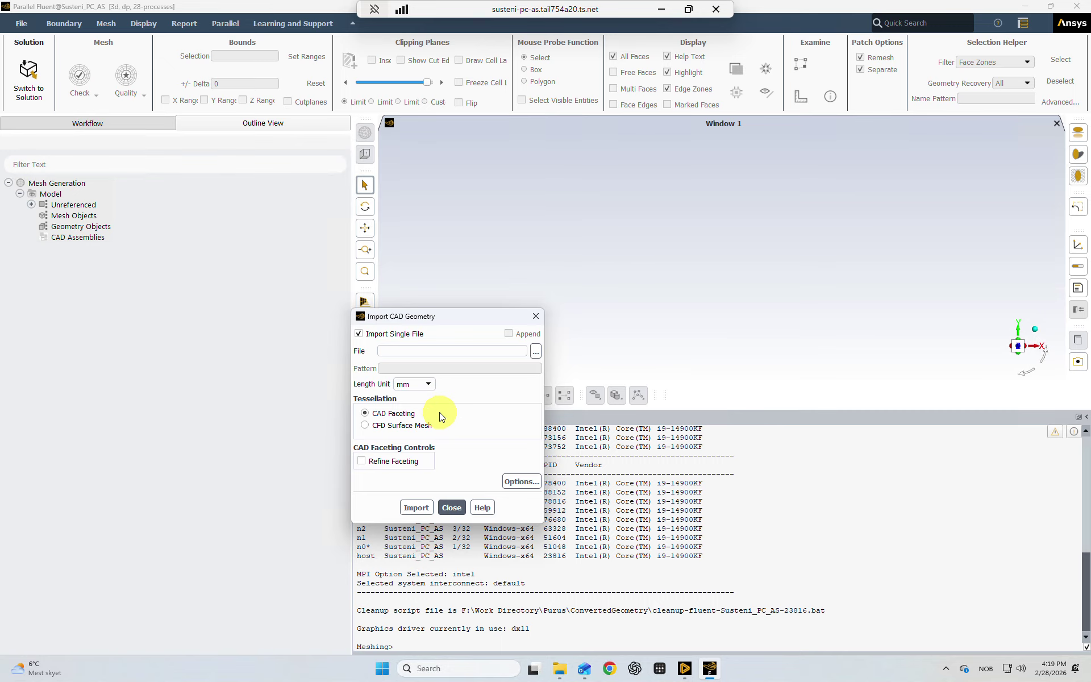
click(428, 384)
click(421, 398)
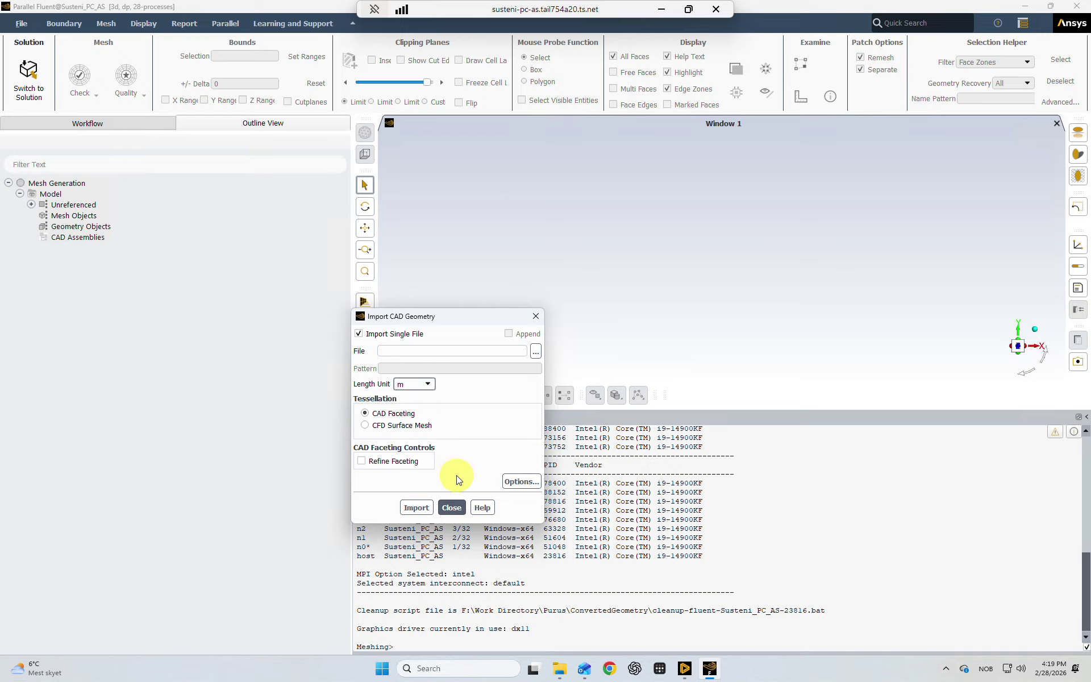
- Select Geo.tgf from the ConvertedGeometry folder with all file types listed, and import it
click(533, 353)
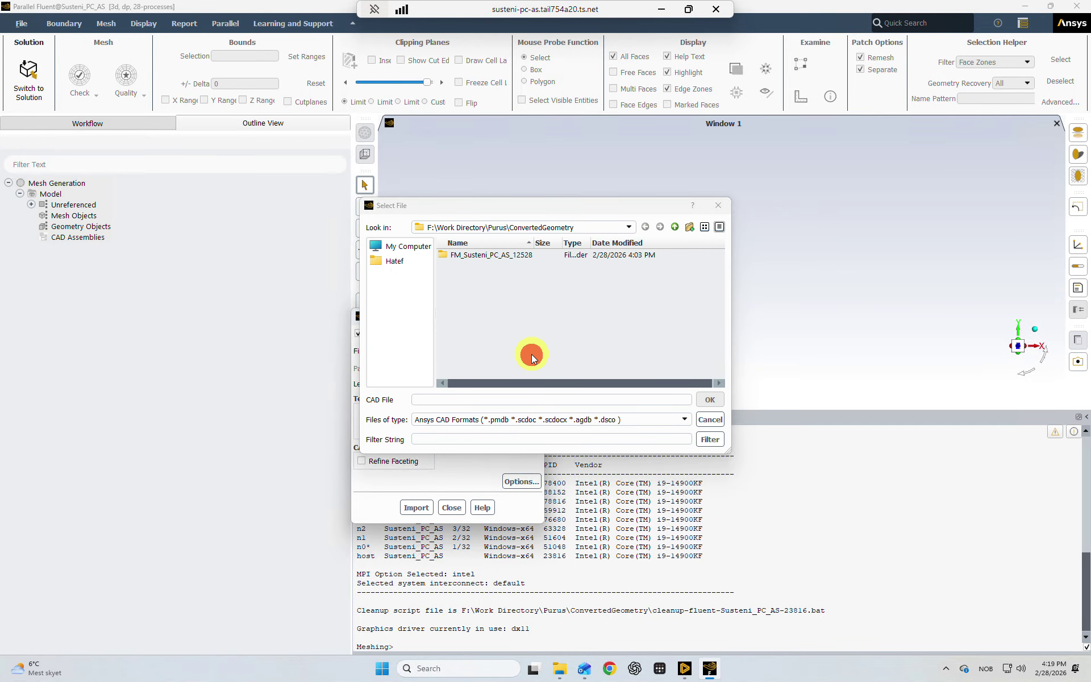
click(584, 419)
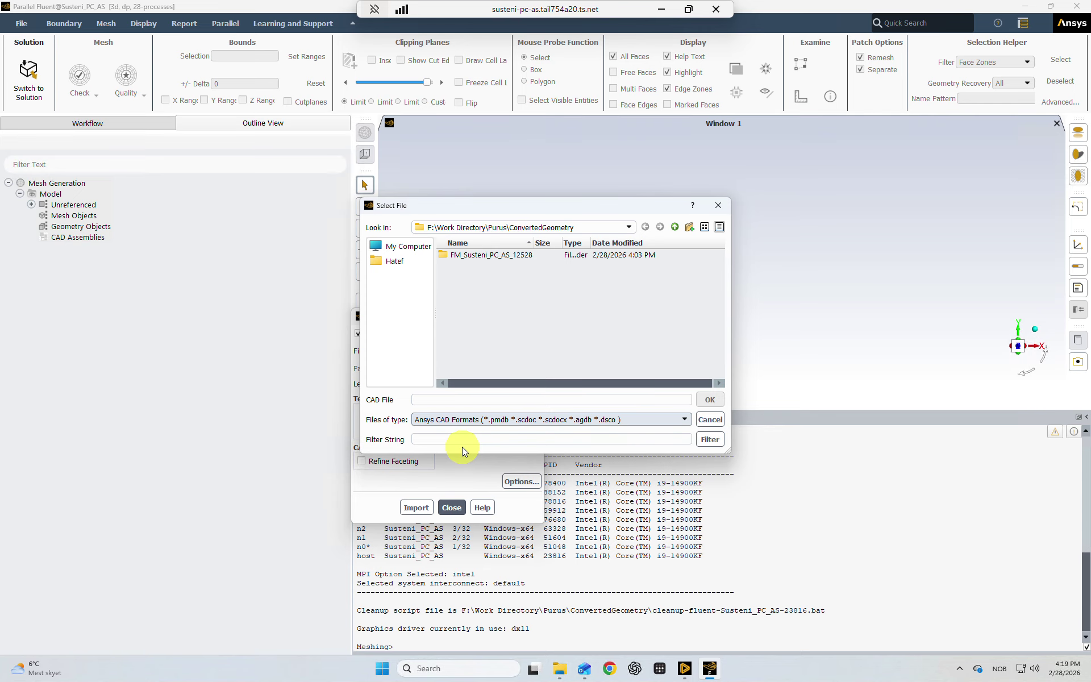
click(462, 448)
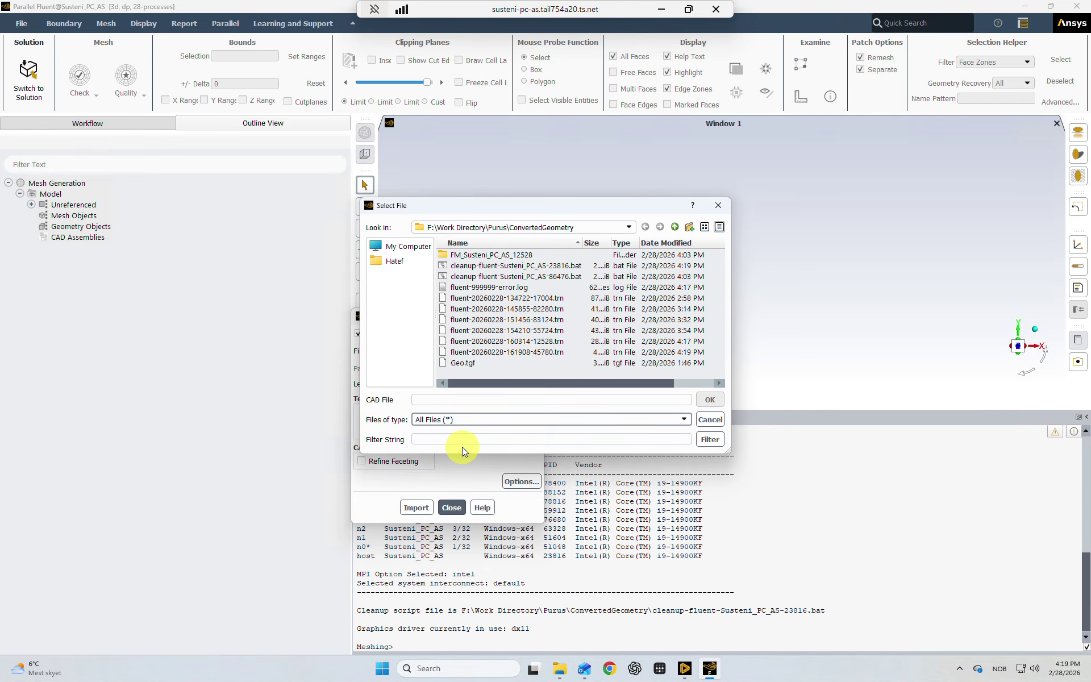
double_click(473, 363)
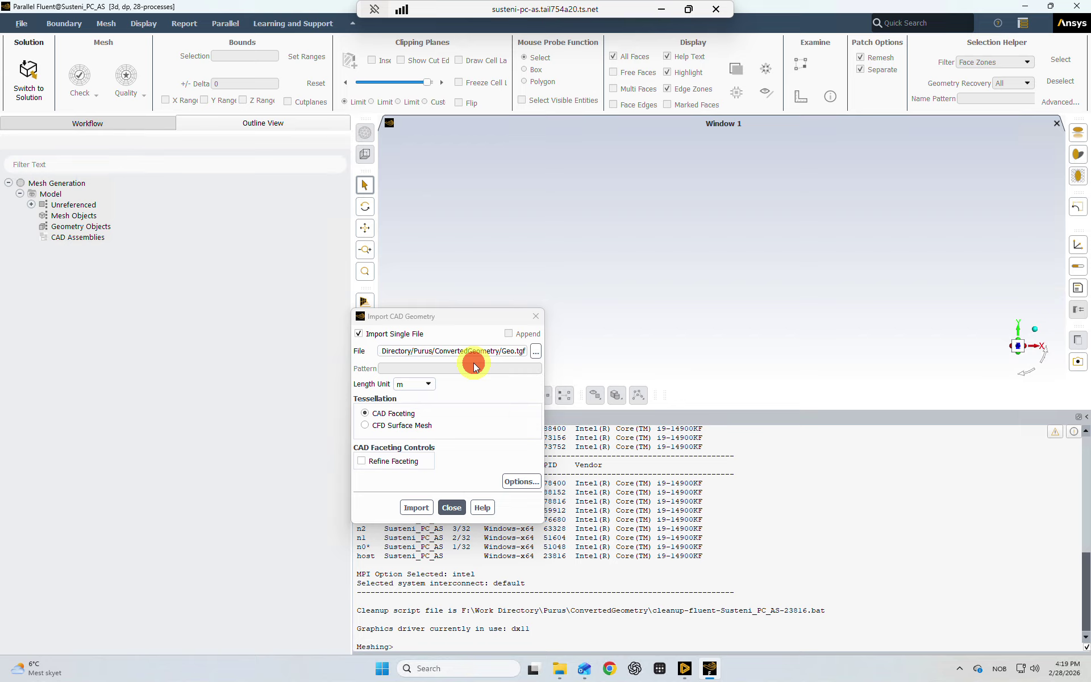
click(410, 507)
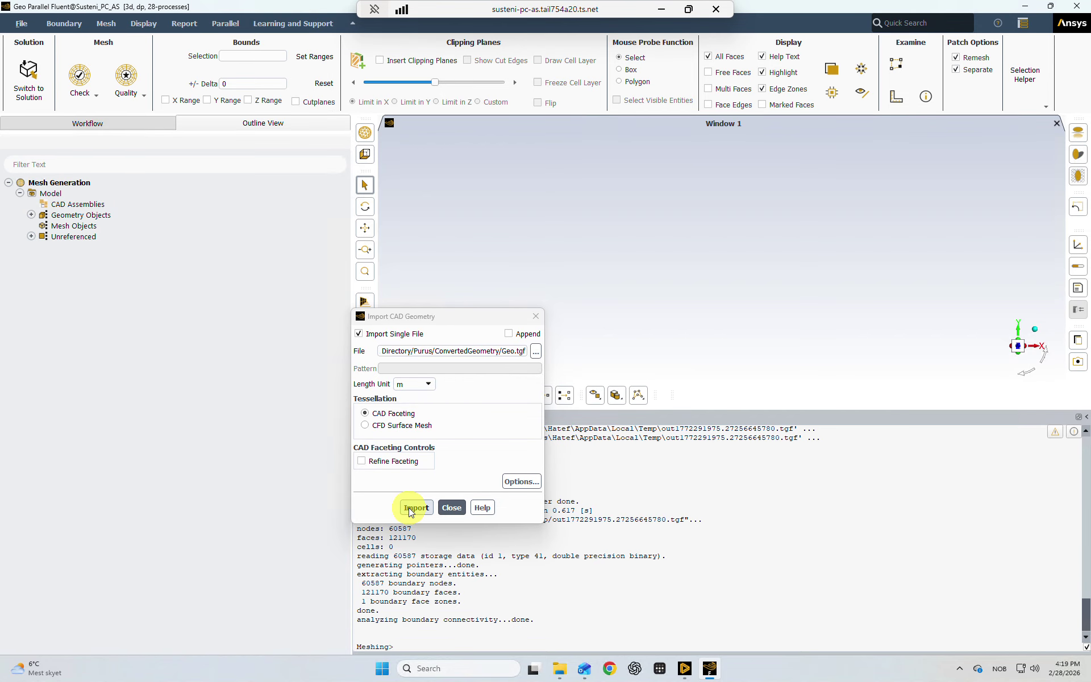
click(536, 316)
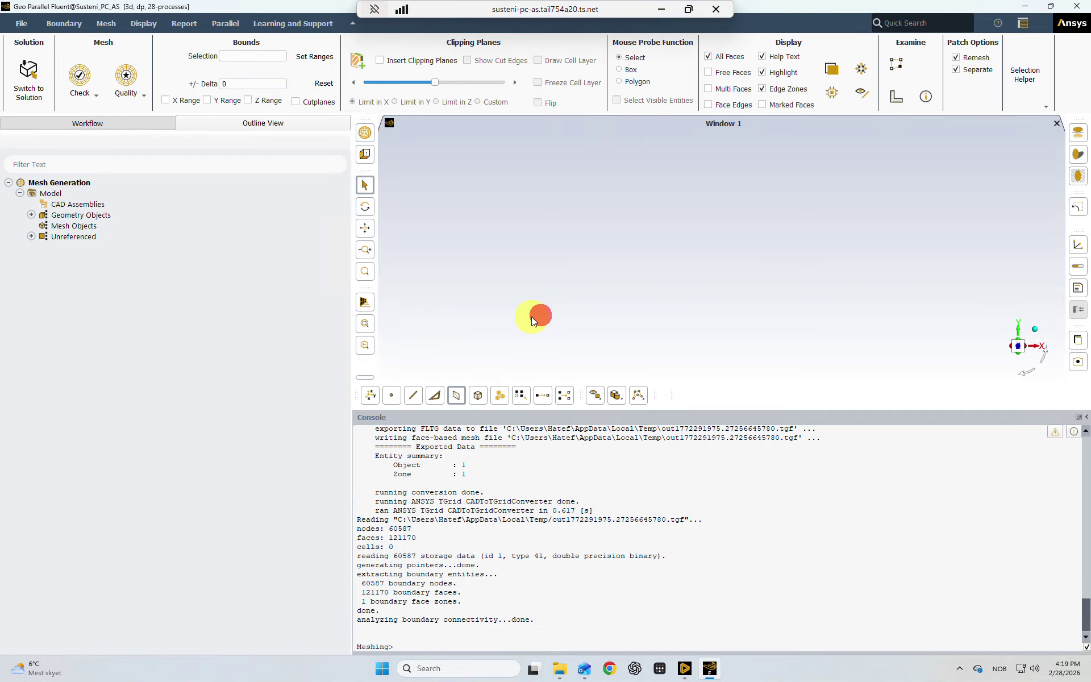
- Expand the geometry objects and draw the imported ship hull, fitted in a tilted side view
click(21, 214)
click(32, 215)
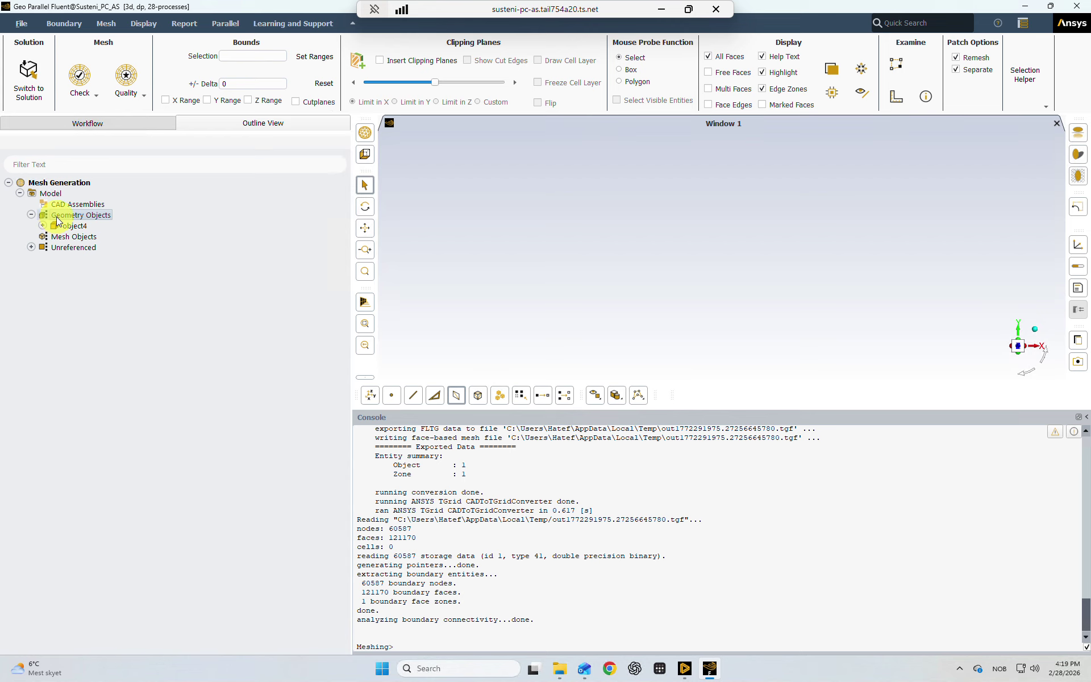
right_click(58, 216)
click(74, 225)
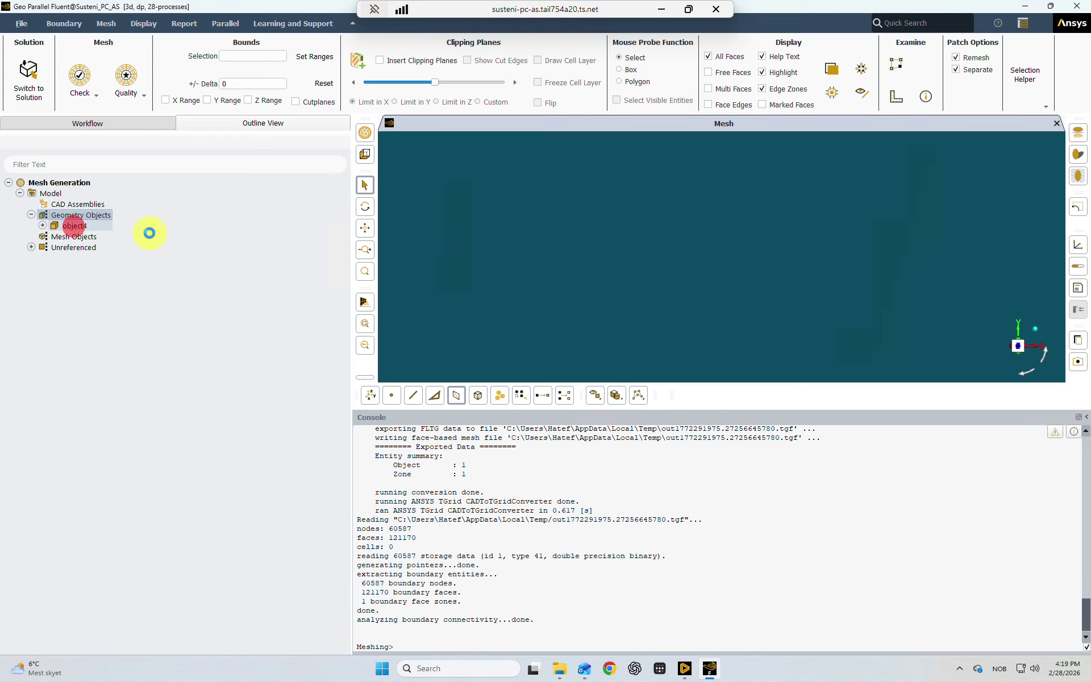
click(365, 324)
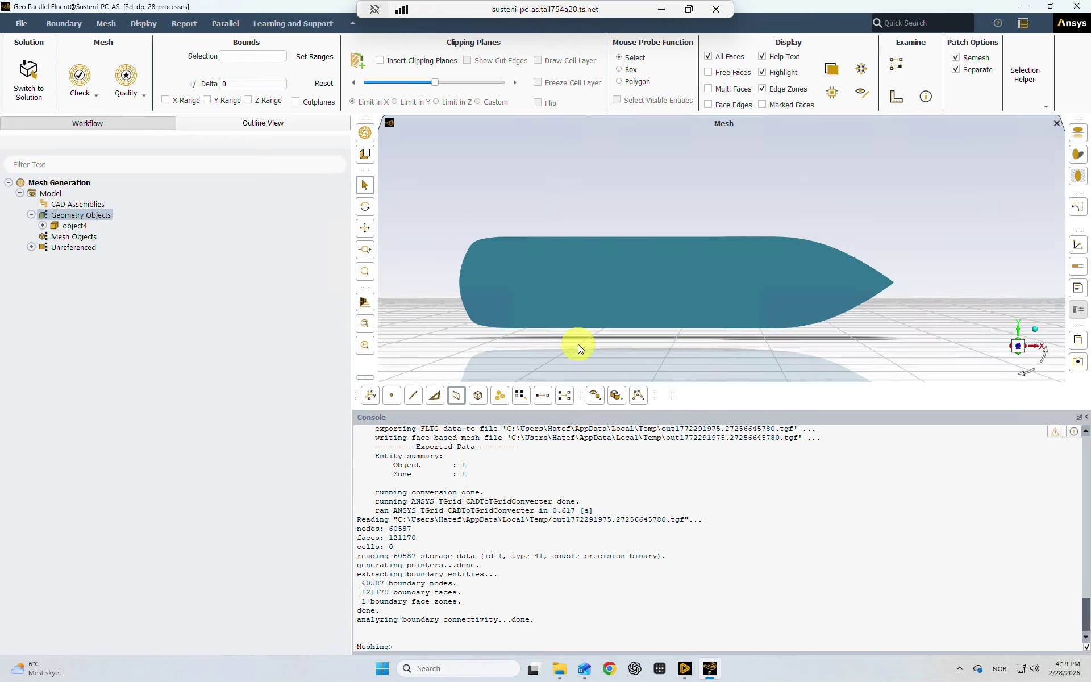
drag(580, 344, 594, 244)
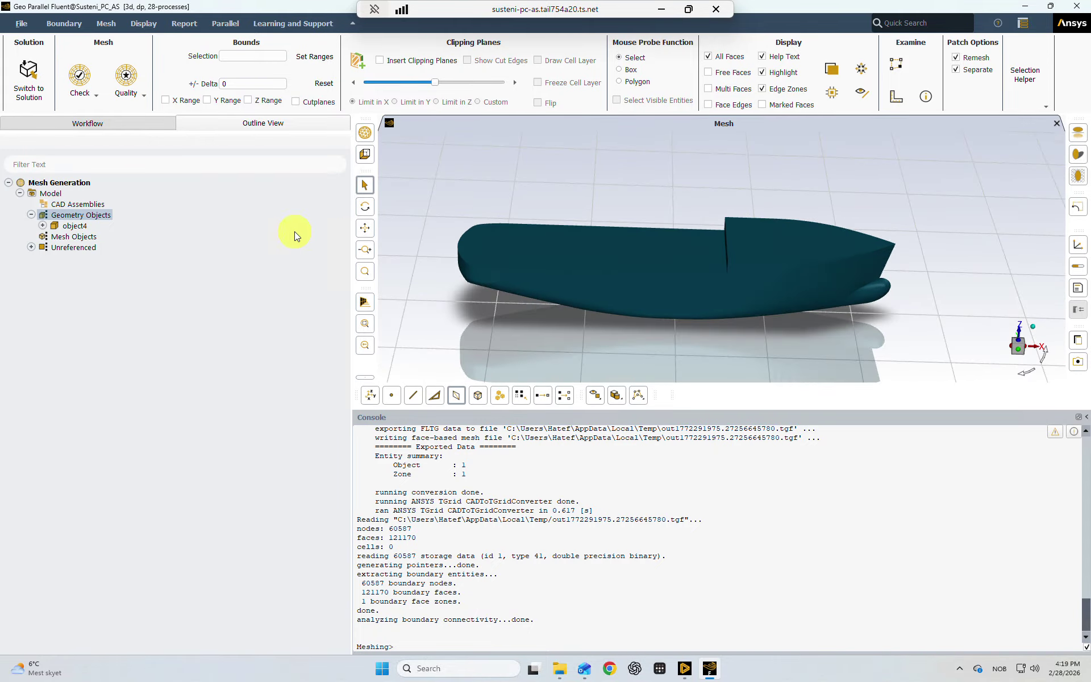
- Start a bounding box construction geometry with object creation enabled and the wall face zone selected
click(54, 183)
right_click(51, 194)
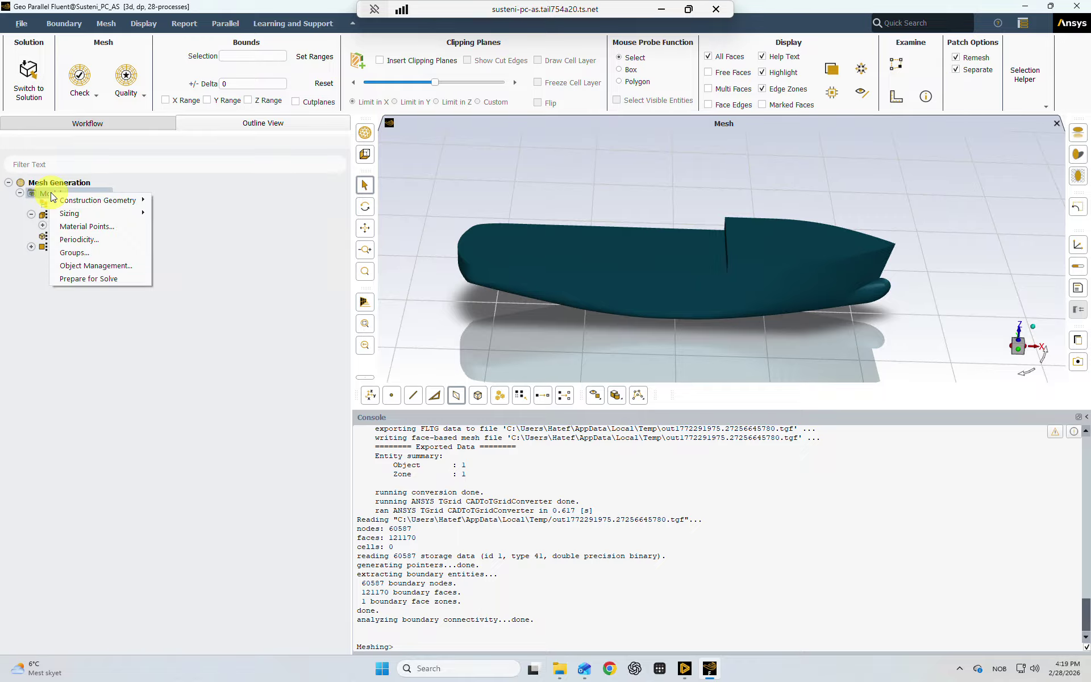
mouse_move(65, 201)
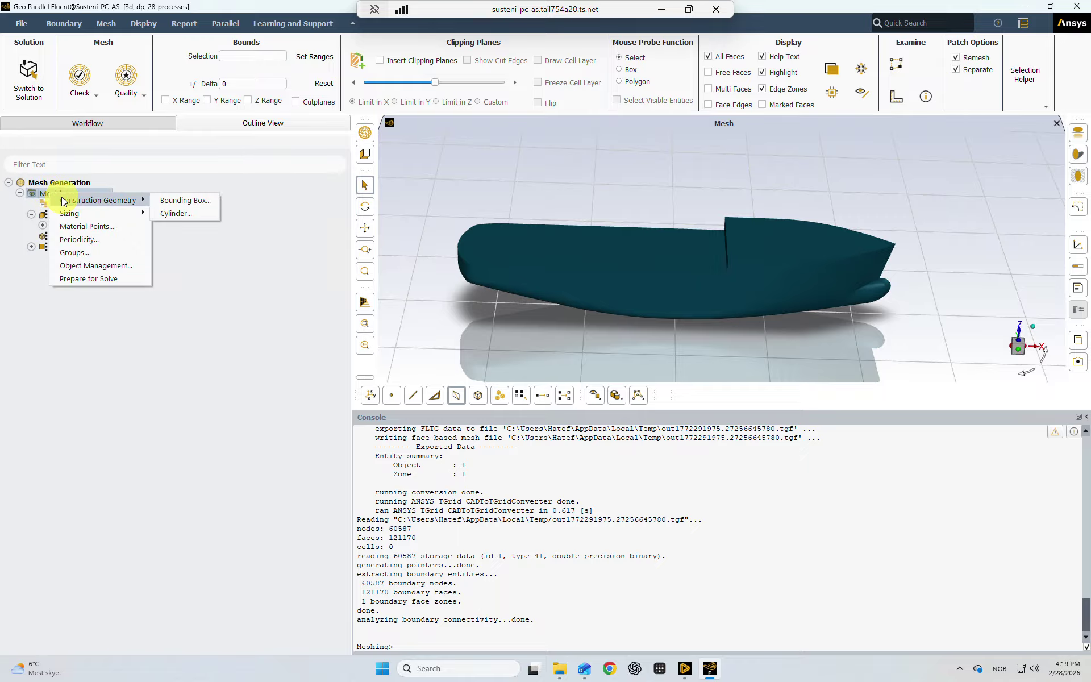
click(181, 204)
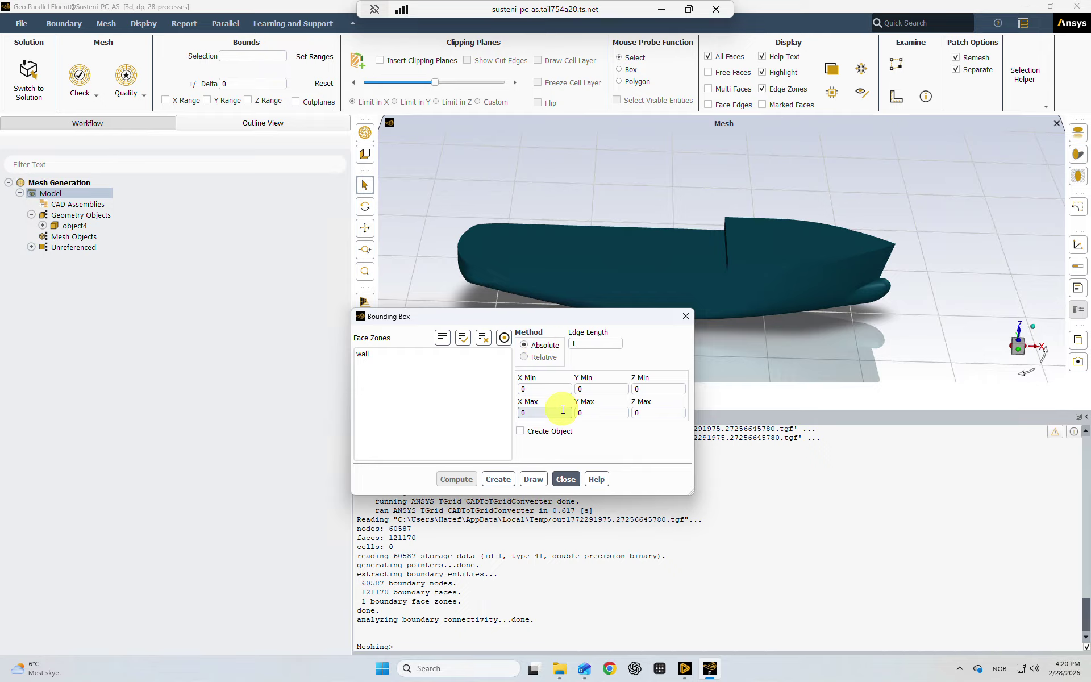
click(552, 393)
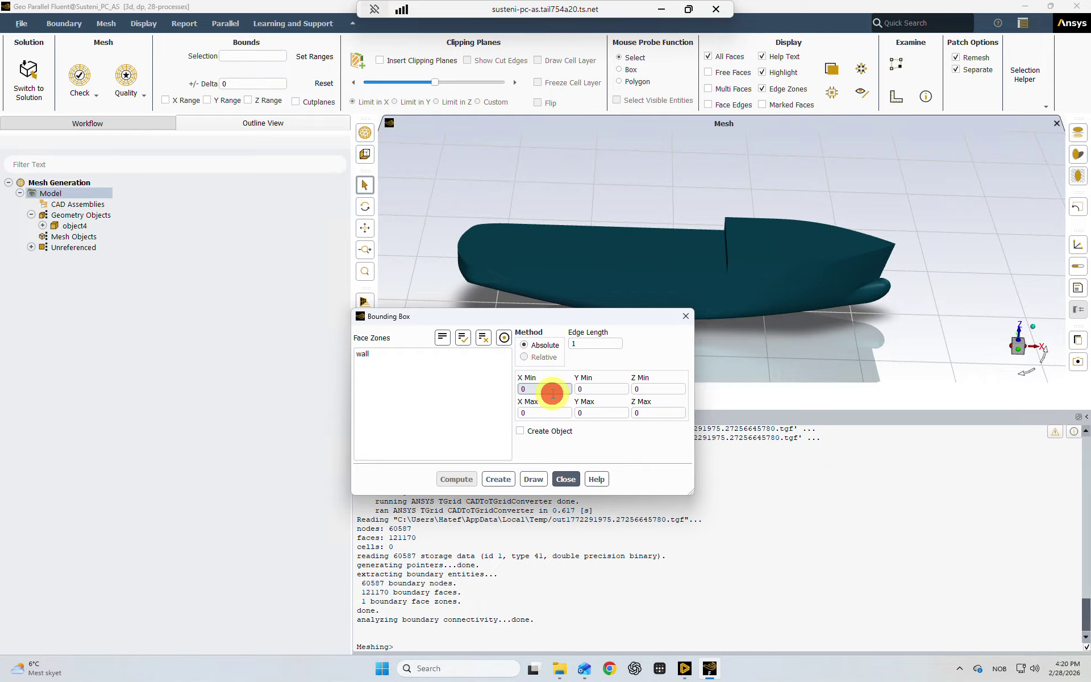
click(532, 431)
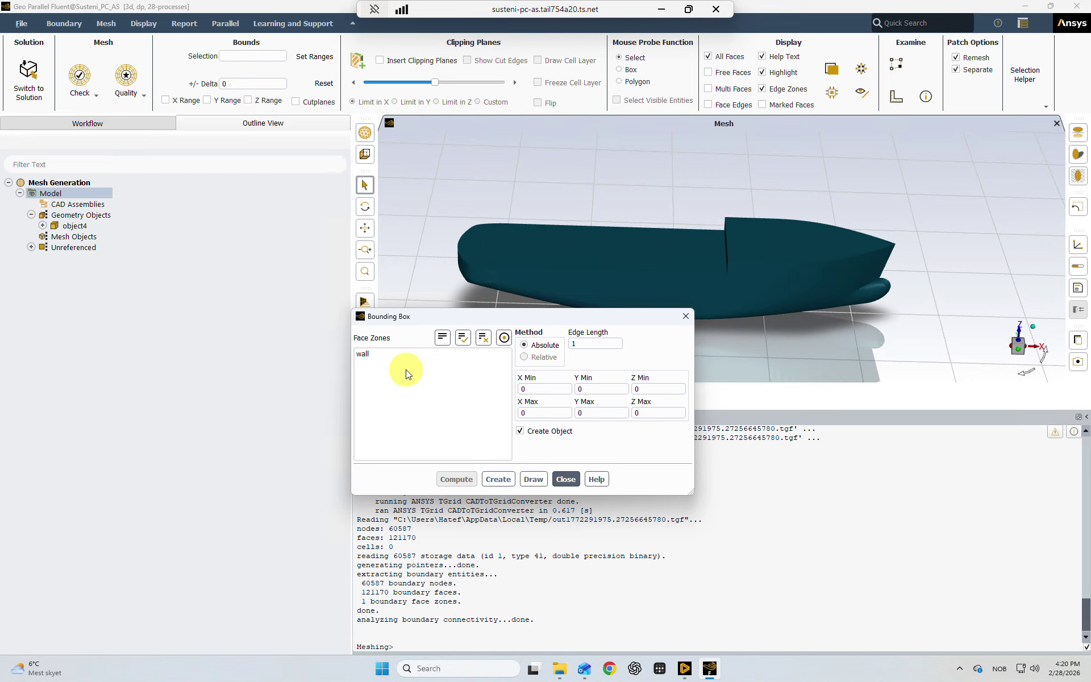
click(364, 354)
- Set the bounding box's X range from -100 to 300 and preview it around the hull
click(523, 390)
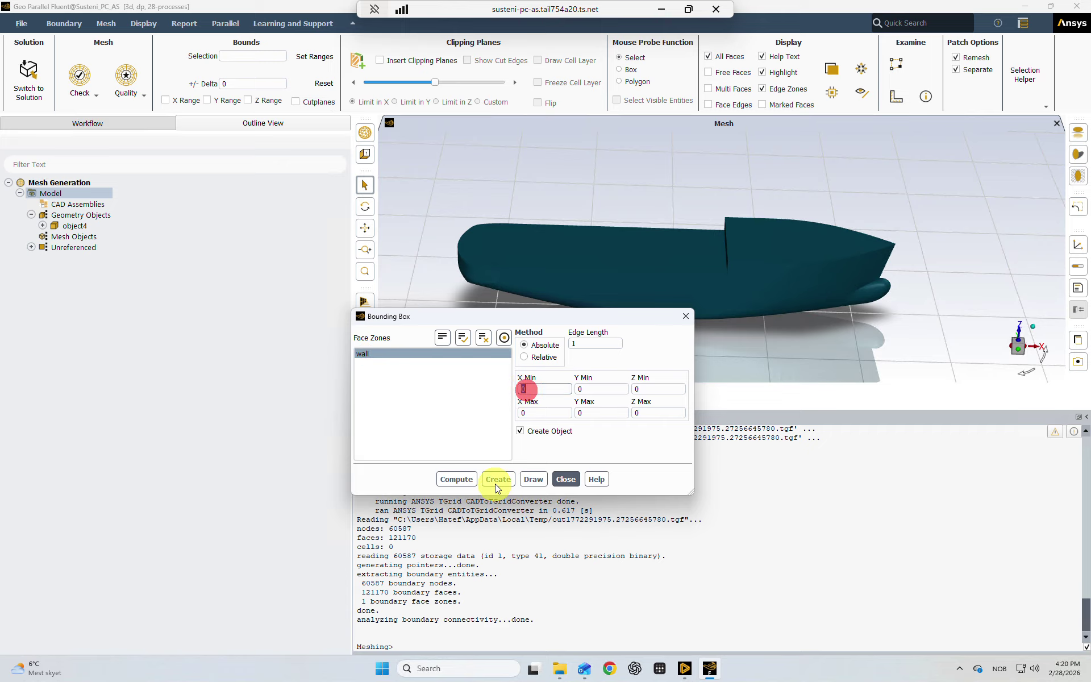
text(-100)
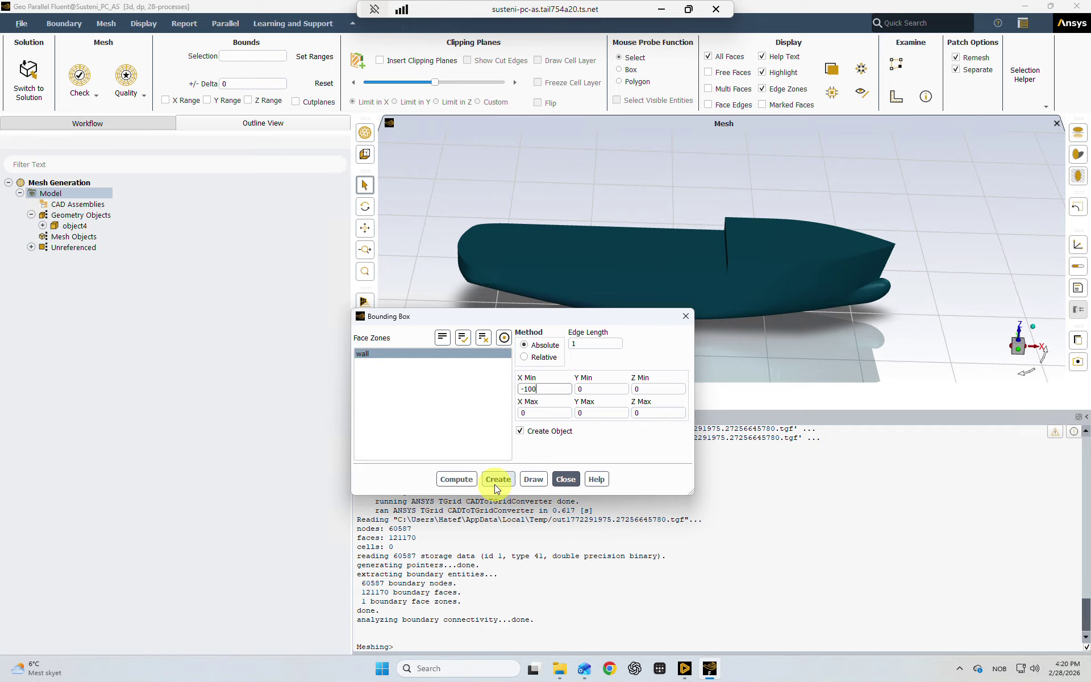
click(537, 414)
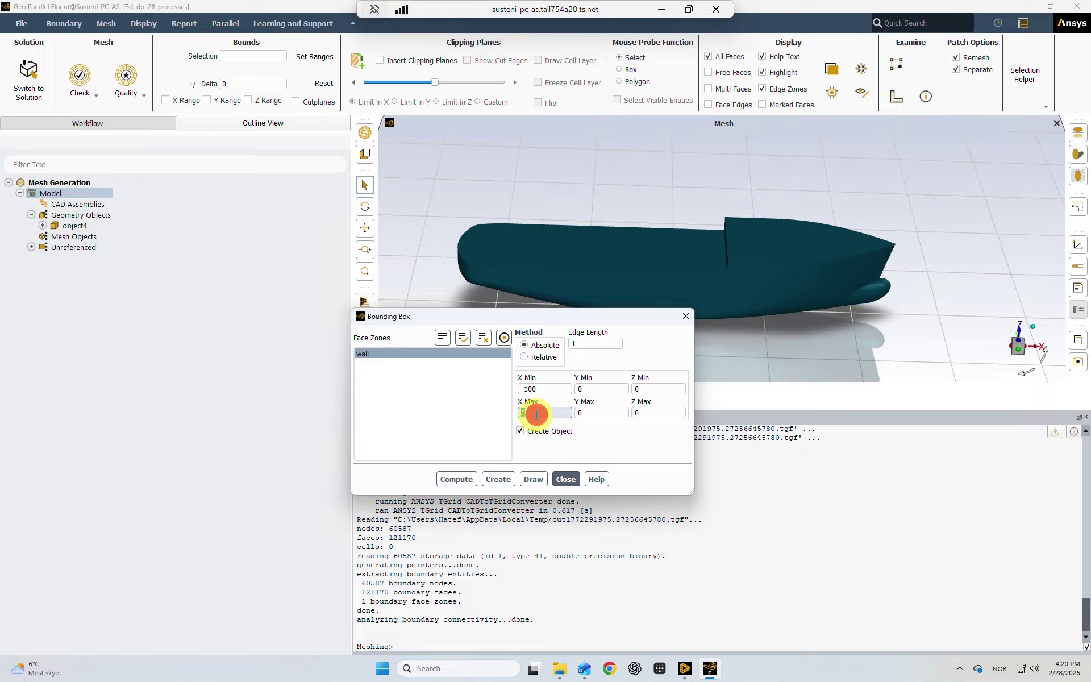
text(300)
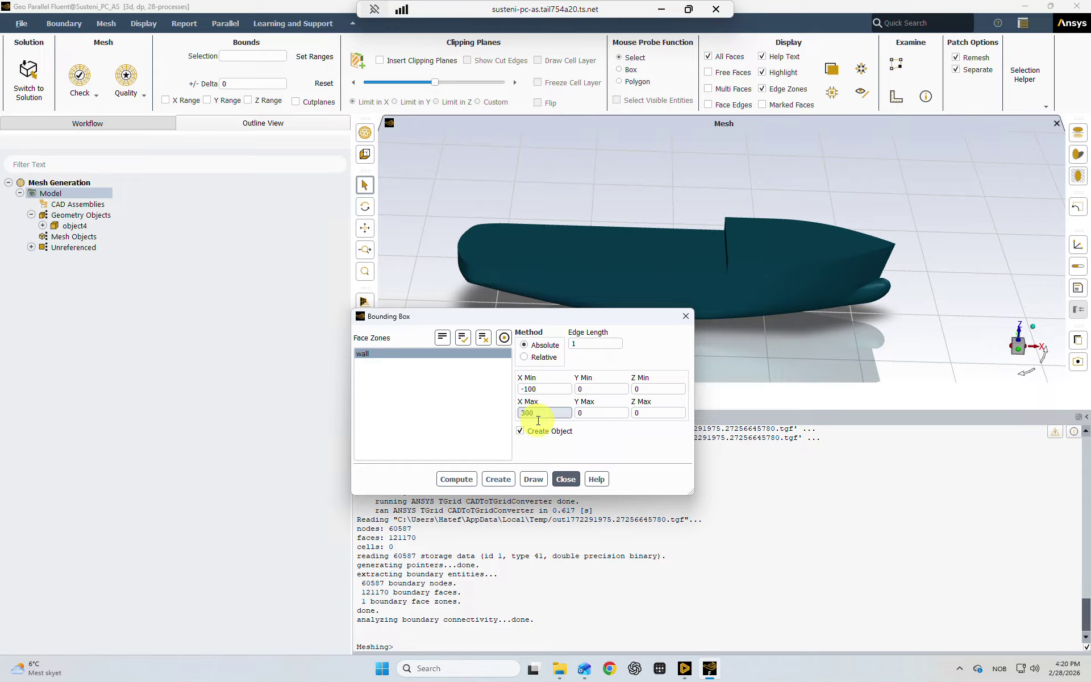
click(533, 479)
scroll(735, 345, down, 6)
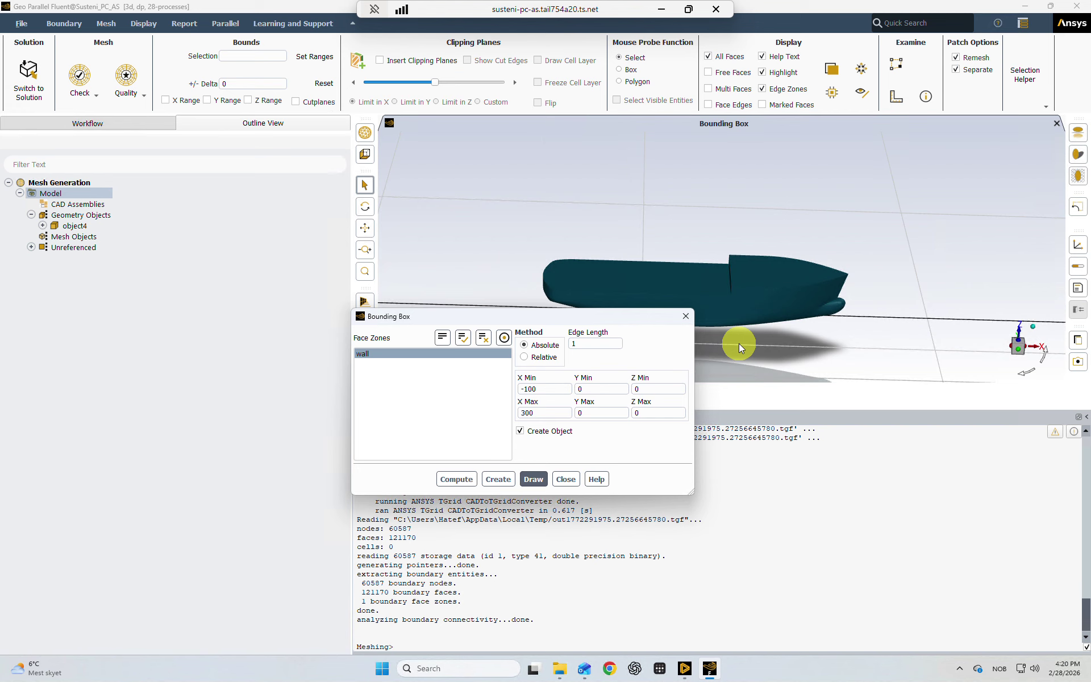
ctrl+middle_drag(748, 341, 687, 278)
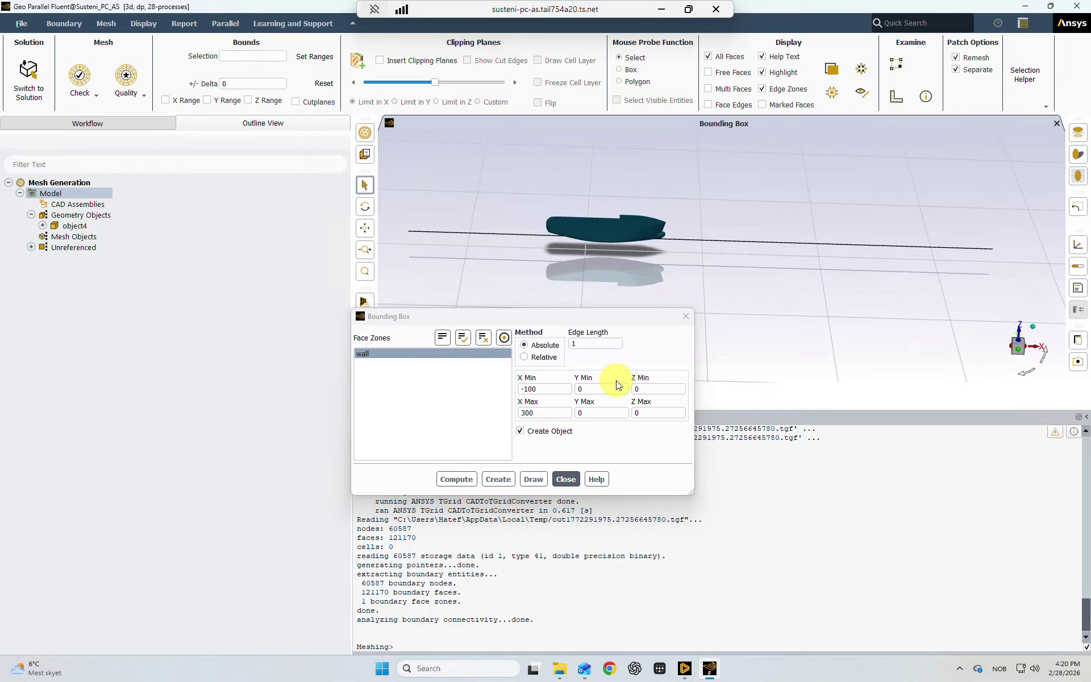
- Set the bounding box's Y range from -50 to 50
double_click(598, 387)
text(-50)
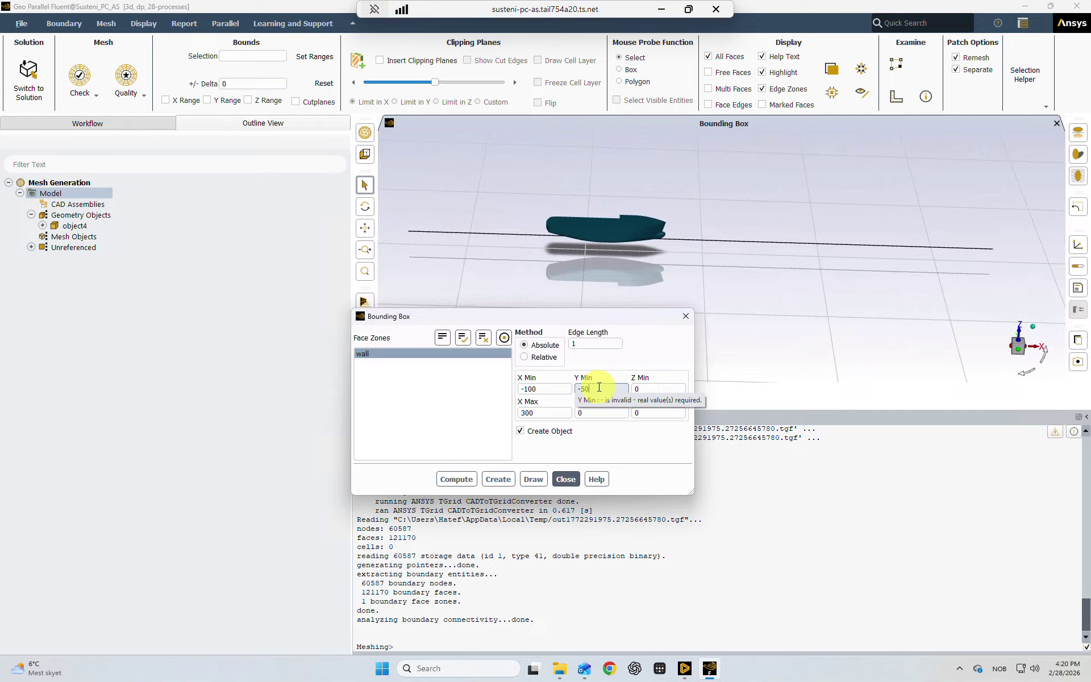
double_click(597, 412)
double_click(596, 412)
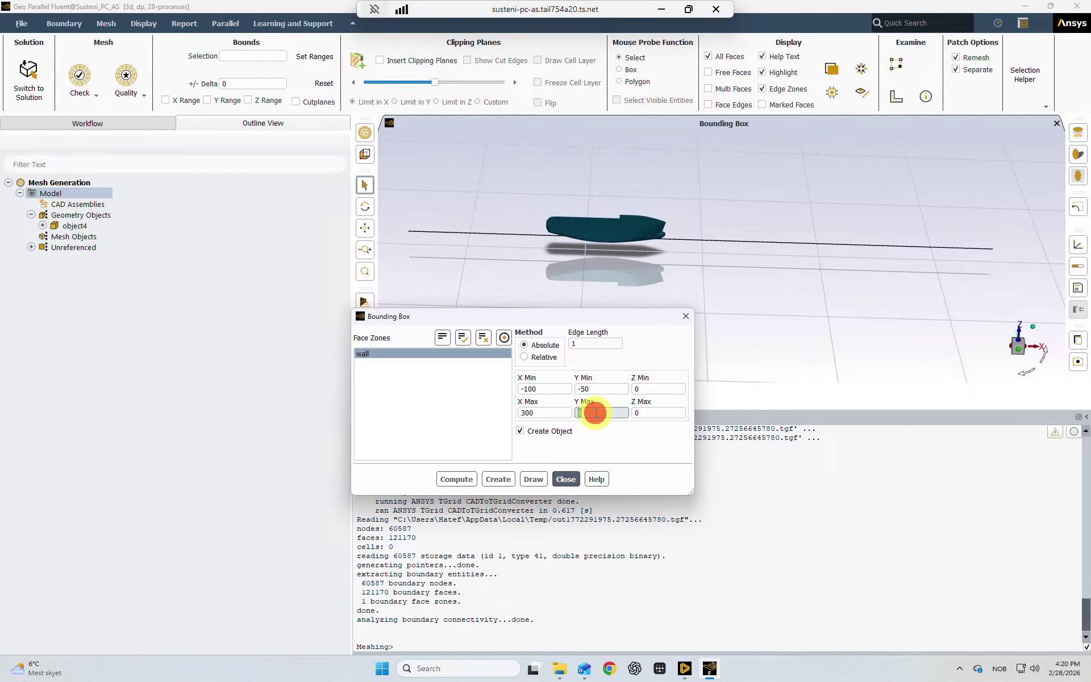
text(50)
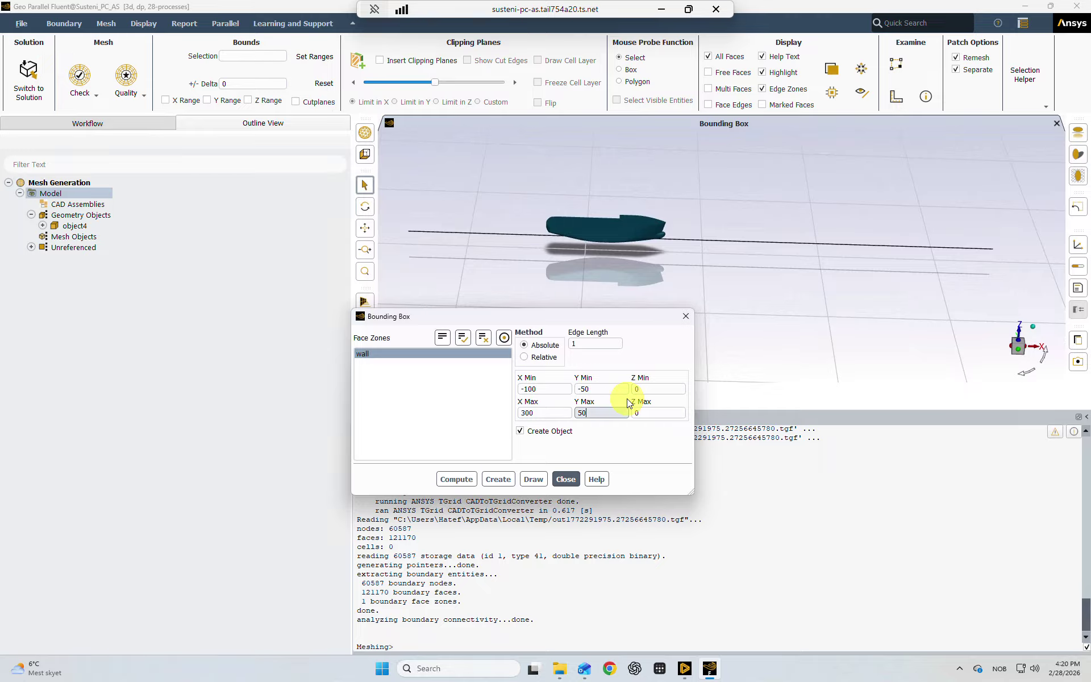
- Set the bounding box's Z range from -40 to 40 and preview the full box around the hull
double_click(643, 390)
text(-4)
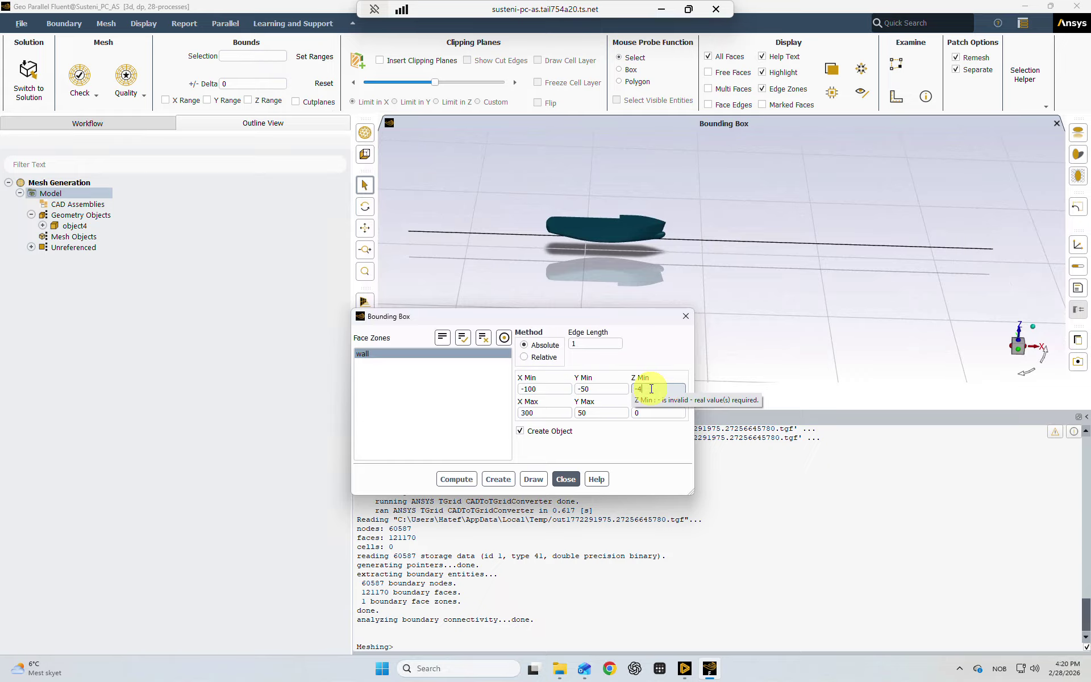
text(0)
double_click(647, 411)
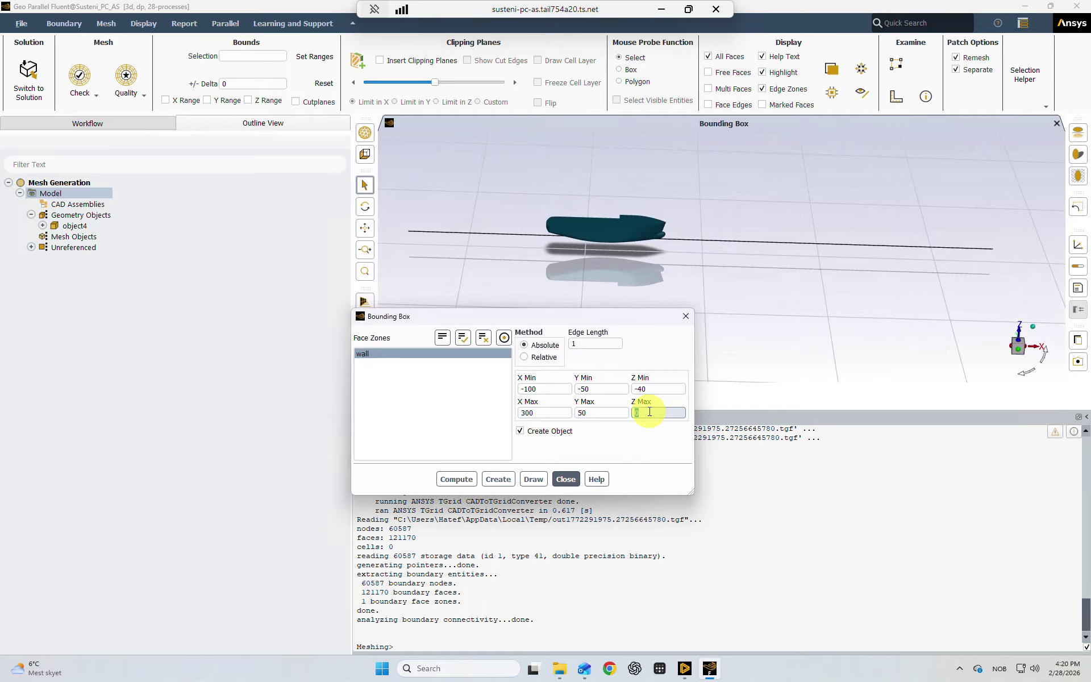
text(40)
click(526, 480)
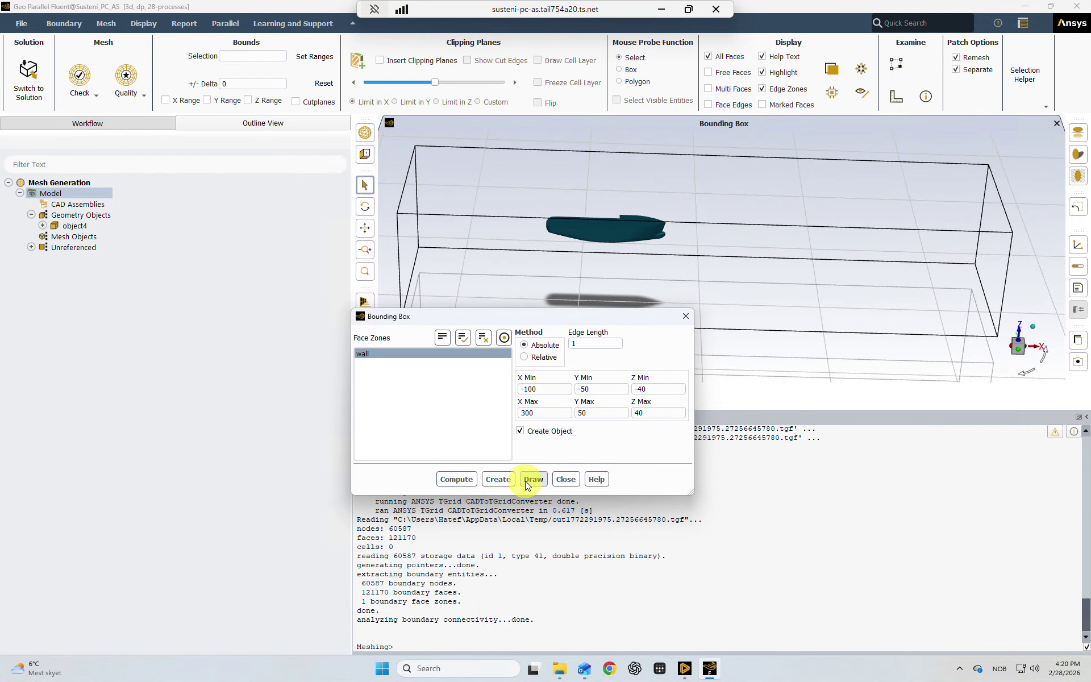
- Create the bounding box as a geometry object named domain with the wall boundary type
click(454, 479)
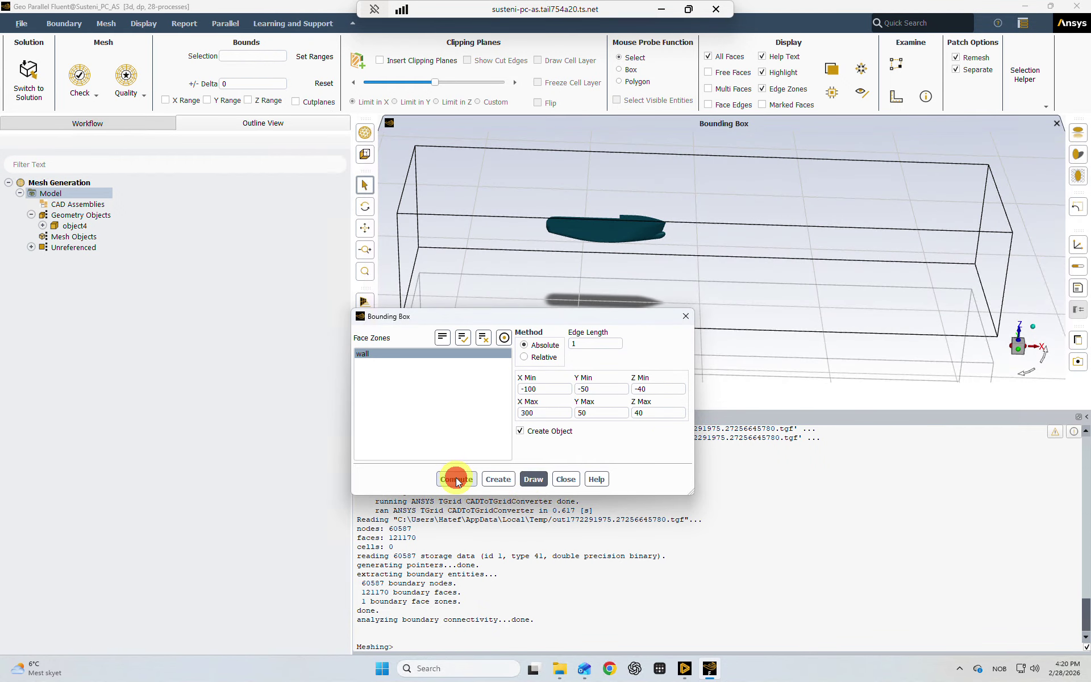
click(499, 479)
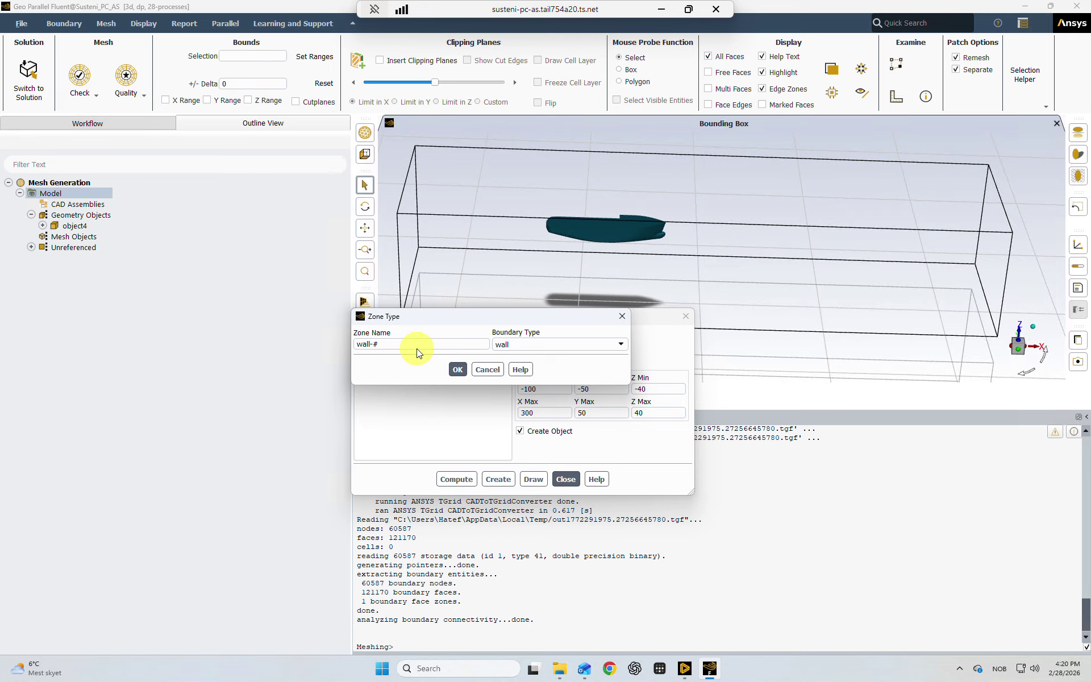
click(418, 345)
text(domain)
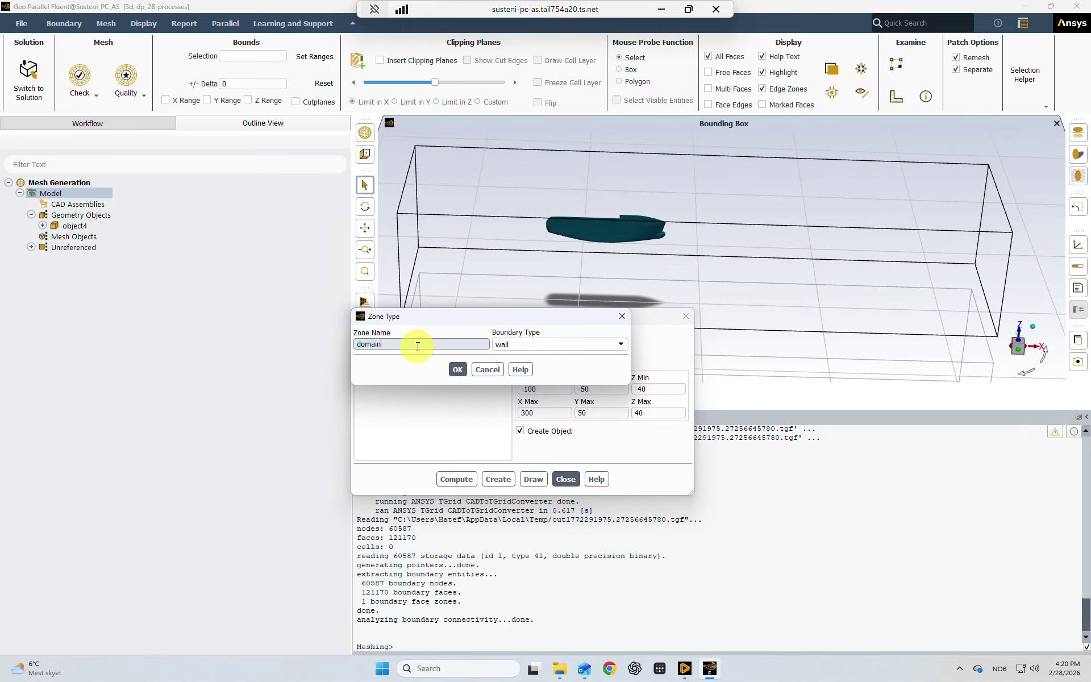
click(456, 369)
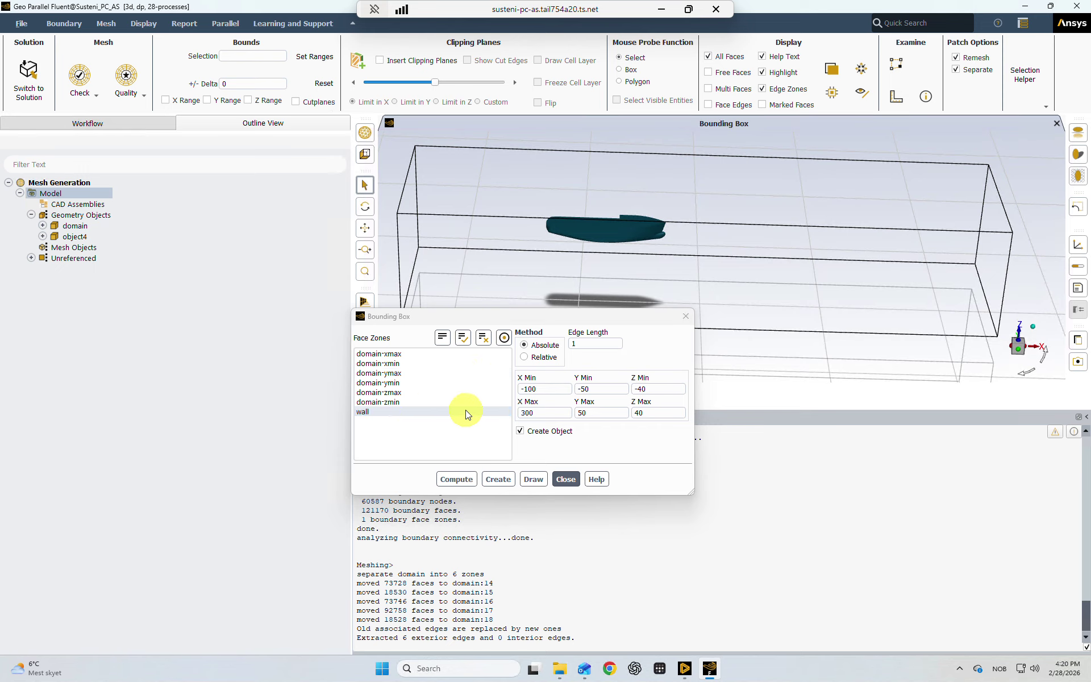
- Set a second, smaller bounding box's X range from -50 to 100 and its Y range from -25 to 25
double_click(531, 390)
text(-50)
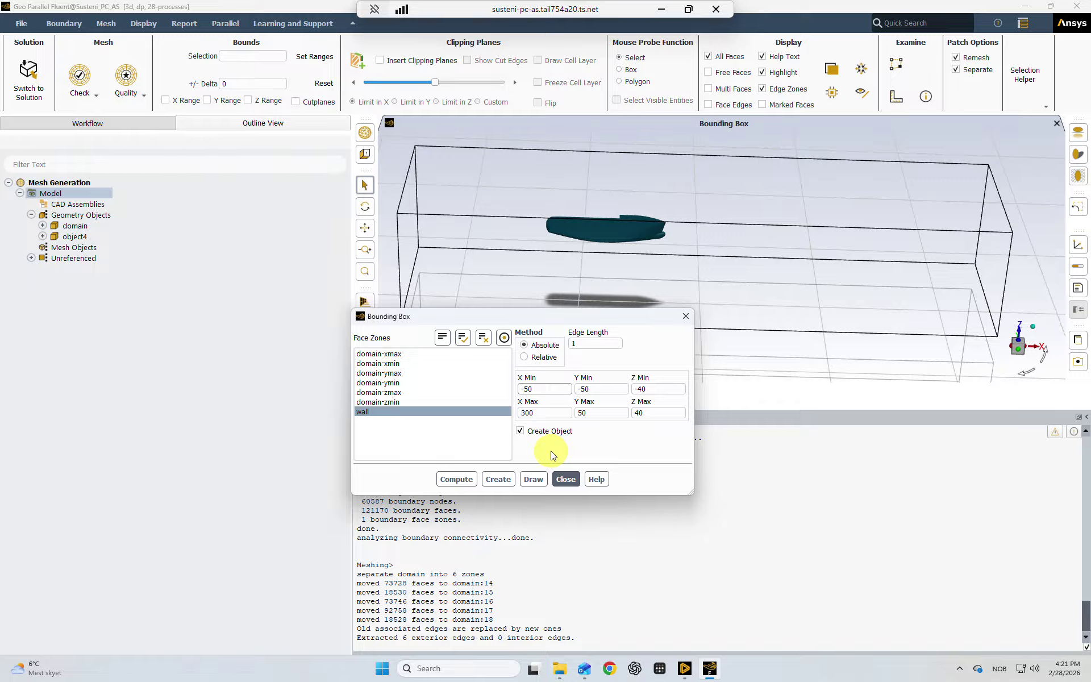
double_click(554, 414)
text(100)
double_click(605, 388)
text(-25)
double_click(603, 412)
text(25)
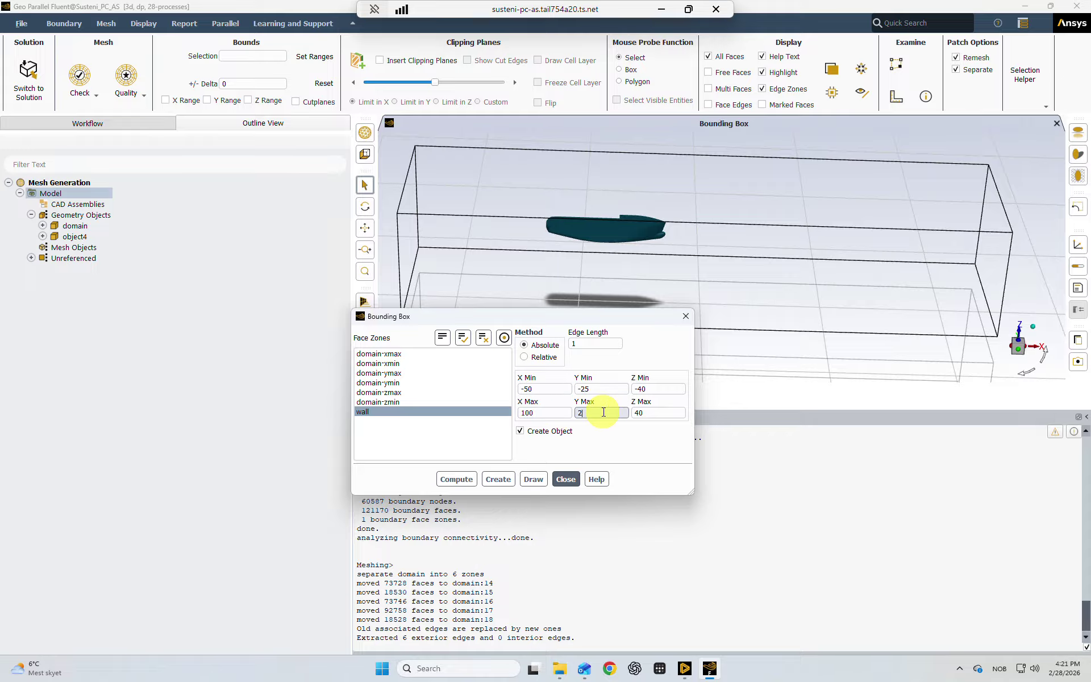
- Set the smaller bounding box's Z range from -20 to 20 and preview it around the hull
double_click(670, 389)
text(-20)
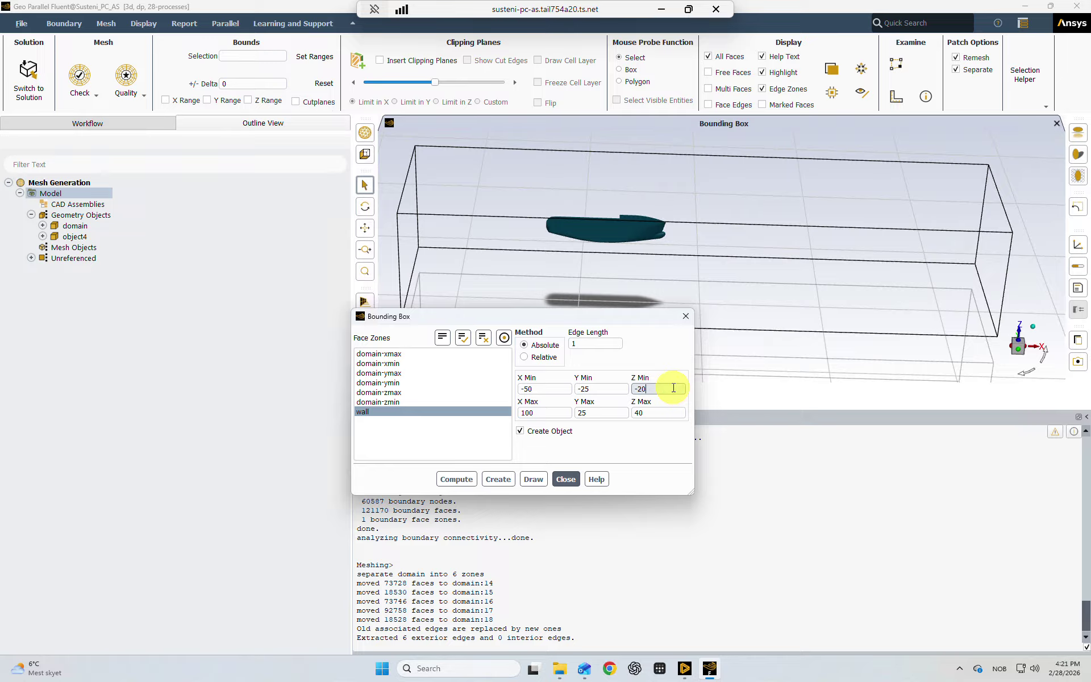
double_click(665, 411)
text(2)
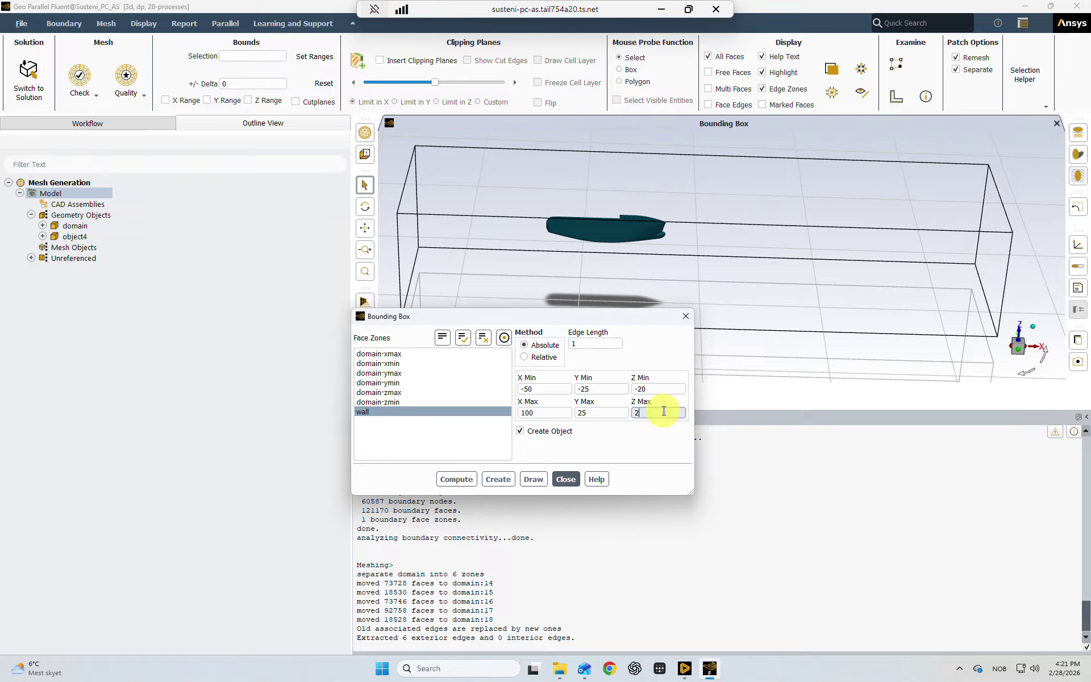
click(534, 479)
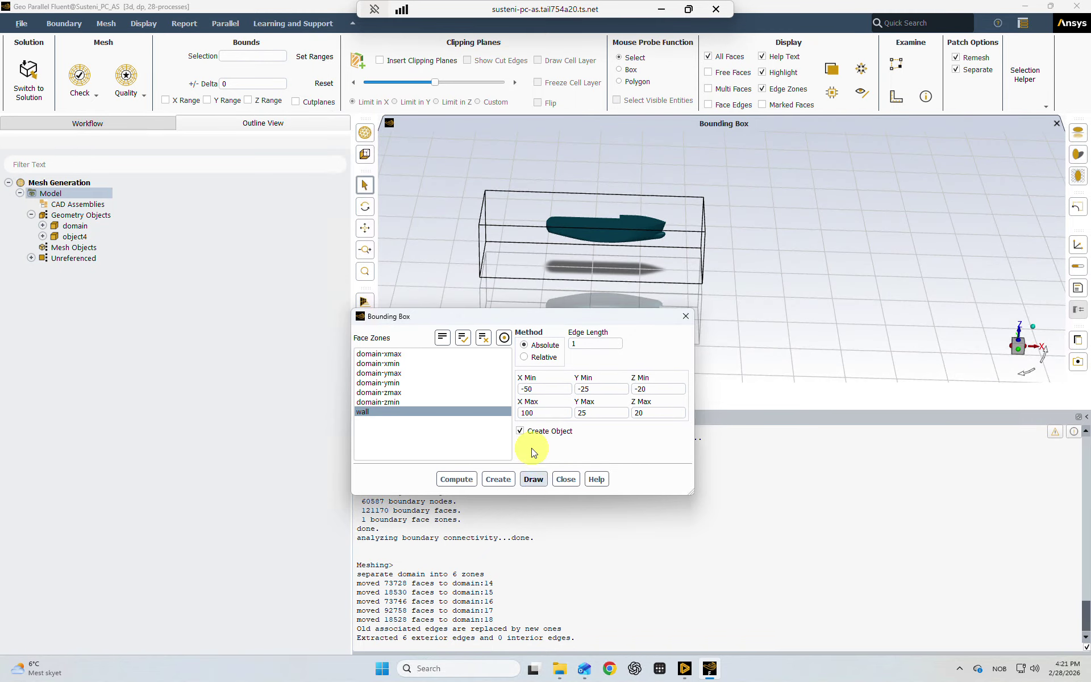
- Create the smaller box as a wall-type geometry object named boi and finish with bounding box creation
click(507, 481)
double_click(395, 346)
text(bo)
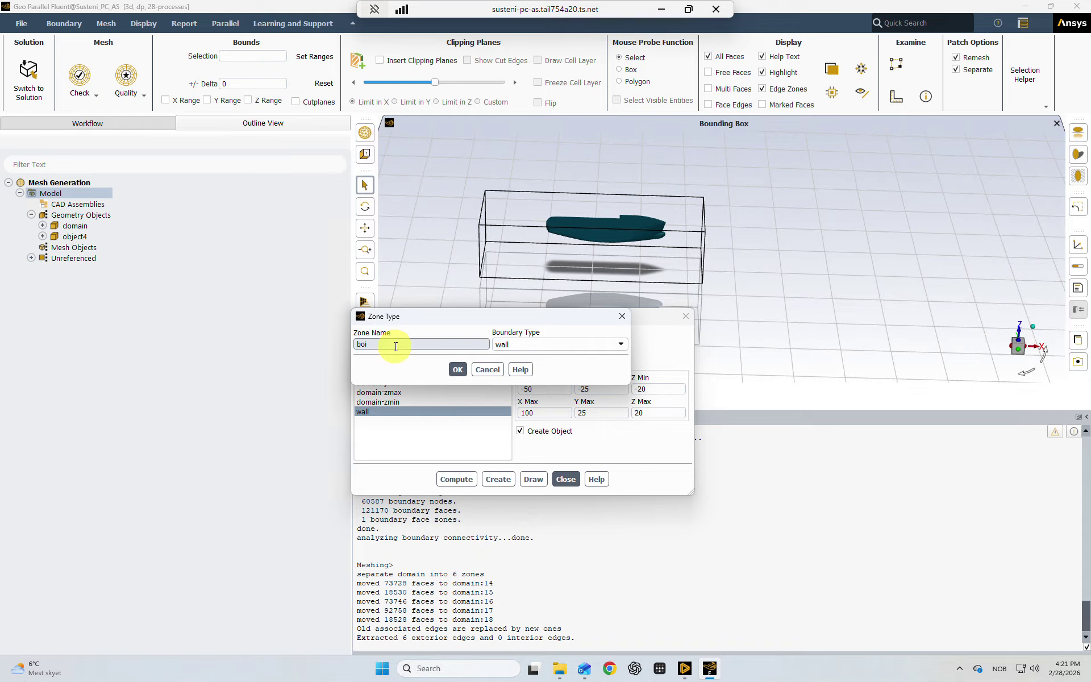
text(i)
click(454, 369)
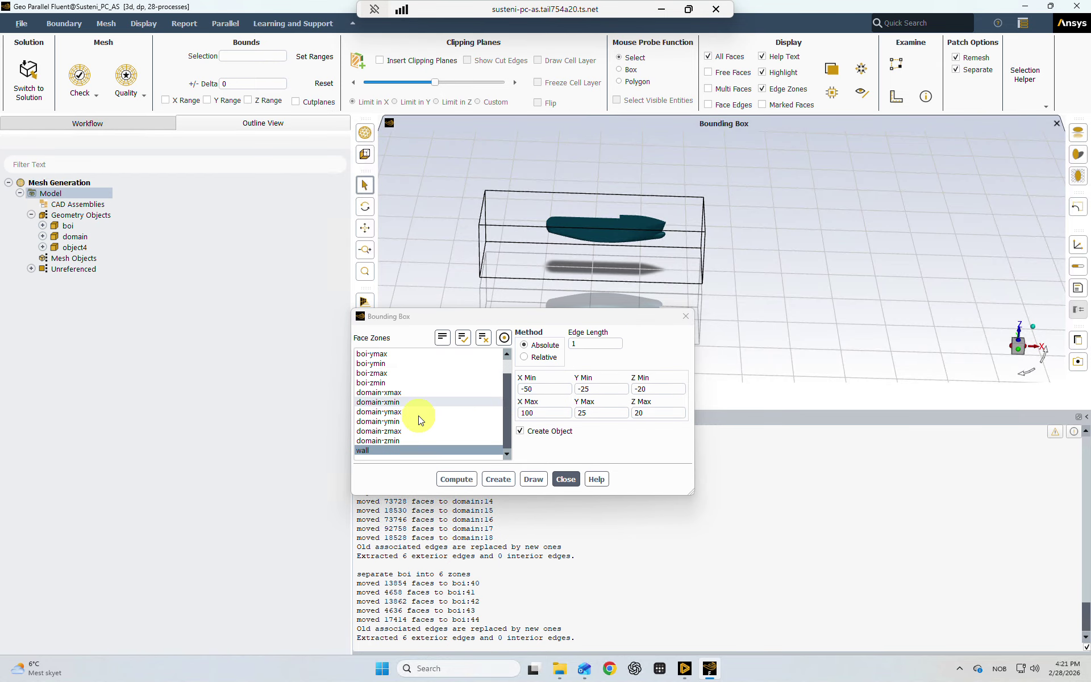
click(684, 316)
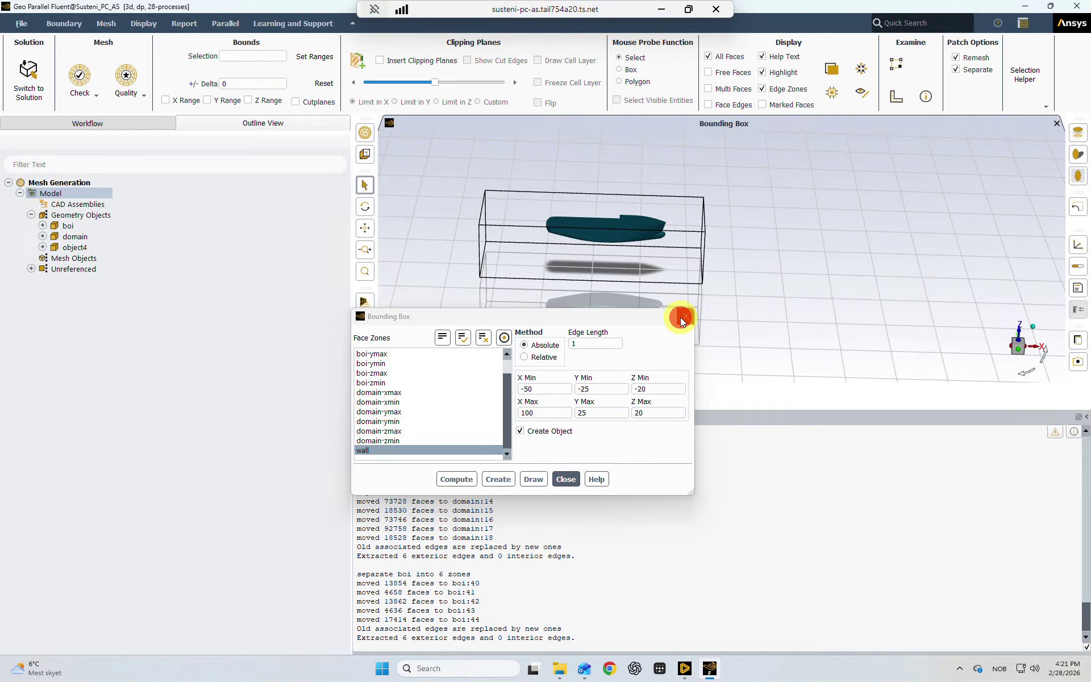
- Draw all geometry objects and make them transparent to reveal the inner box inside the domain
click(82, 214)
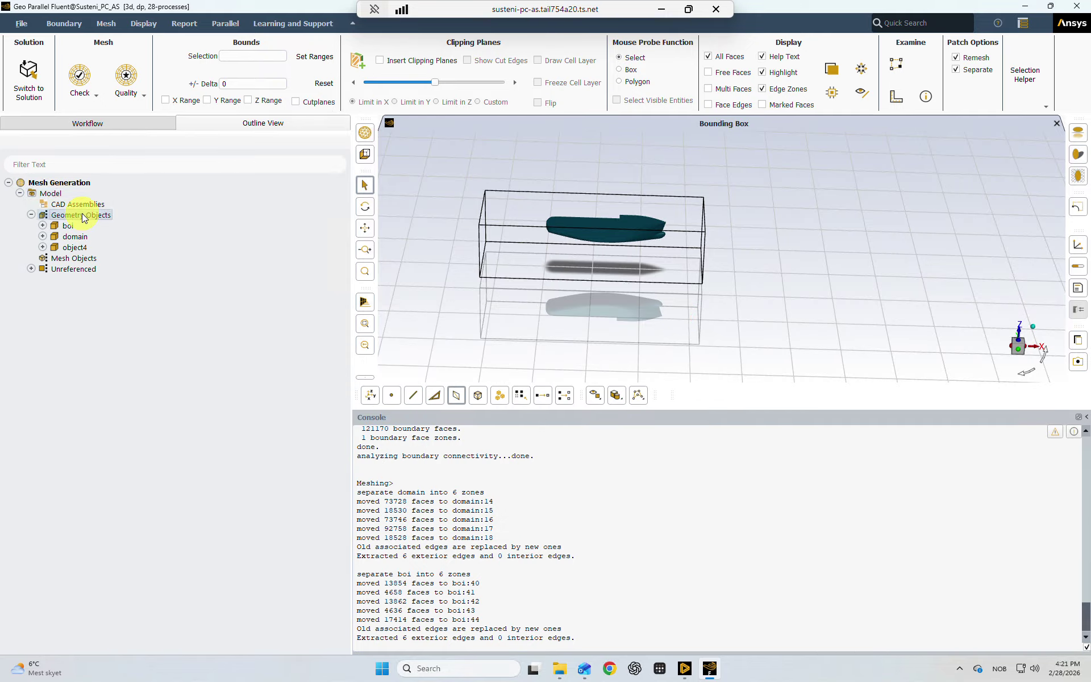
double_click(85, 216)
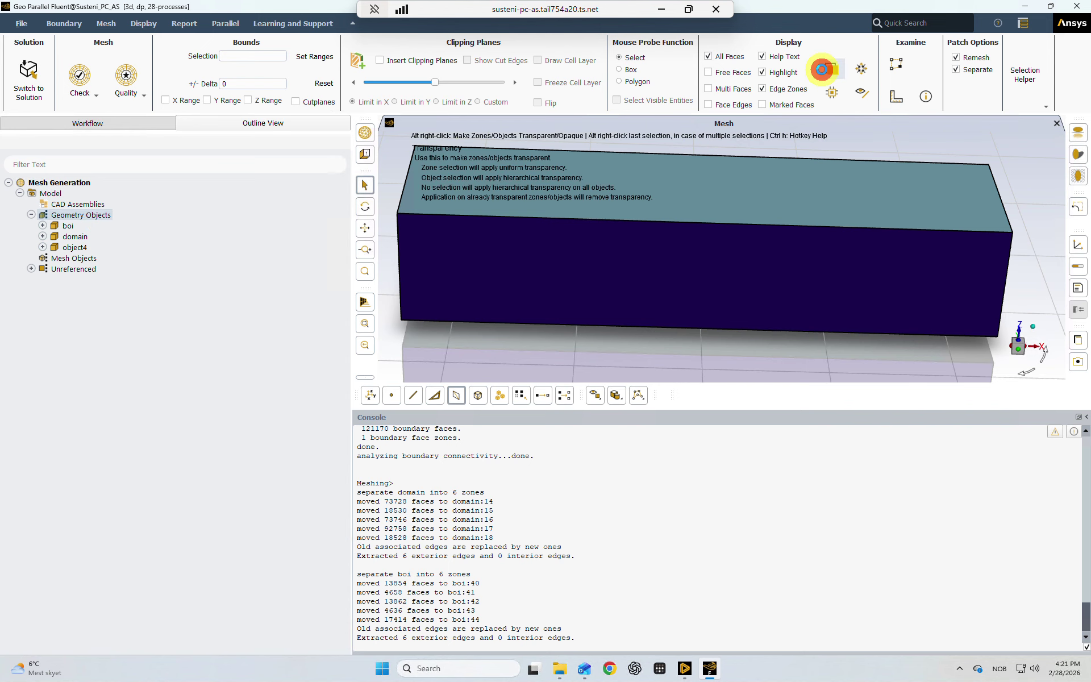
click(825, 70)
middle_drag(580, 255, 642, 311)
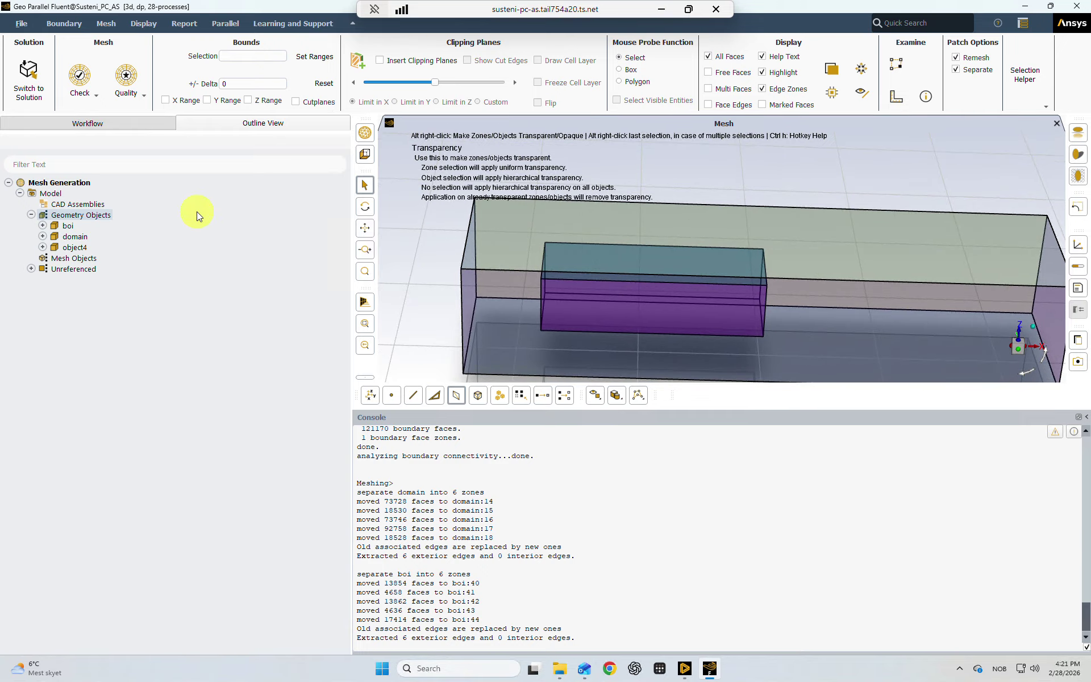
- Start creating a new material point for the model, keeping the dialogs clear of the graphics view
click(78, 182)
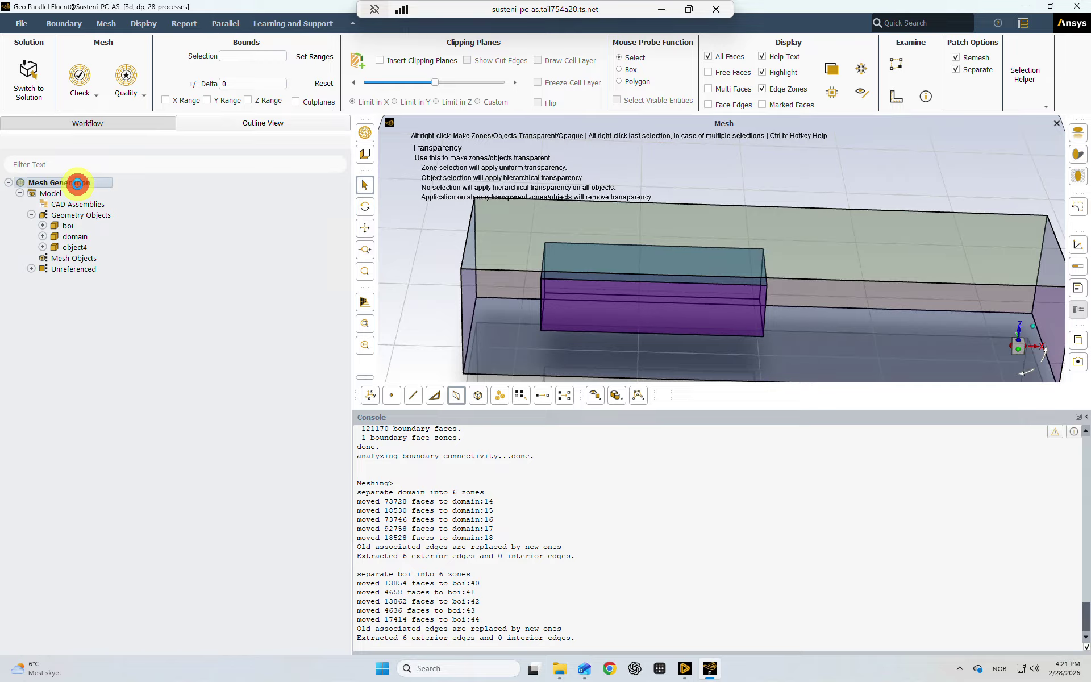
right_click(48, 193)
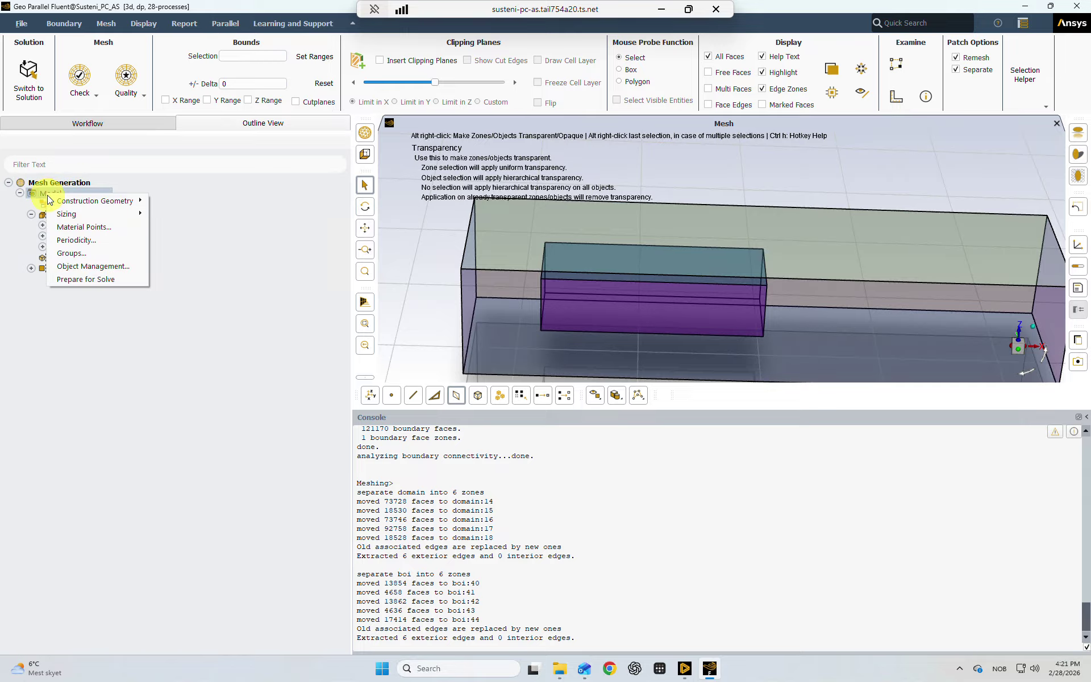
click(64, 226)
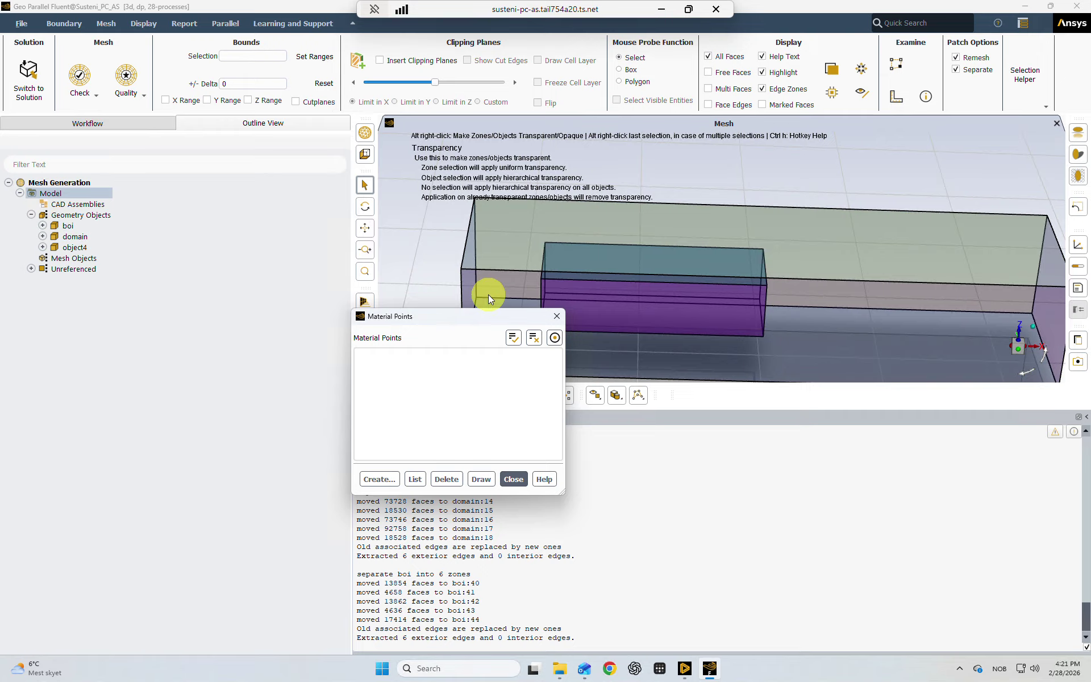
drag(476, 315, 282, 265)
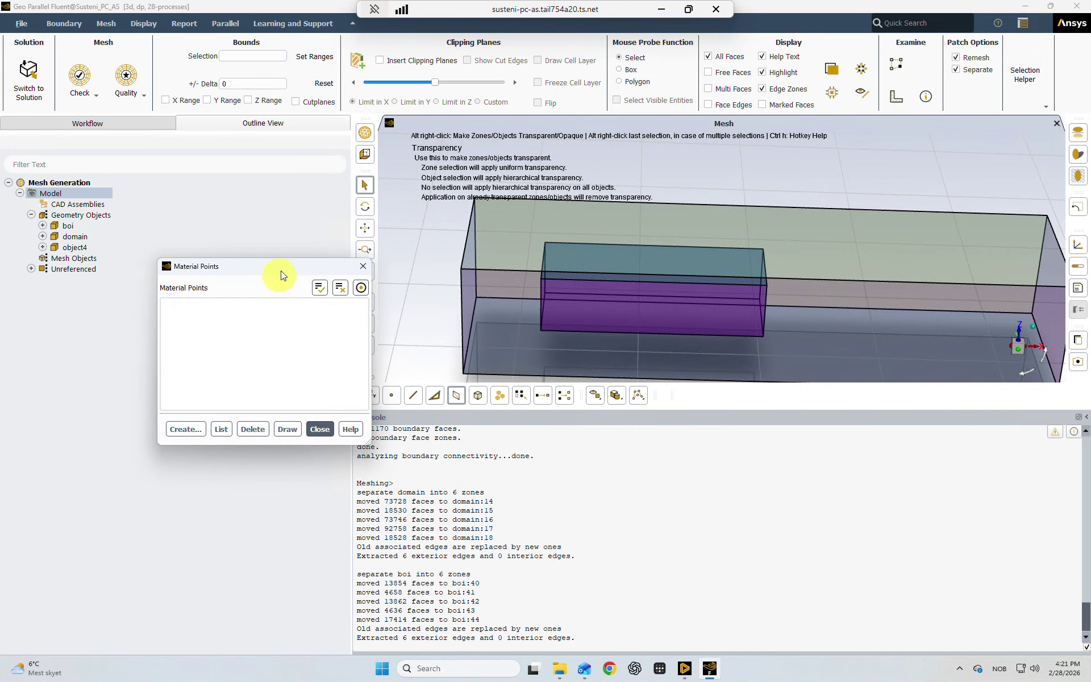
click(202, 428)
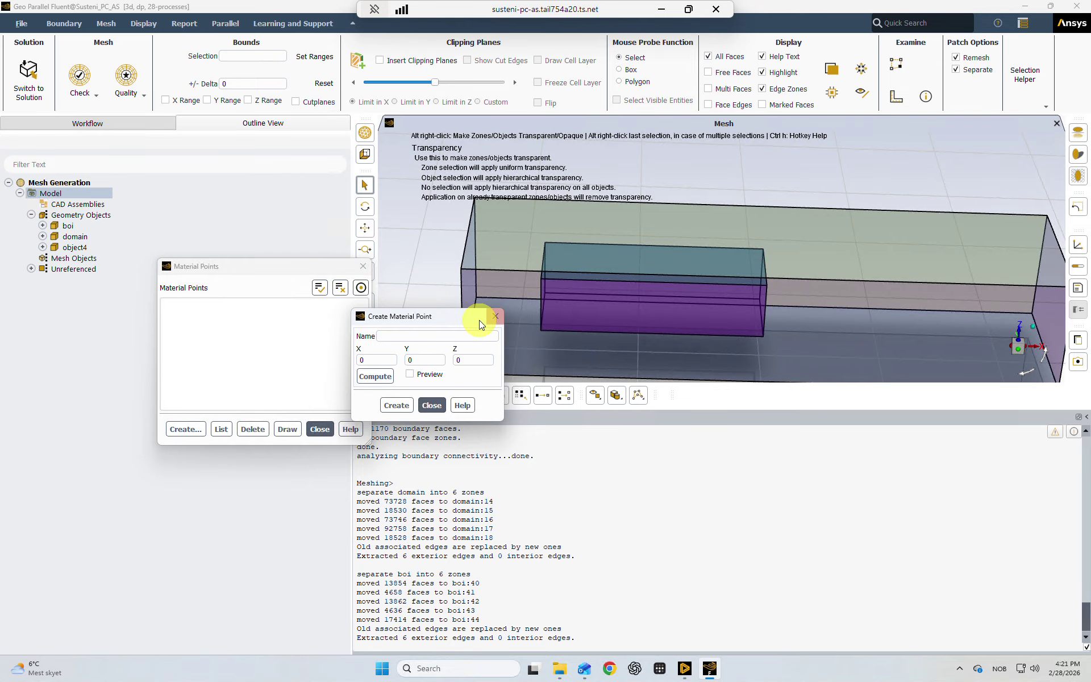
drag(445, 316, 259, 311)
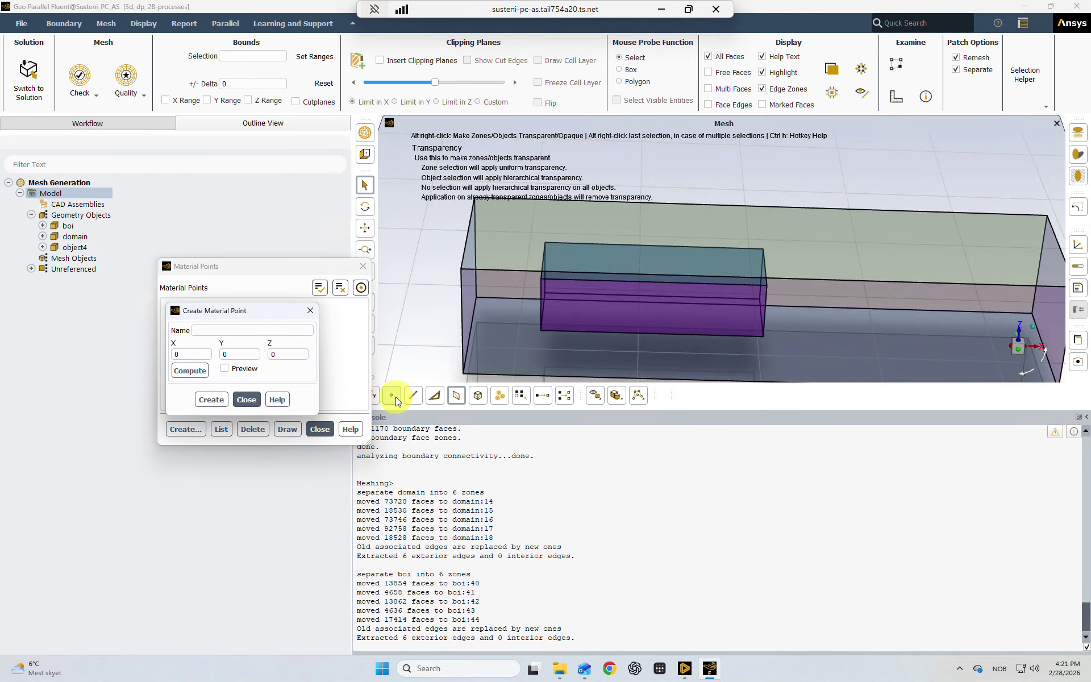
drag(300, 268, 226, 268)
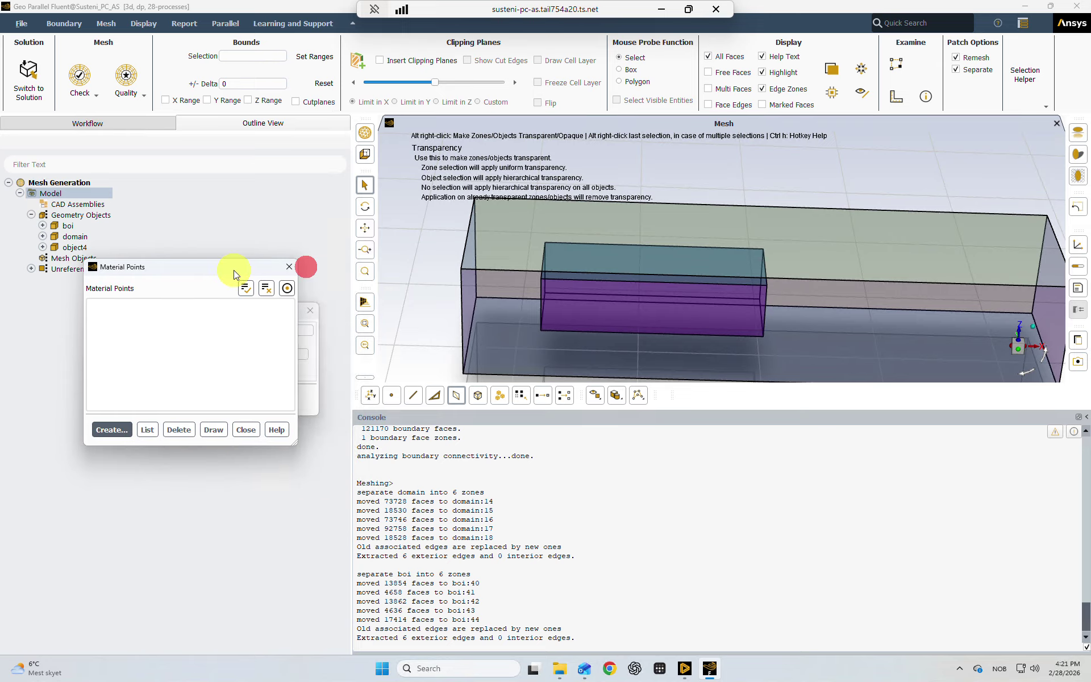
- Compute the material point's position midway between two nodes picked on the domain outside the boi box, and preview it
click(392, 396)
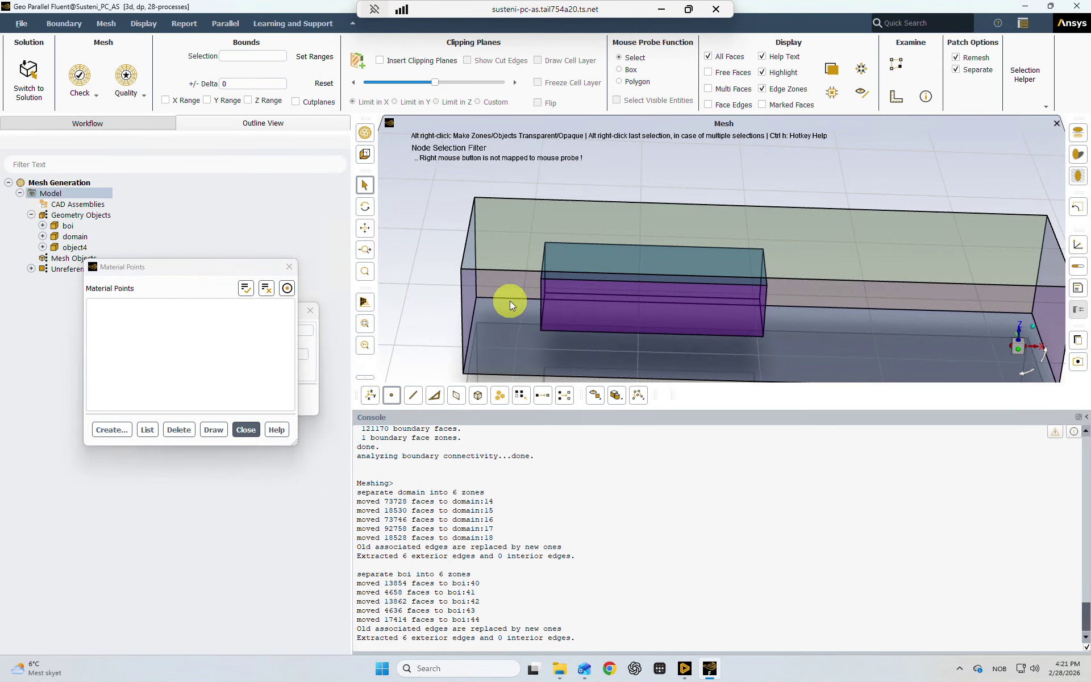
click(512, 298)
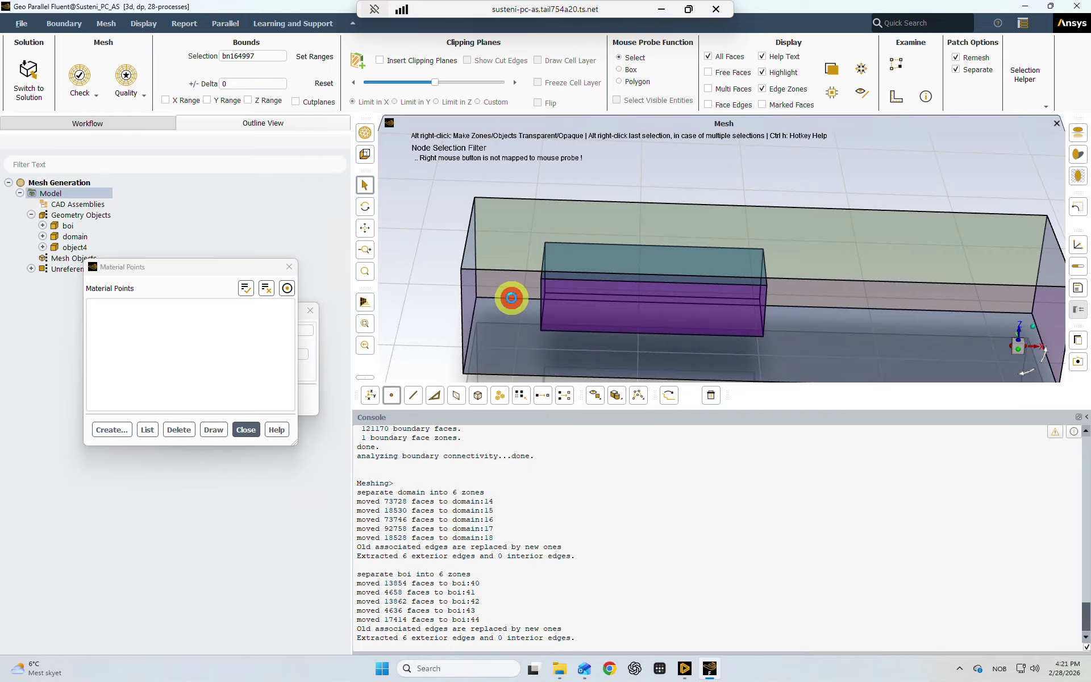
click(513, 199)
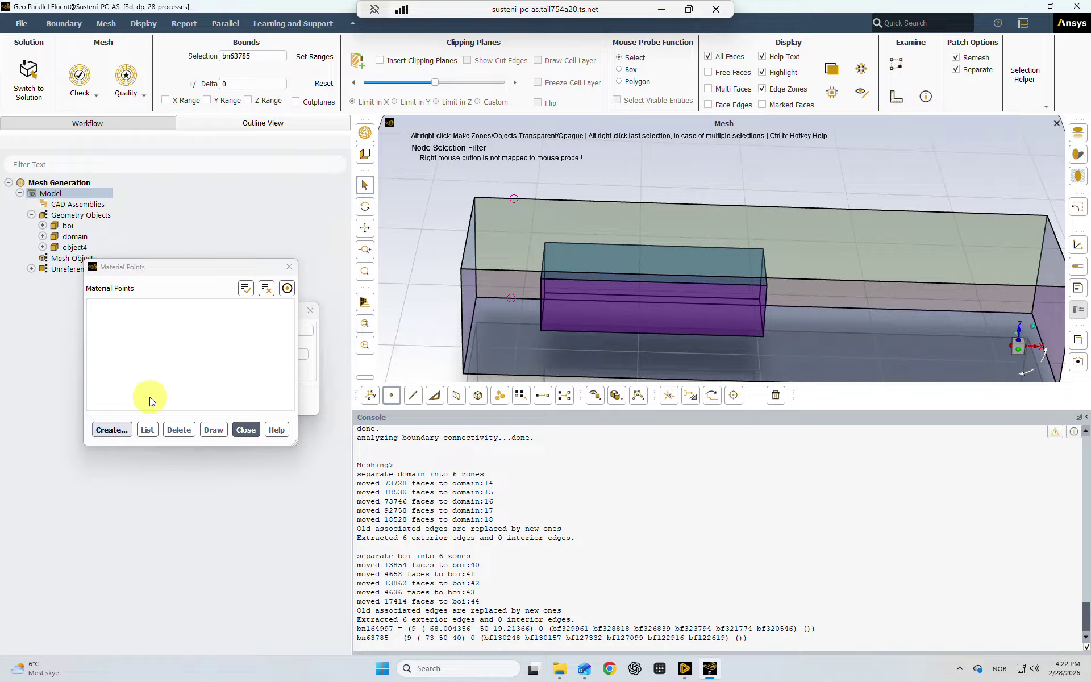
click(309, 375)
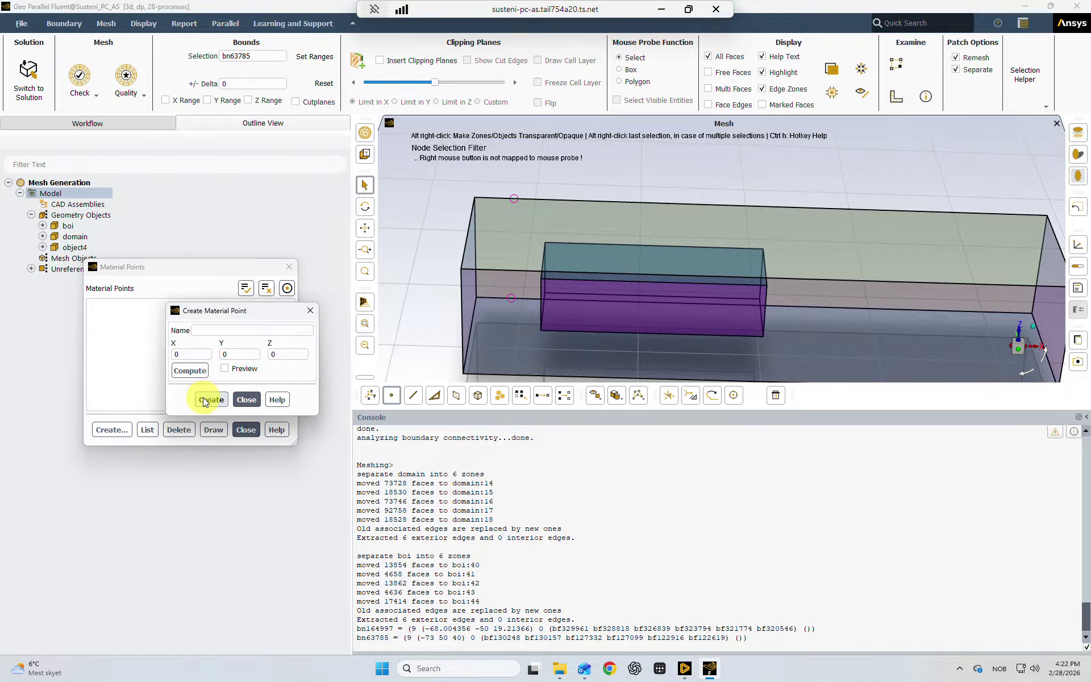
click(193, 370)
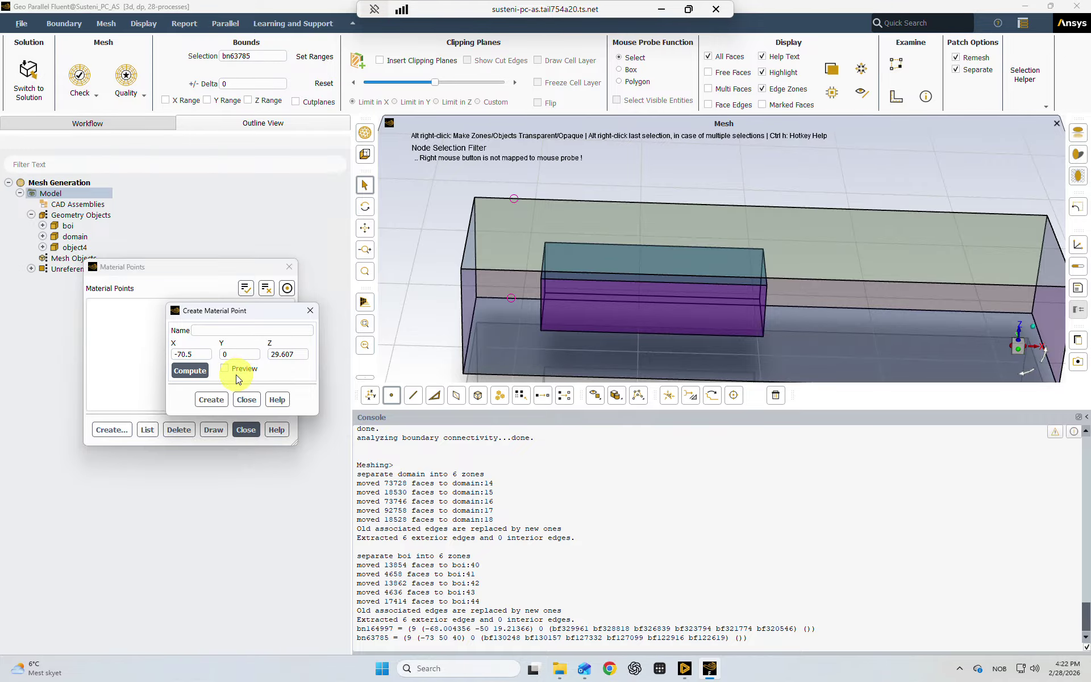
click(225, 368)
drag(465, 333, 562, 261)
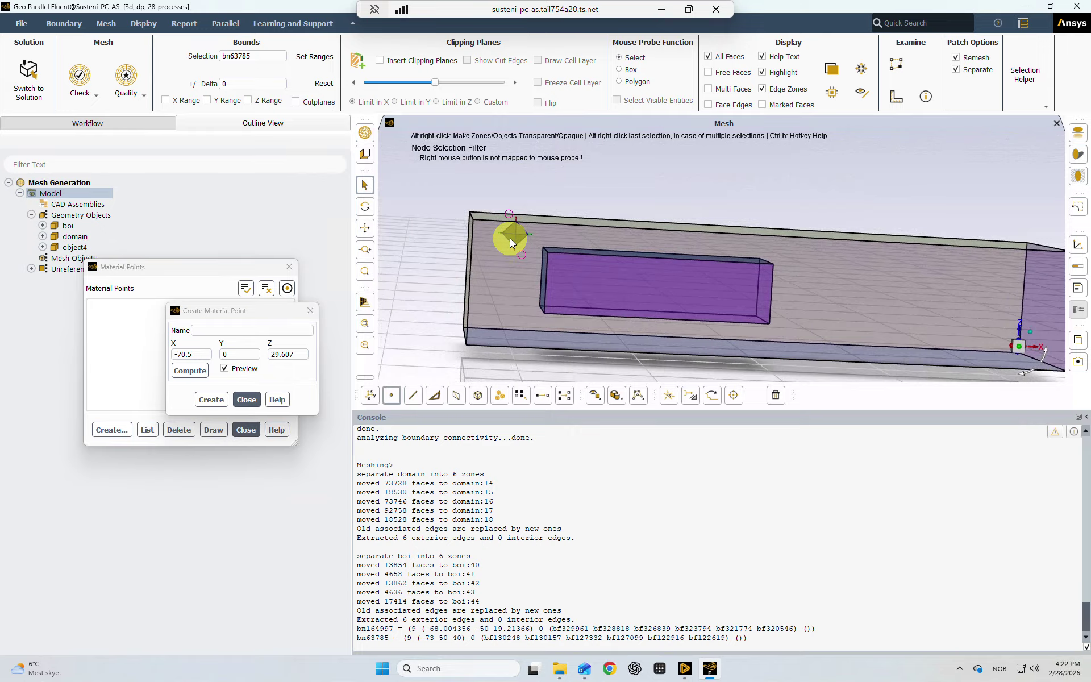
- Set the material point's Z coordinate to 20 and update its preview
click(279, 354)
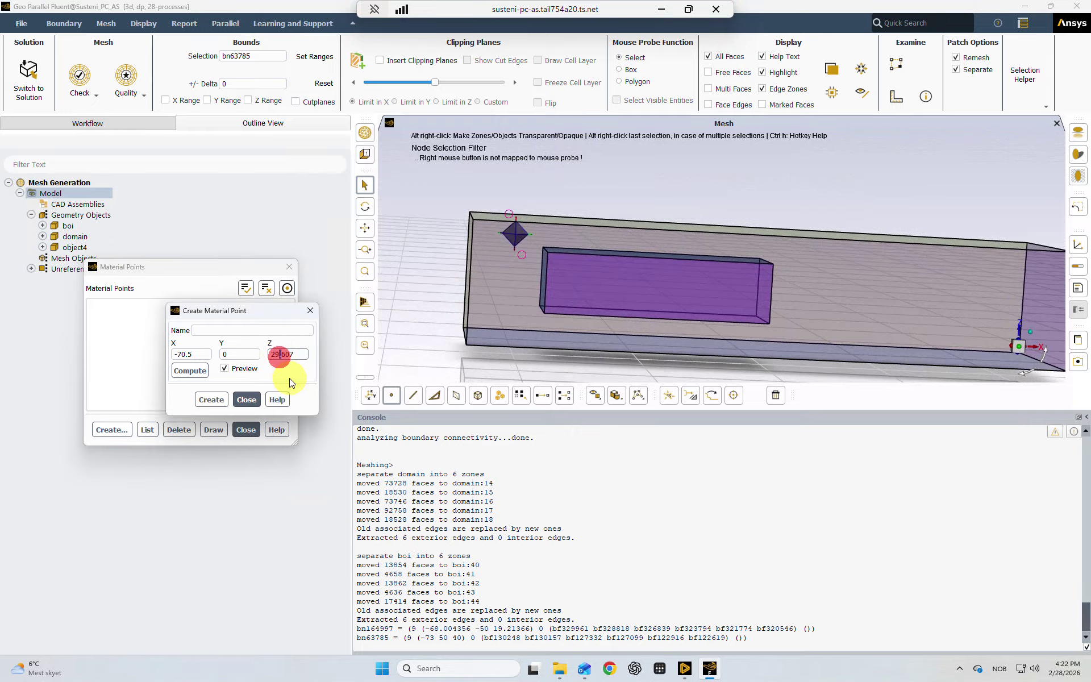
double_click(296, 354)
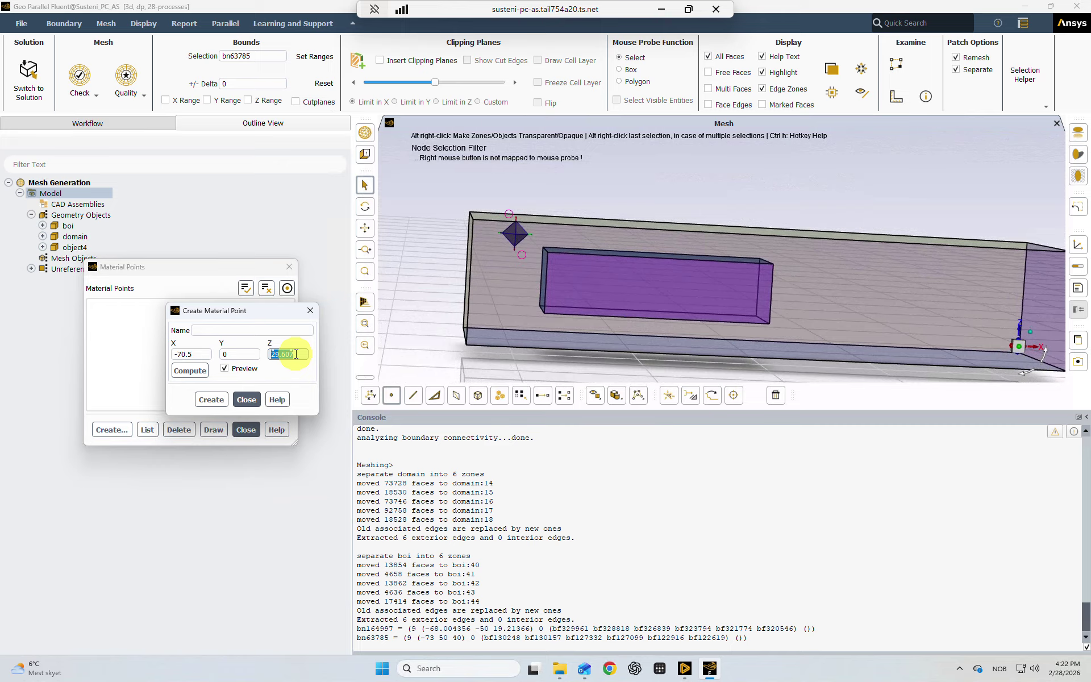
text(20)
click(276, 377)
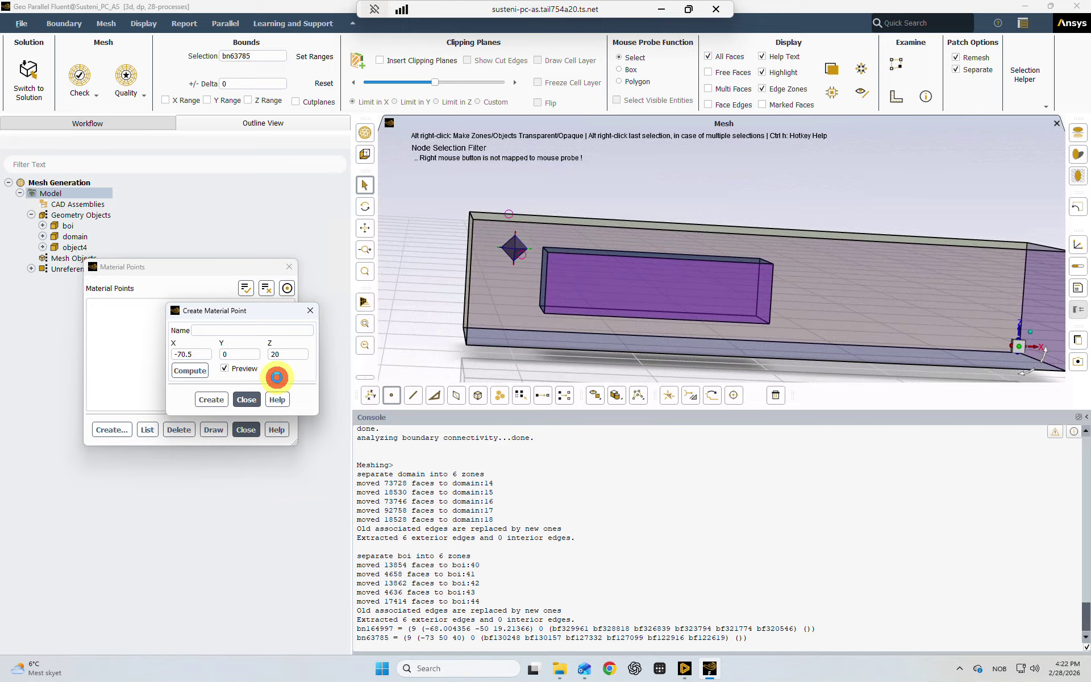
- Name the material point fluid, create it, and finish with material point setup
click(233, 354)
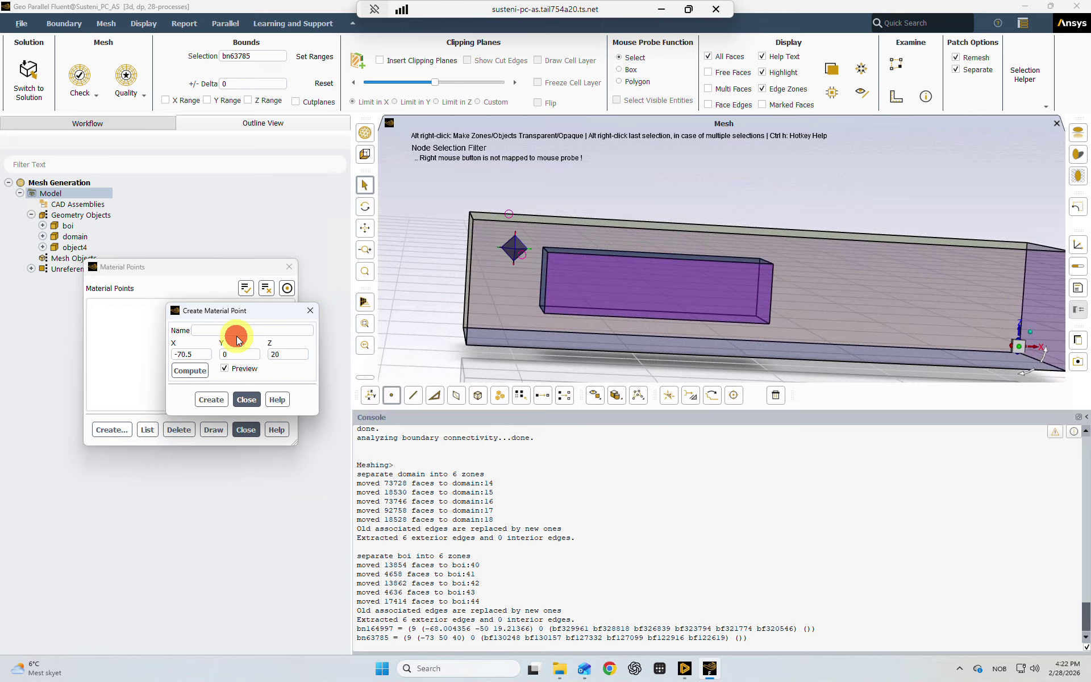
click(237, 335)
text(fluid)
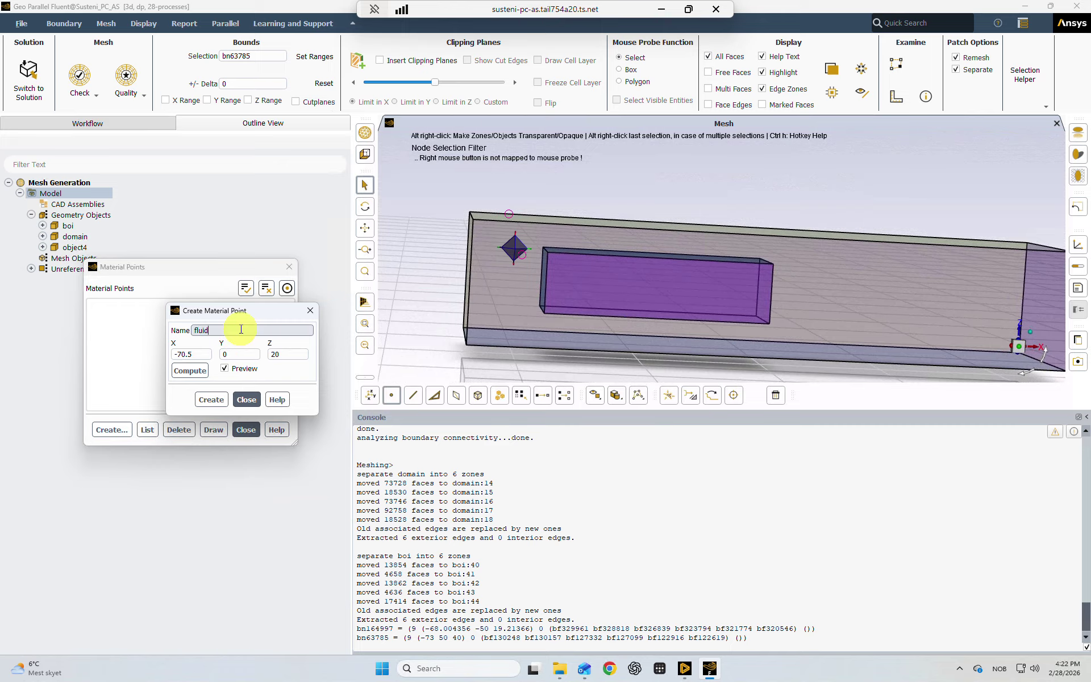
click(203, 400)
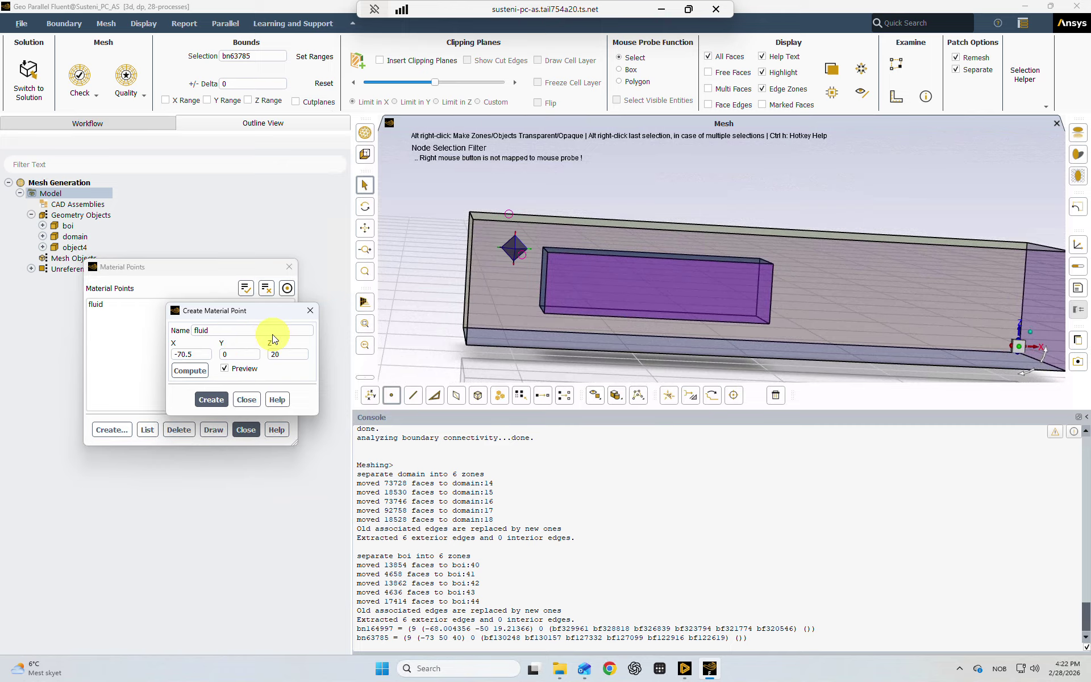
click(309, 314)
click(291, 268)
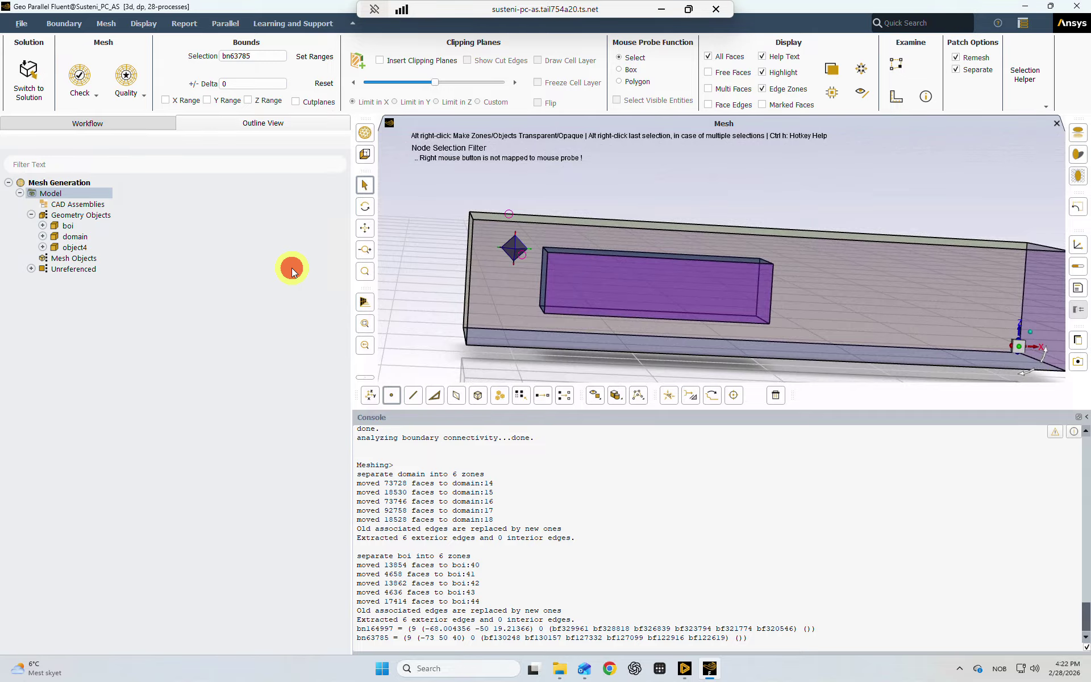
- Open the model's scoped sizing and set the global minimum size to 0.1 and maximum size to 5
right_click(57, 196)
click(77, 217)
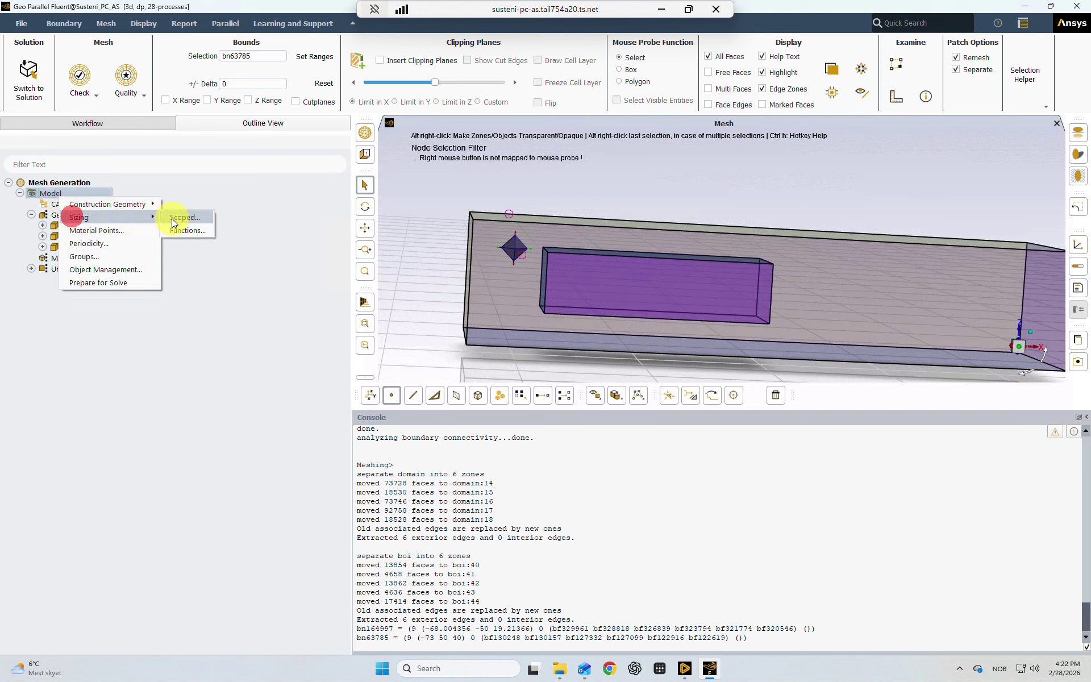
click(172, 219)
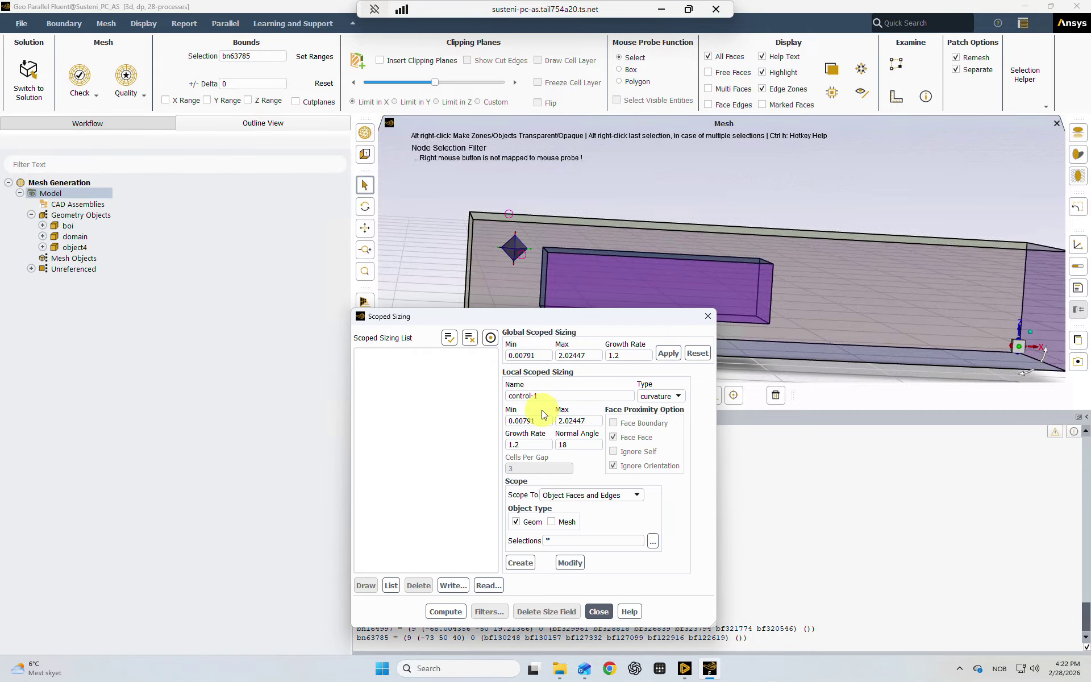
drag(515, 355, 542, 368)
text(1)
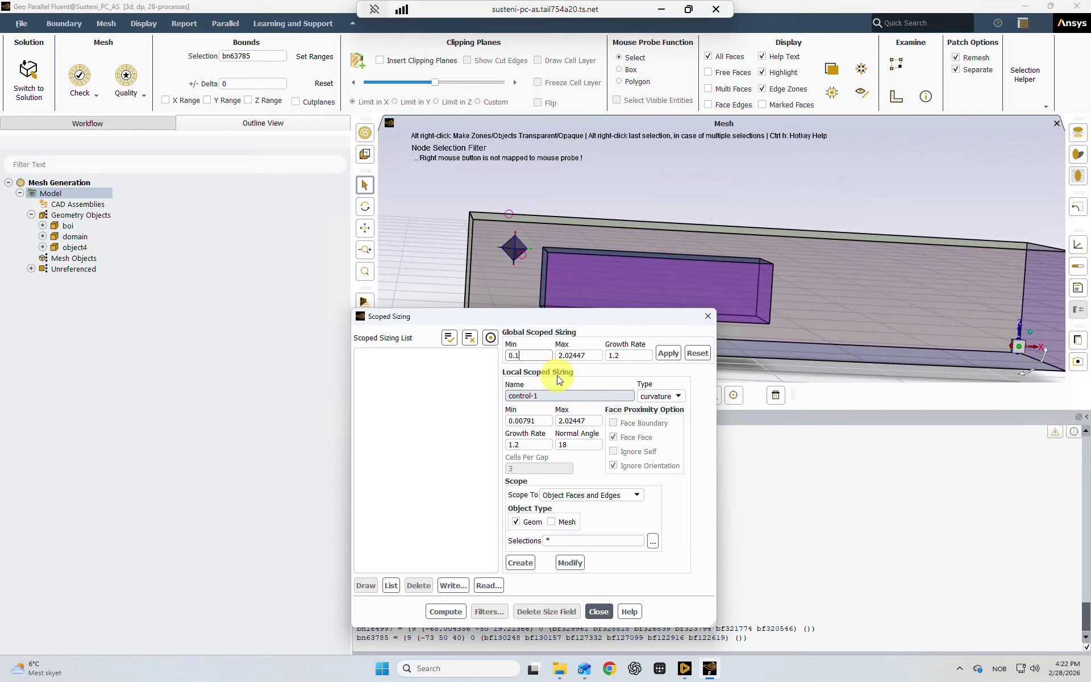
double_click(569, 356)
text(5)
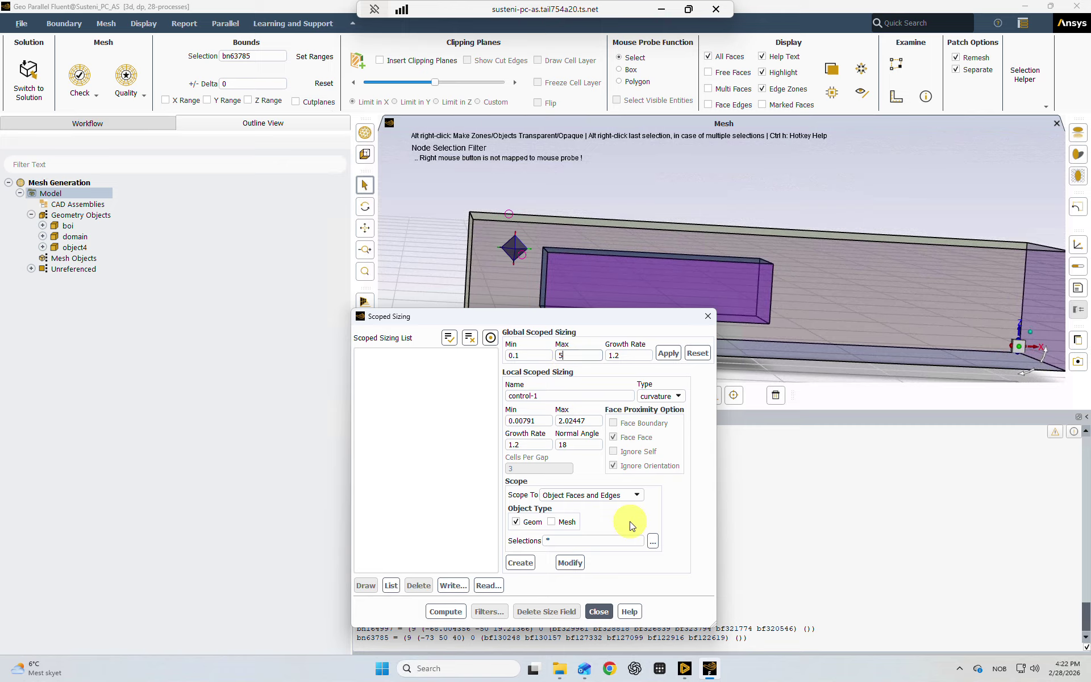
- Apply the global sizes and create a curvature sizing control scoped to all geometry objects
click(652, 542)
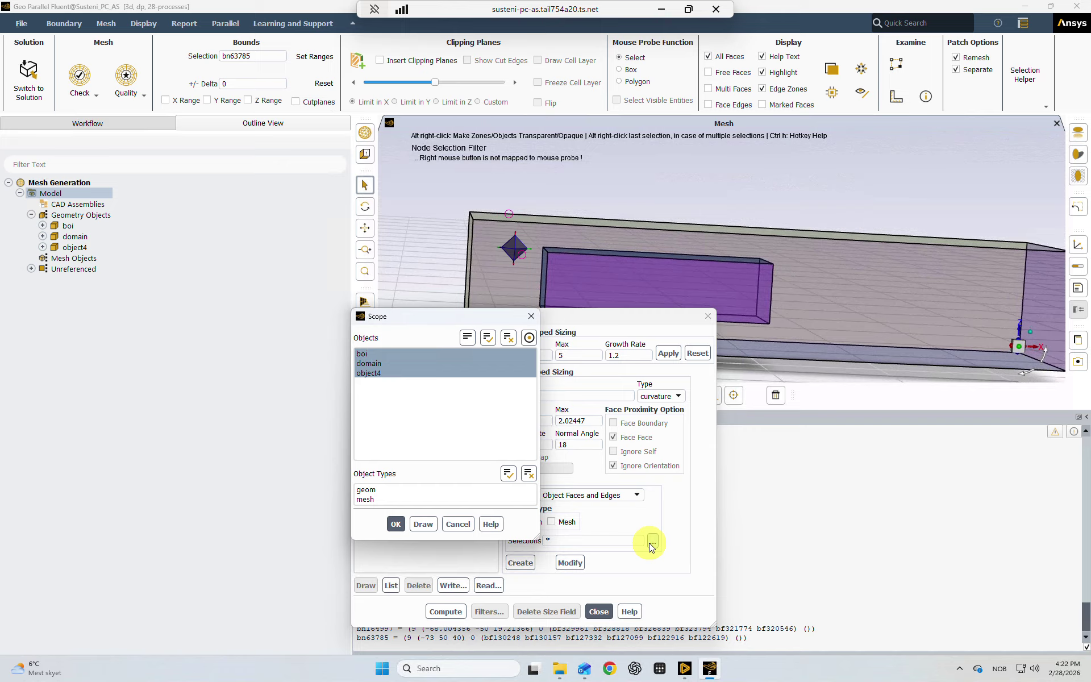
click(532, 316)
click(552, 399)
double_click(553, 399)
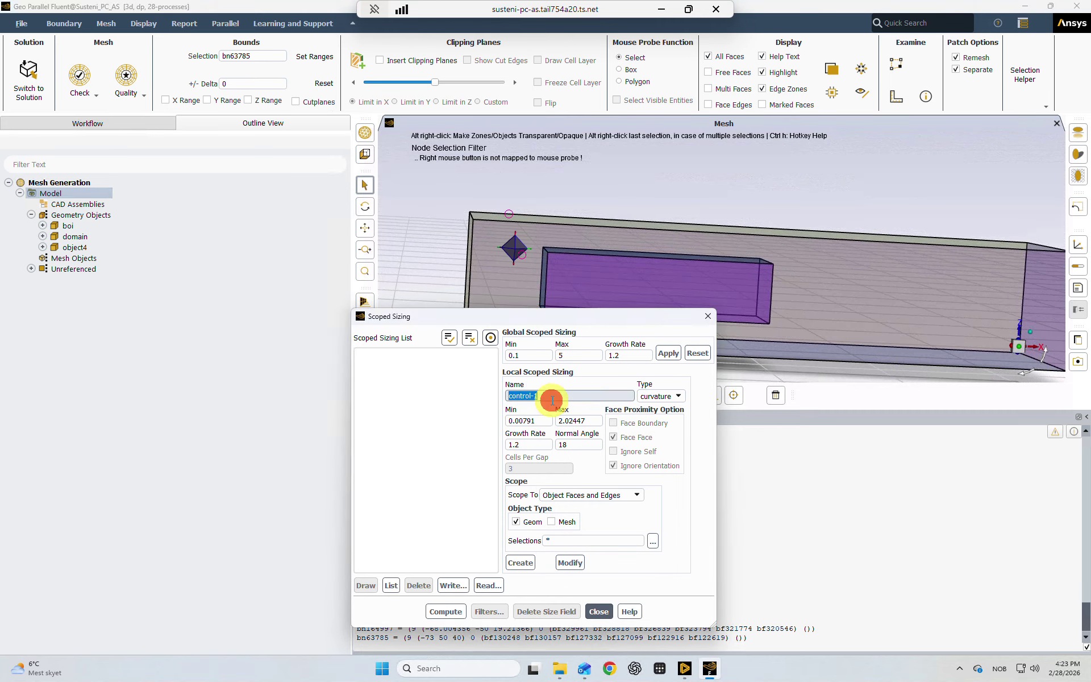
text(general)
click(664, 355)
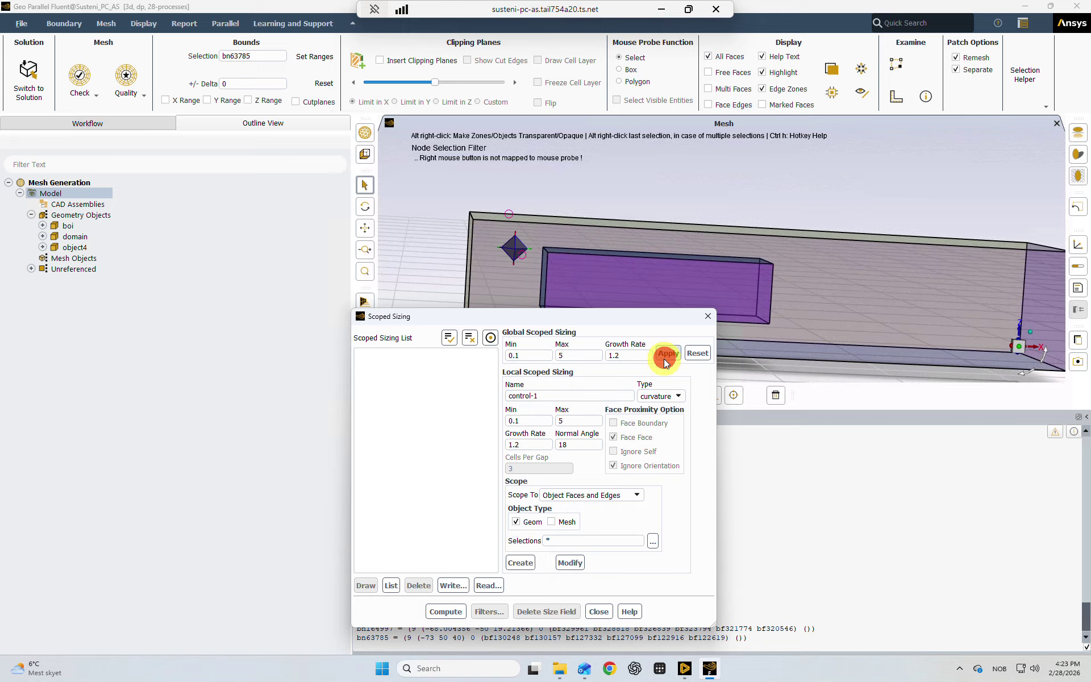
click(520, 563)
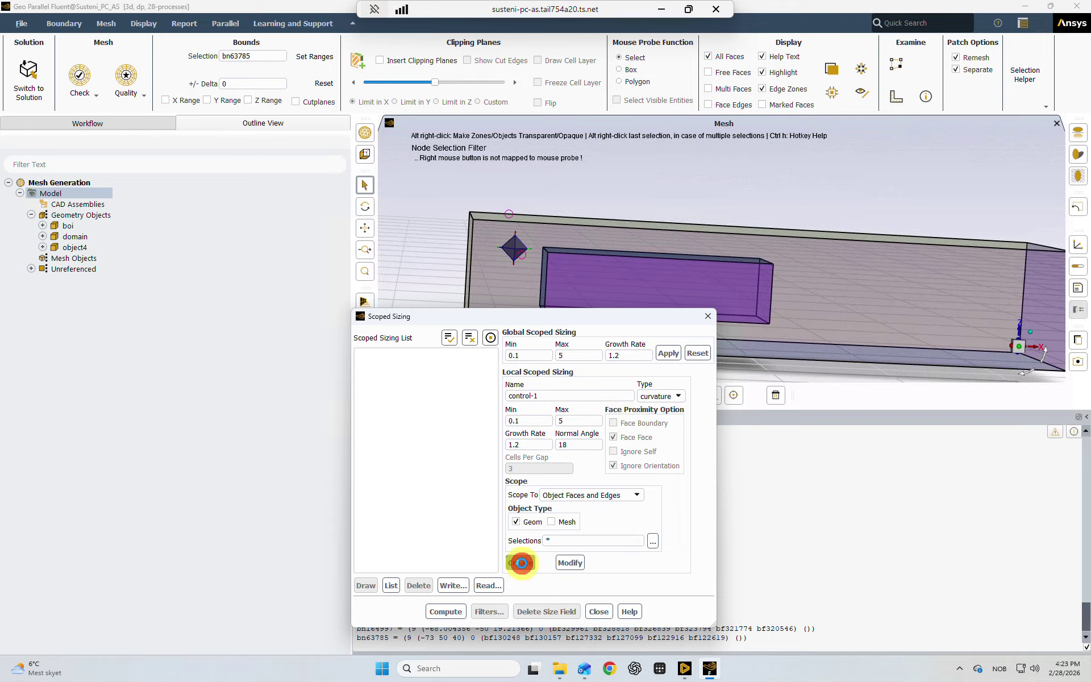
- Define a second sizing control of type boi with maximum size 1, named boi
click(654, 397)
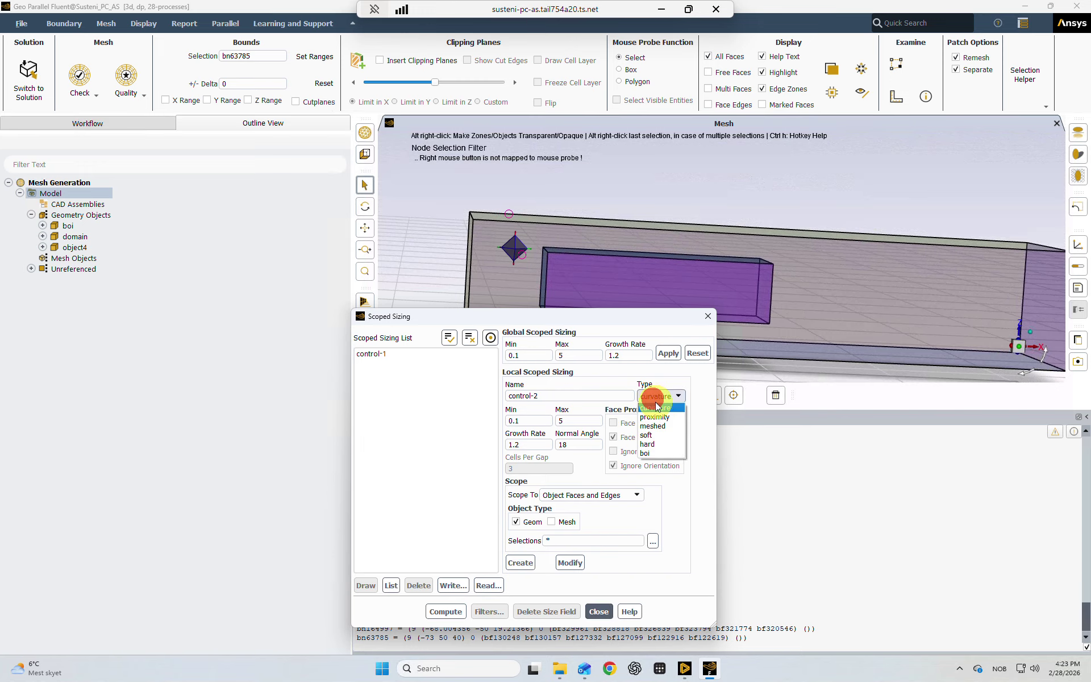
click(652, 453)
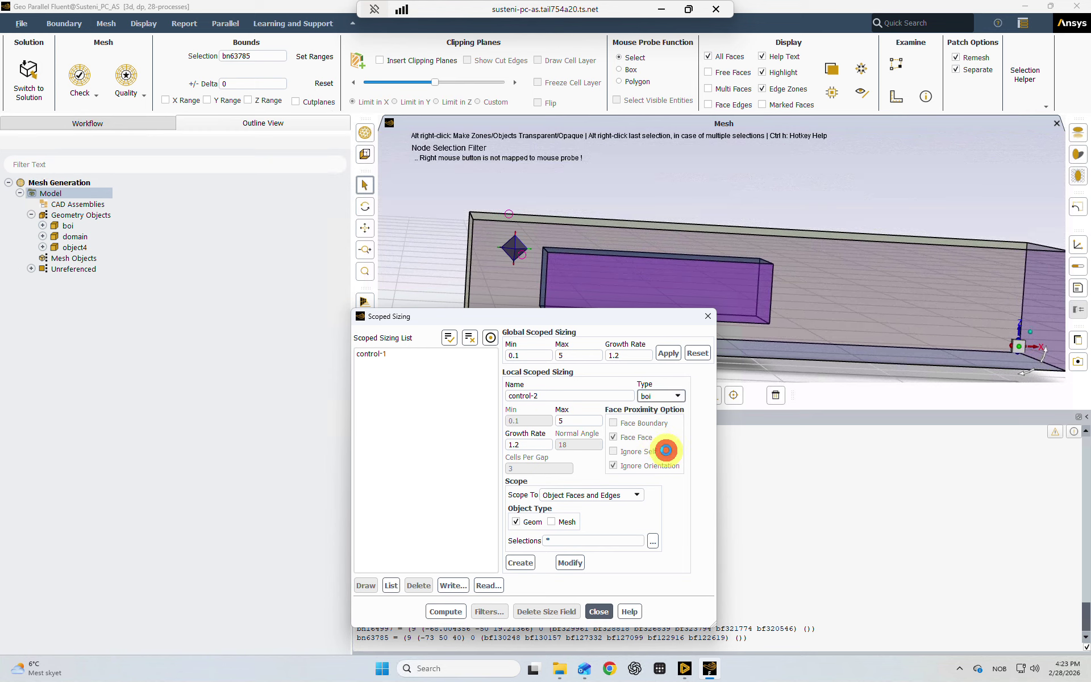
double_click(585, 420)
text(1)
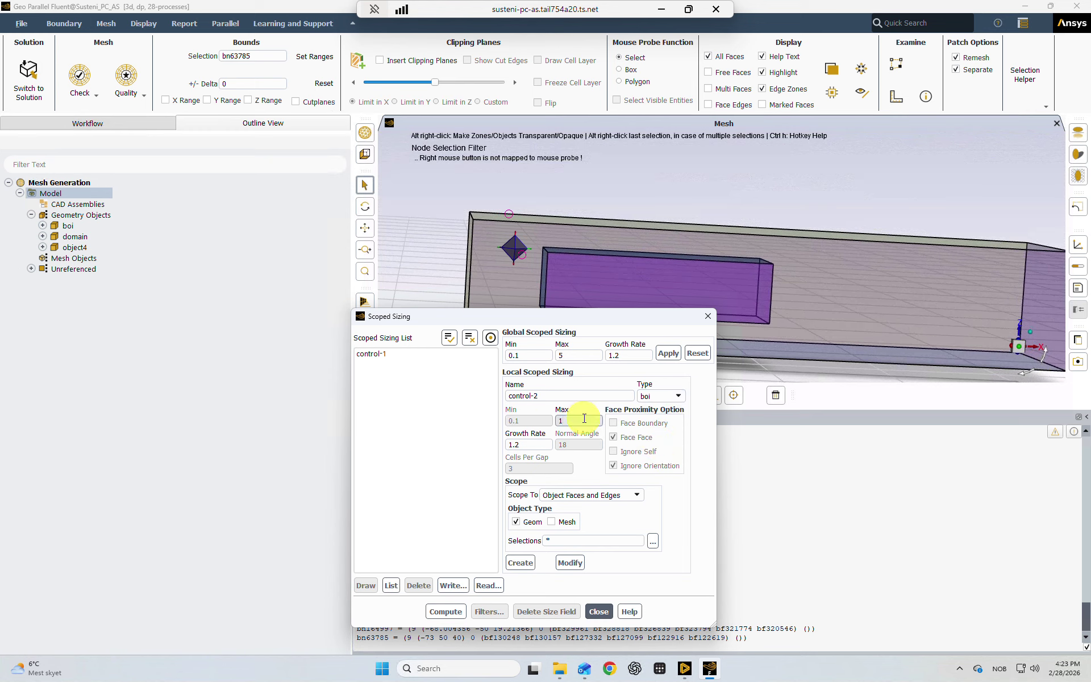
double_click(568, 398)
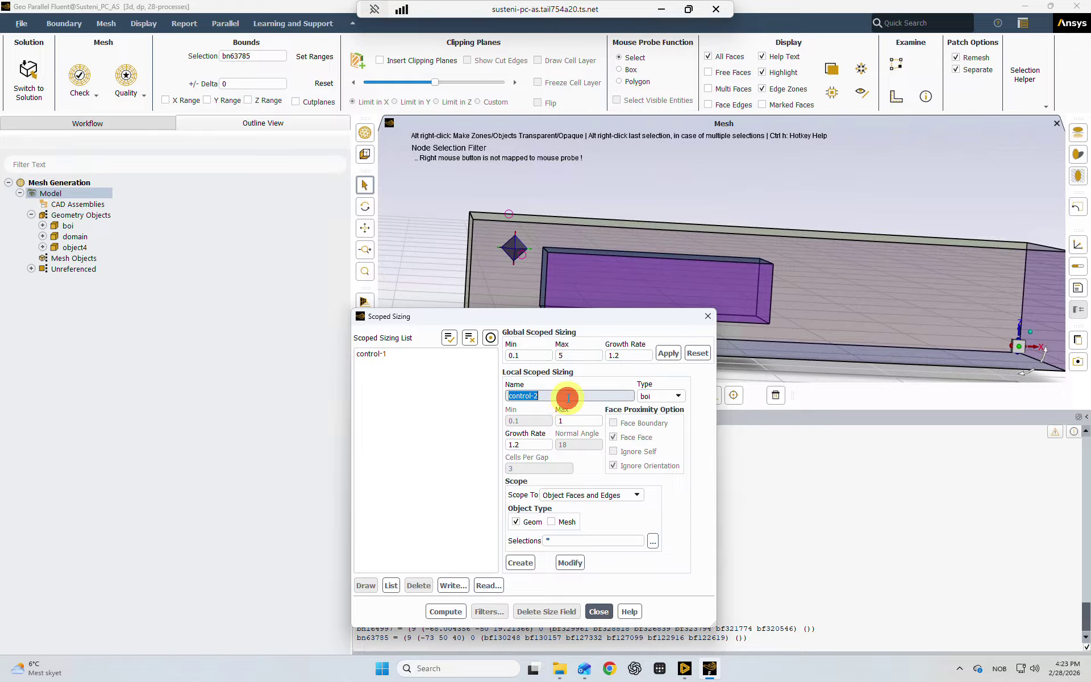
text(boi)
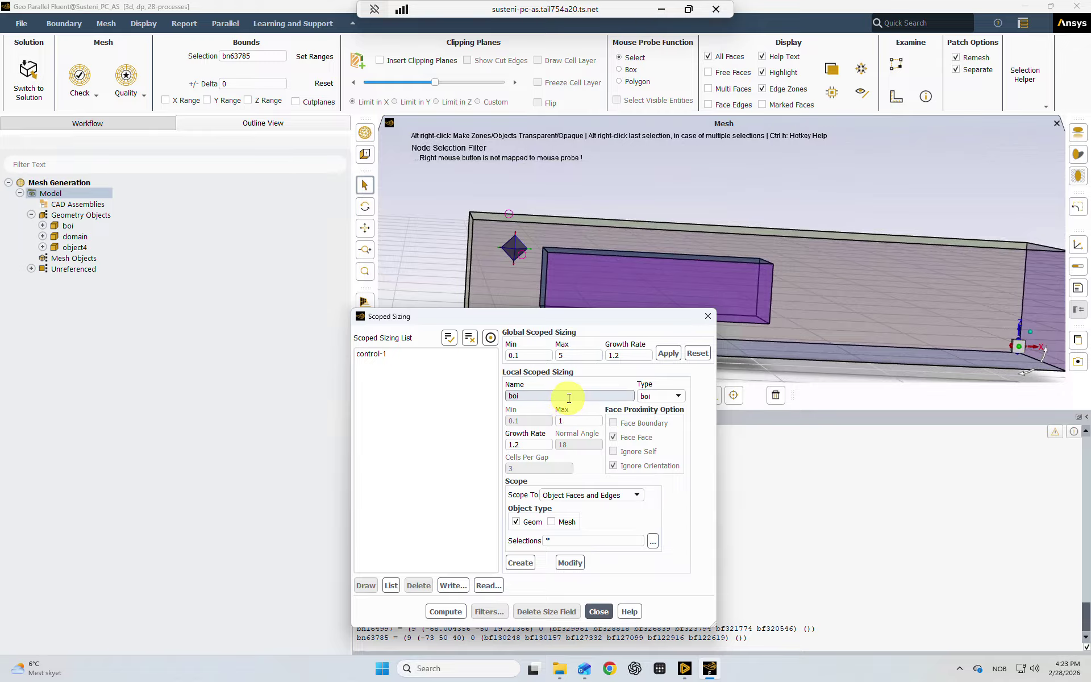
- Scope the boi sizing control to the boi object only and create it
click(652, 540)
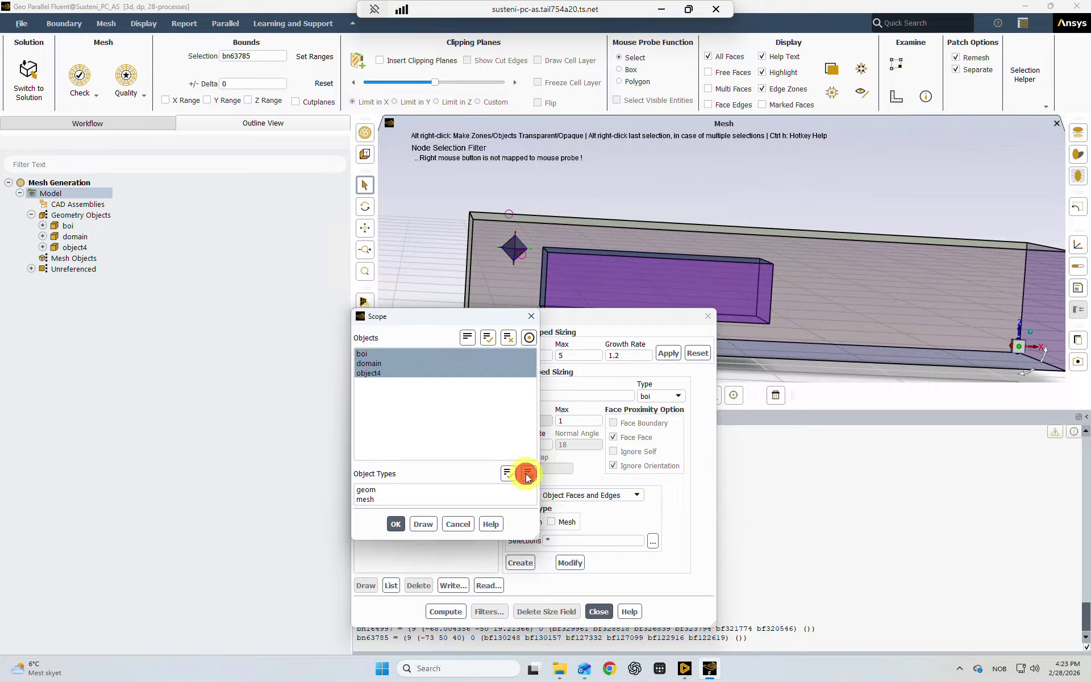
click(522, 475)
click(369, 354)
click(399, 518)
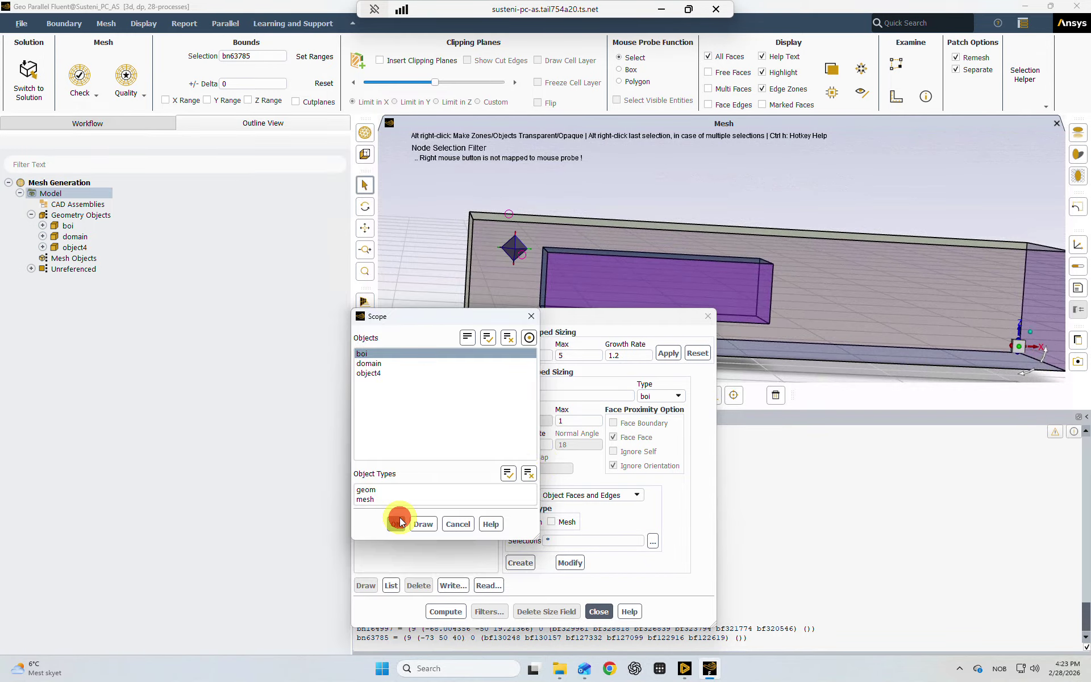
click(521, 563)
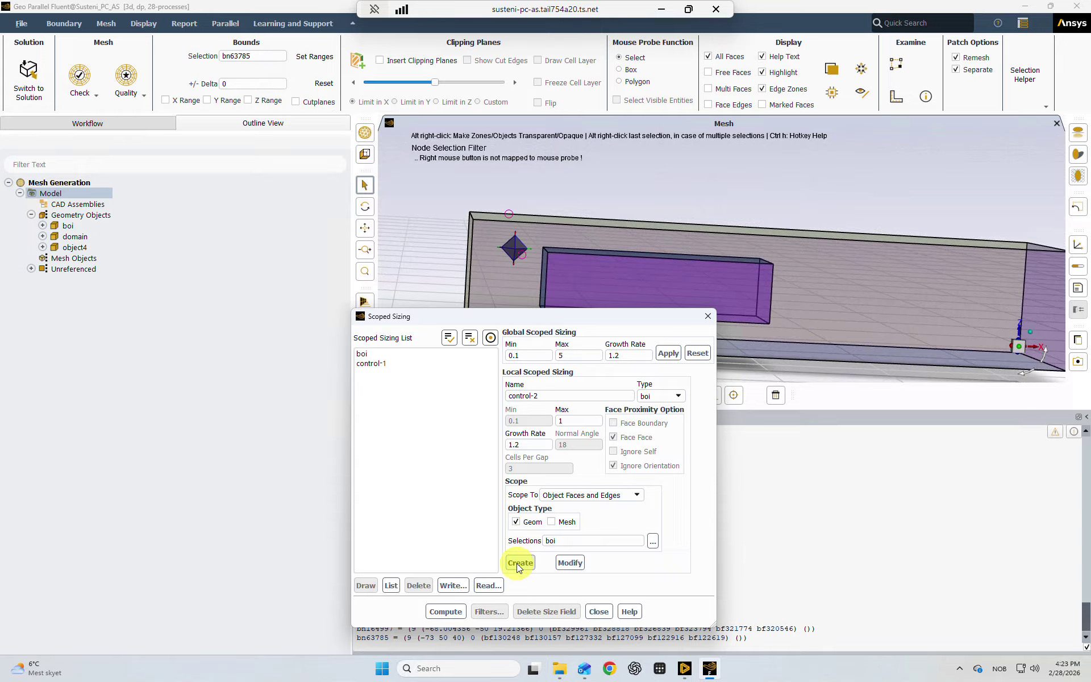
- Compute the size field from the scoped sizing controls and finish with scoped sizing
click(446, 612)
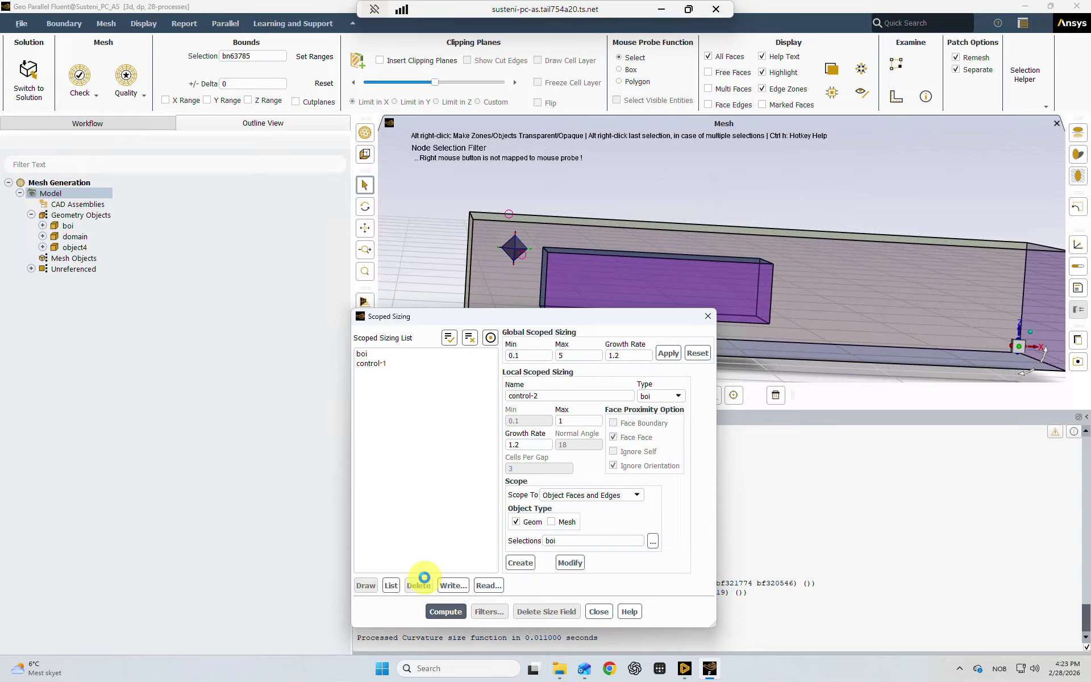
drag(487, 319, 404, 256)
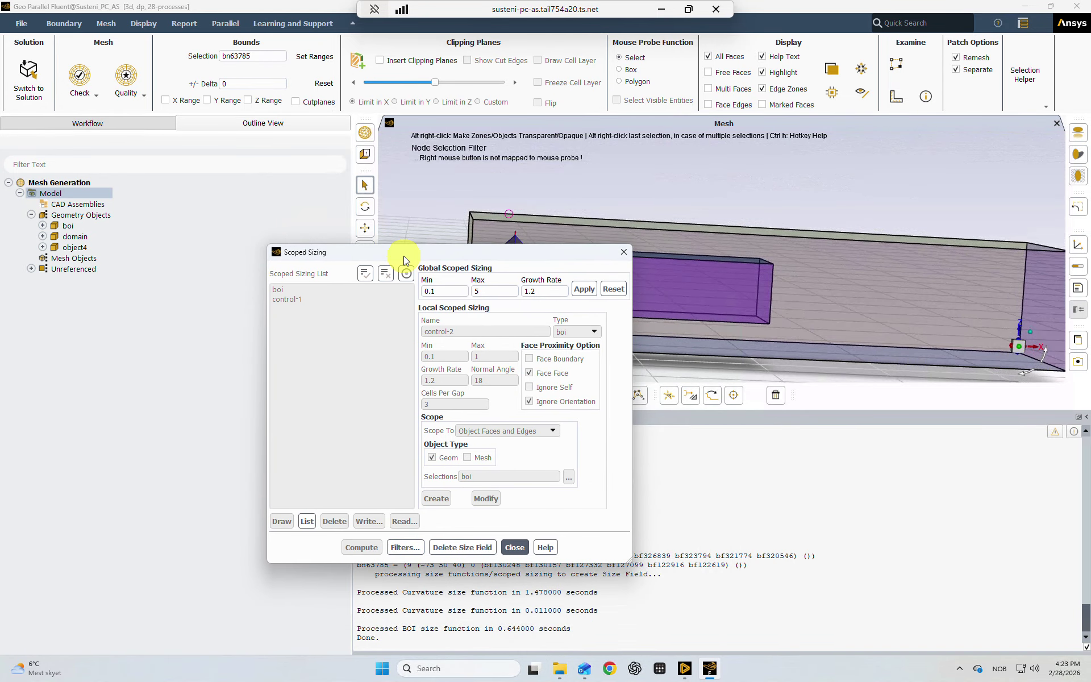
click(479, 15)
click(625, 251)
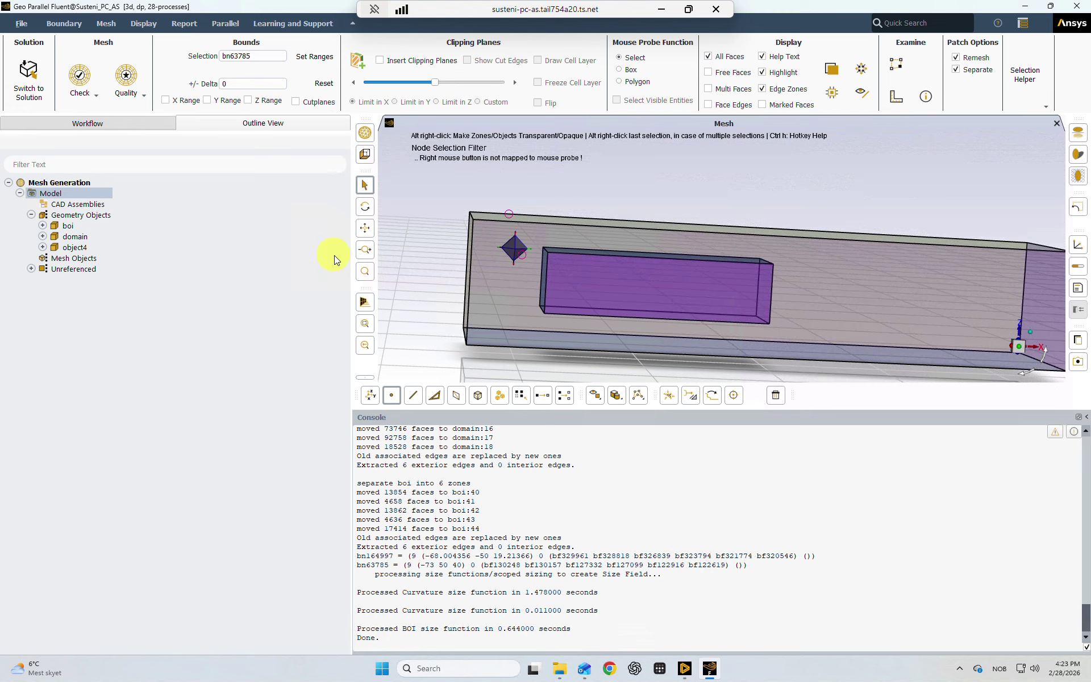
- Extract the edges of the domain and object4 geometry objects for wrapping
click(74, 236)
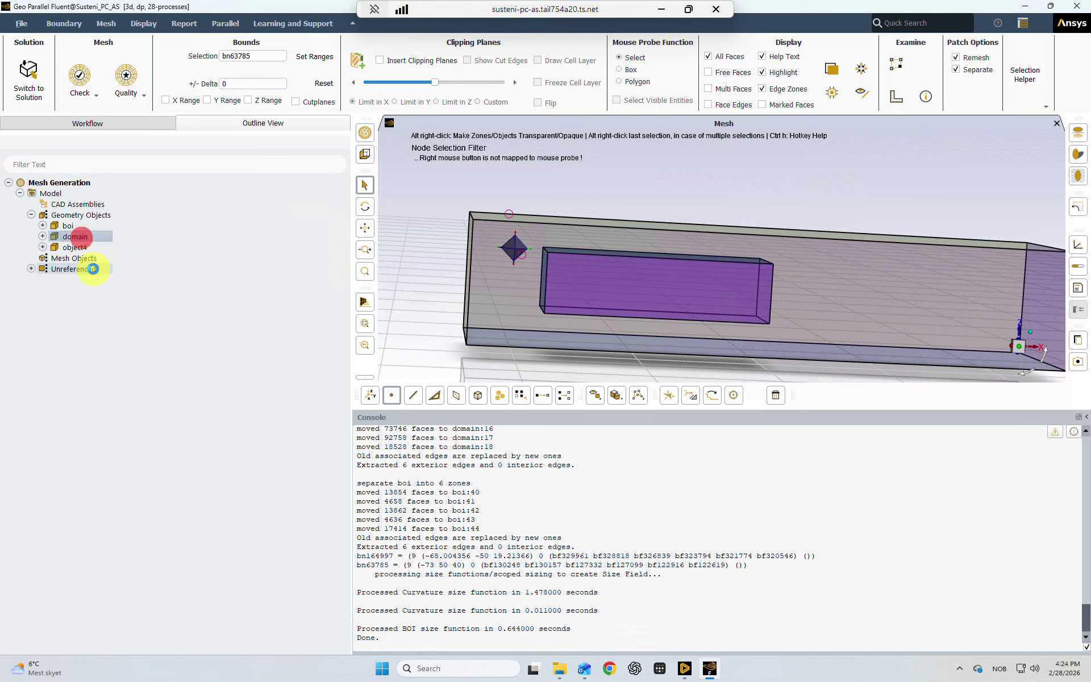
ctrl+click(80, 247)
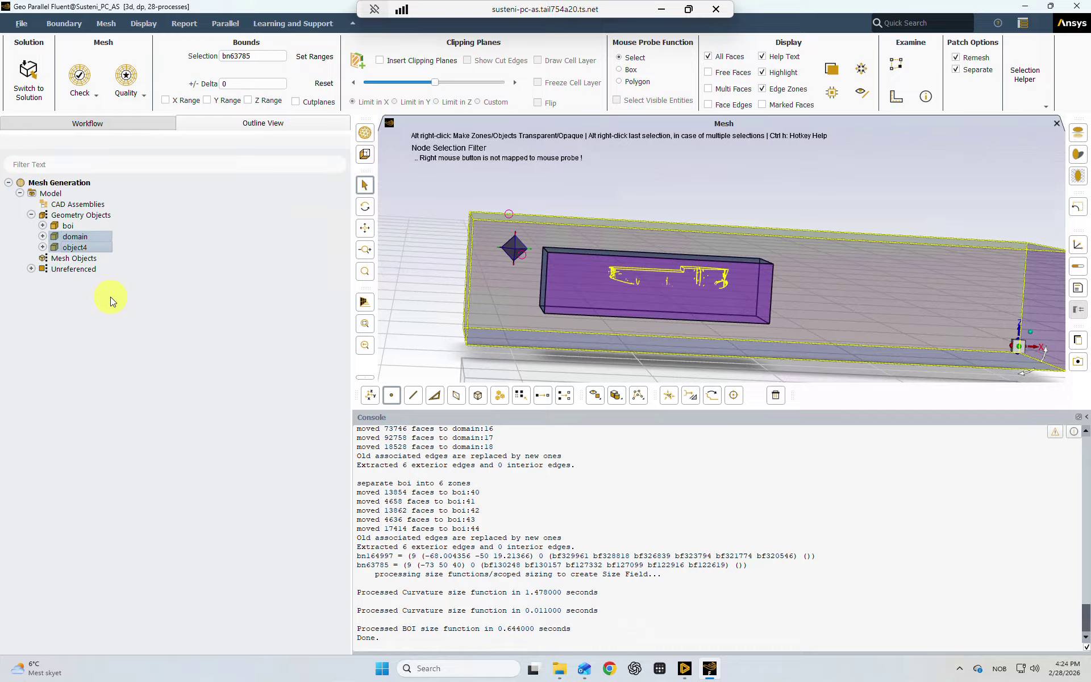
right_click(83, 240)
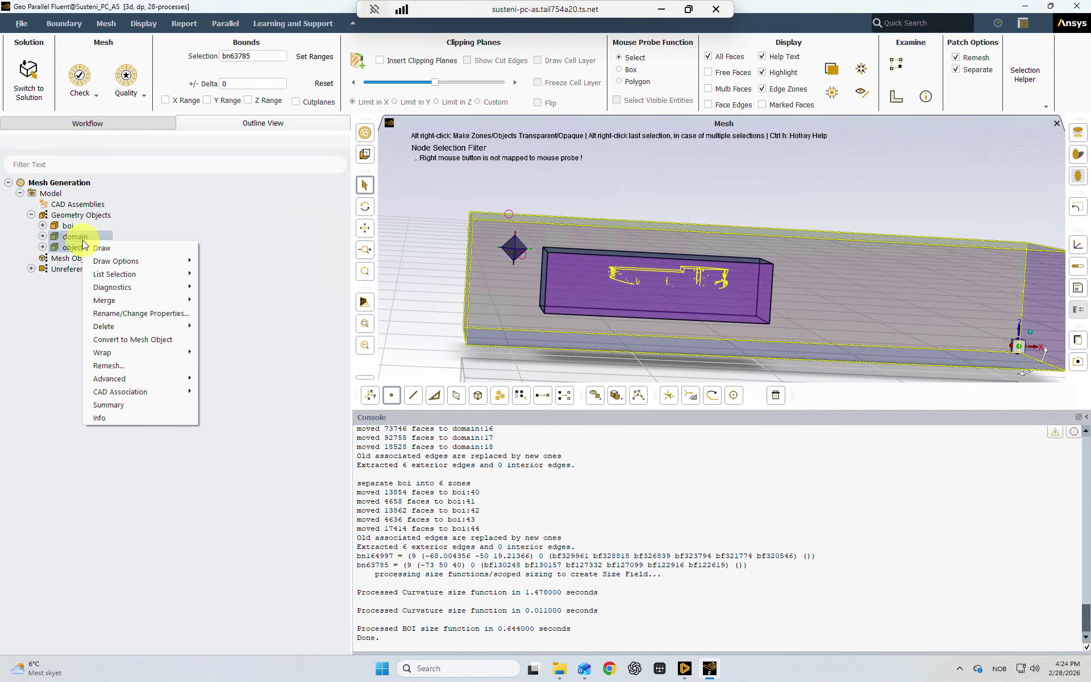
mouse_move(115, 353)
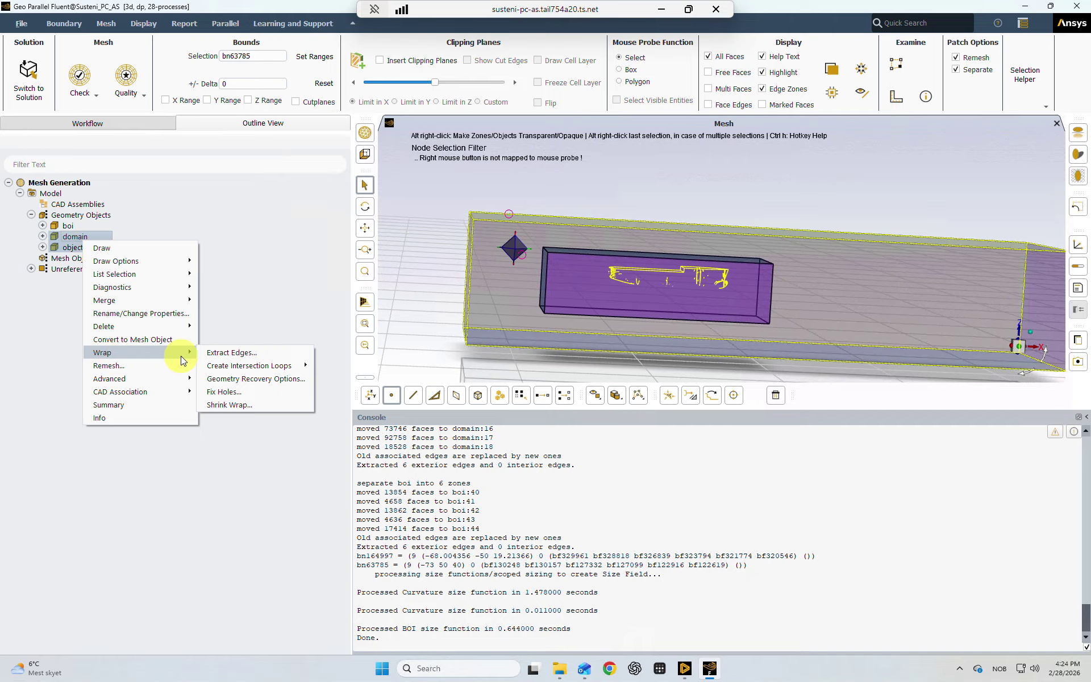
click(225, 357)
click(370, 393)
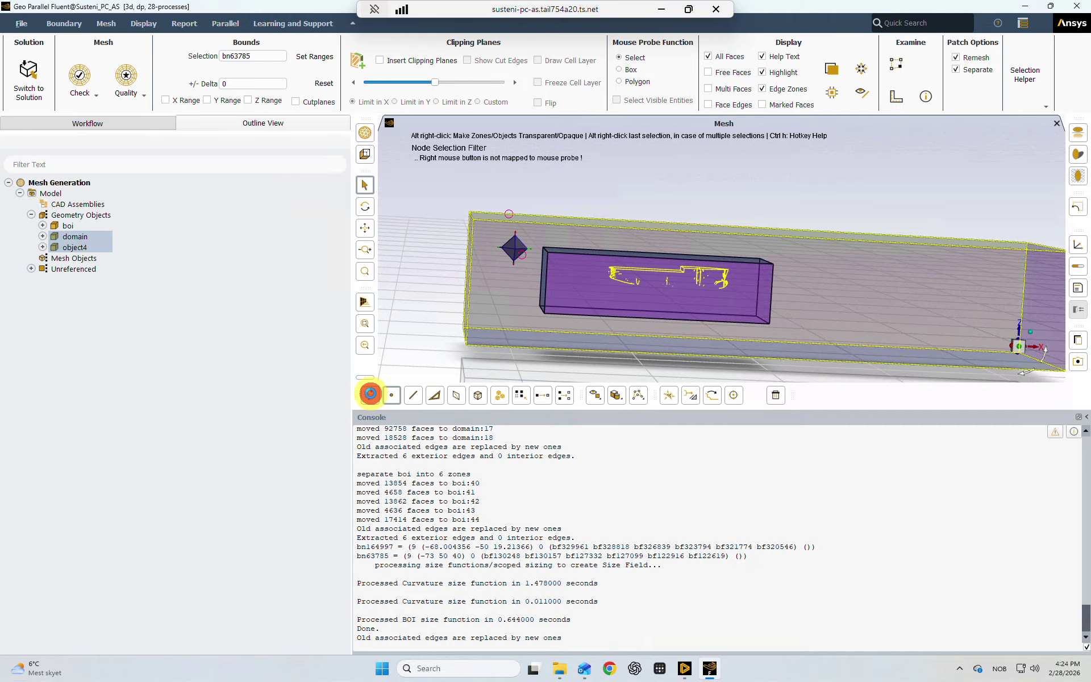
- Create intersection loops collectively for the domain and object4 objects
right_click(76, 243)
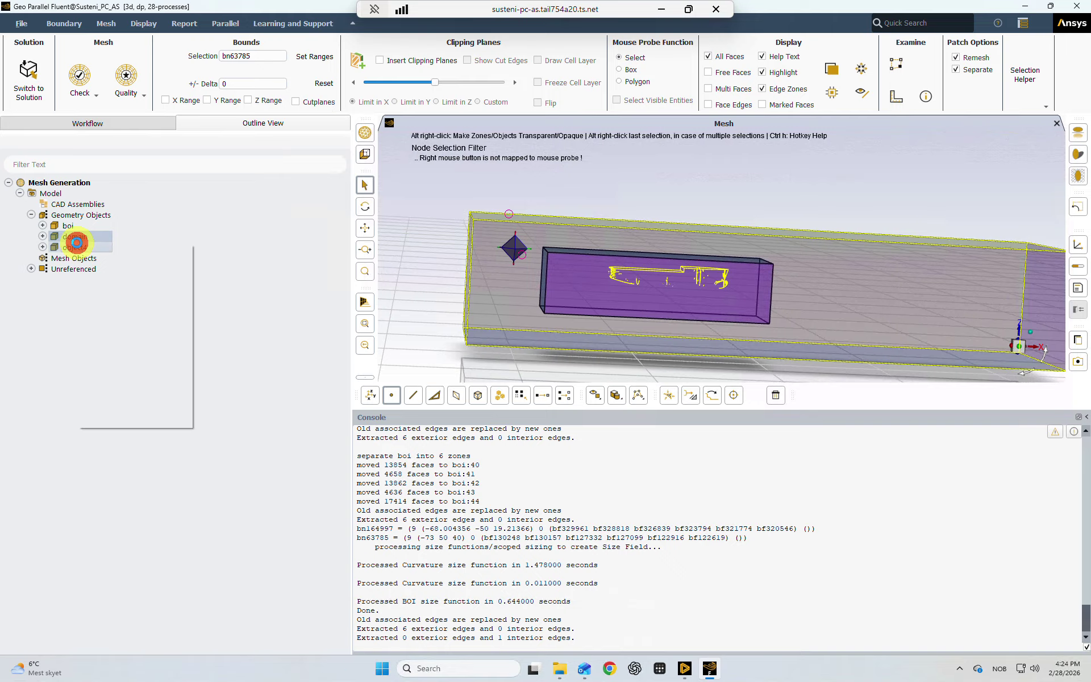
mouse_move(115, 355)
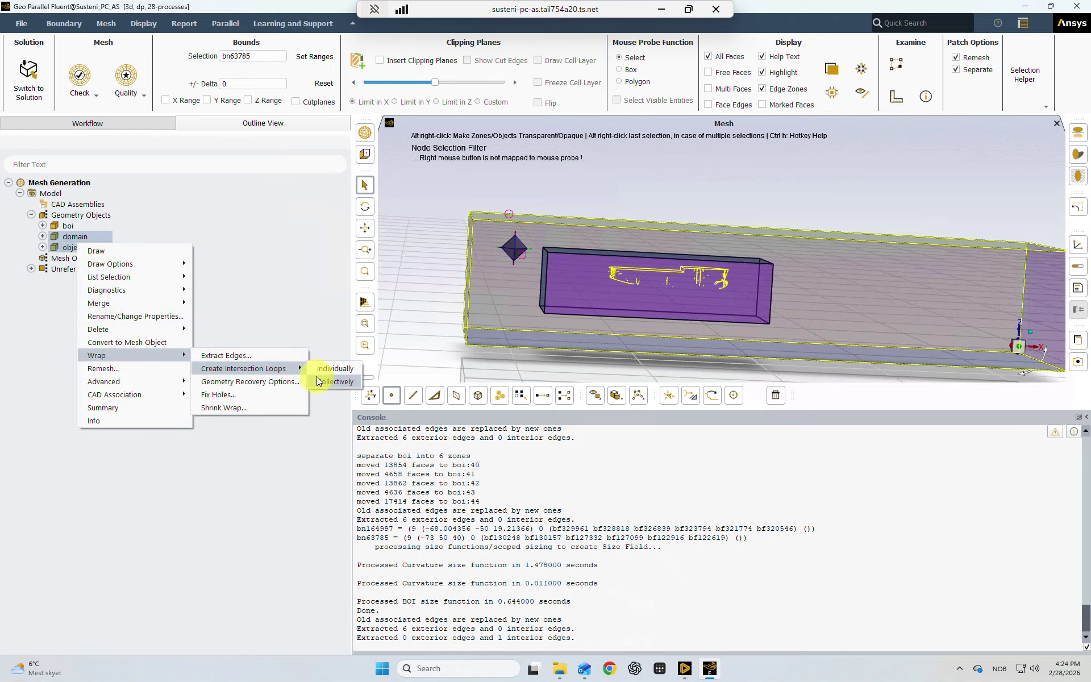
click(317, 376)
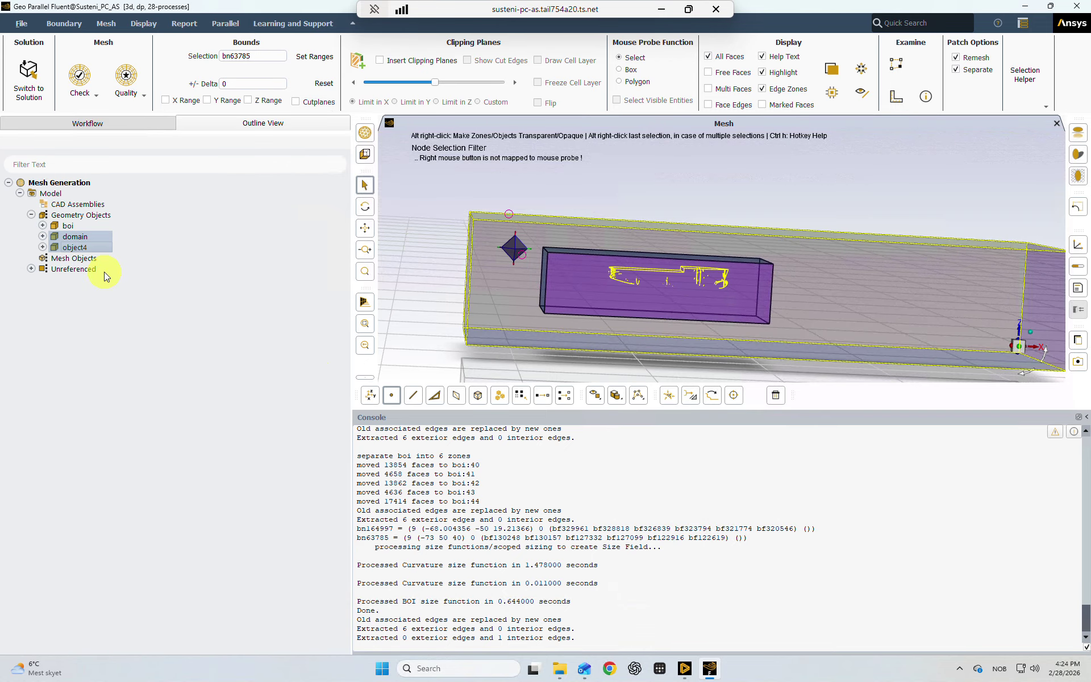
- Shrink wrap domain and object4 collectively into a new object named shrink, using material point fluid and resolution factor 0.7
right_click(70, 248)
mouse_move(116, 362)
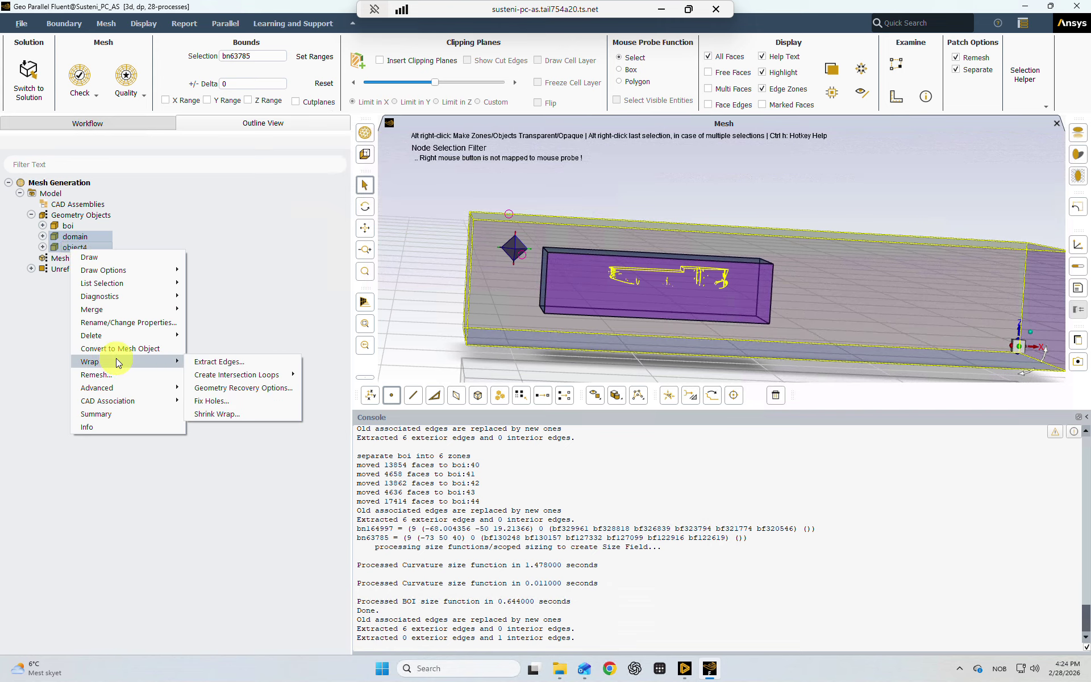
click(235, 414)
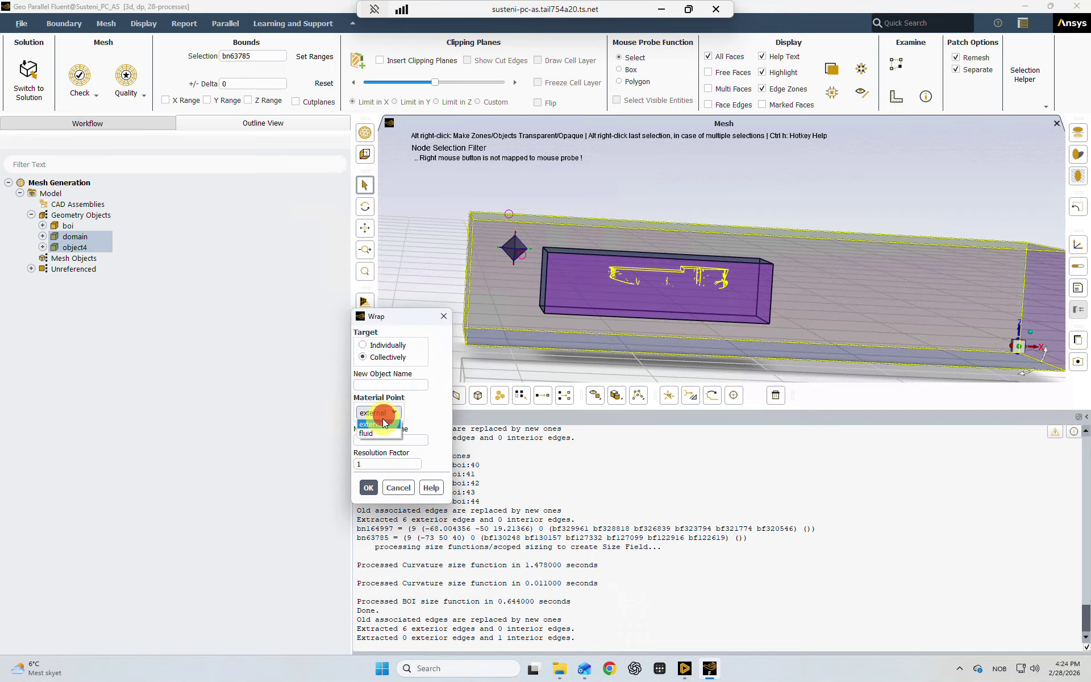
click(368, 433)
click(379, 384)
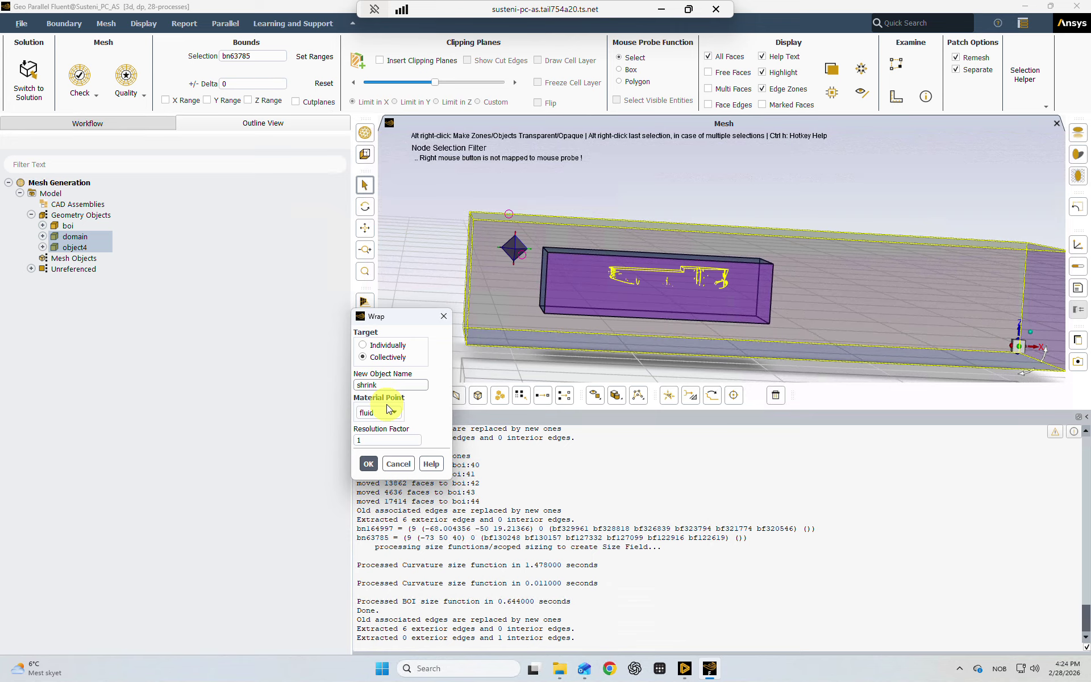
double_click(379, 442)
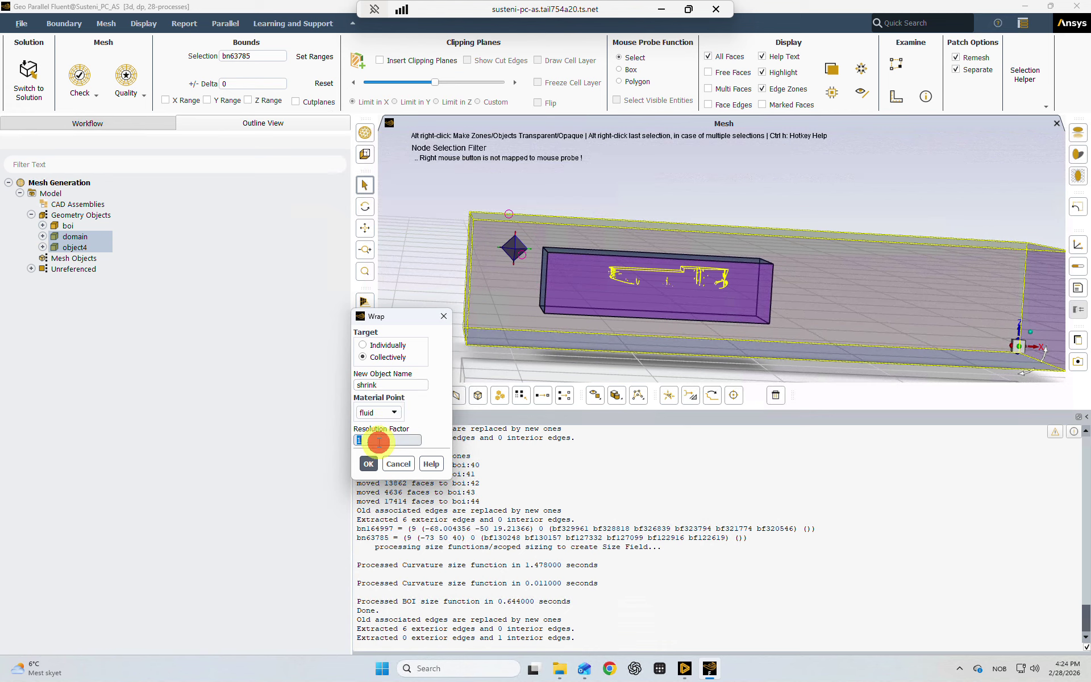
text(0.7)
click(369, 461)
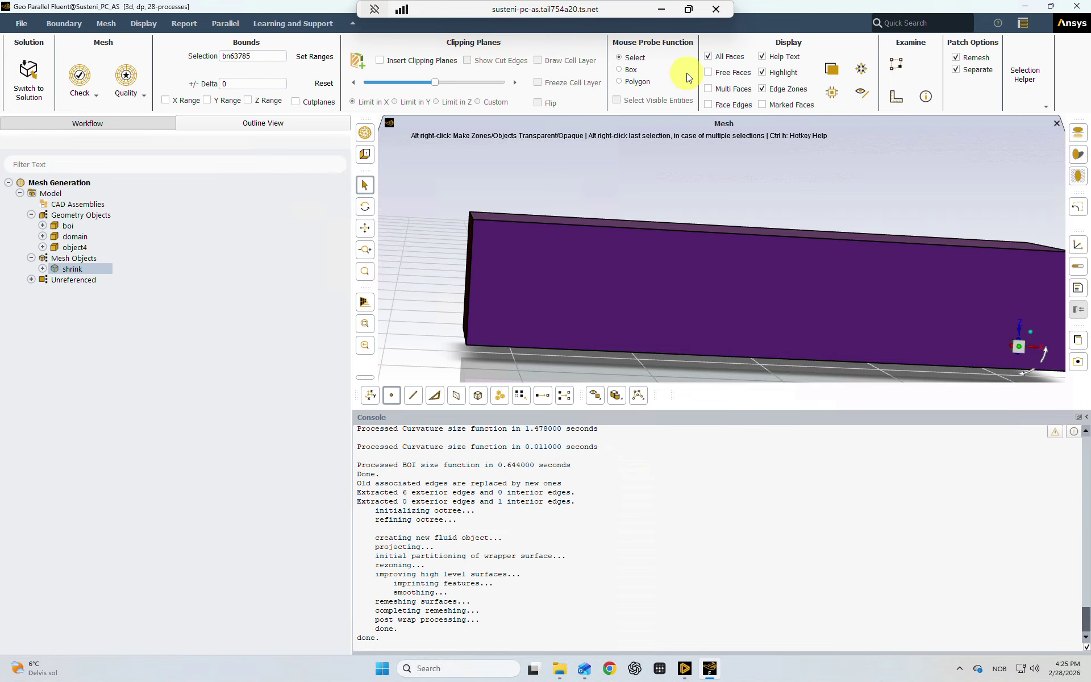
- Display the face edges to examine the wrapped surface mesh, and expand the shrink mesh object's contents
click(708, 104)
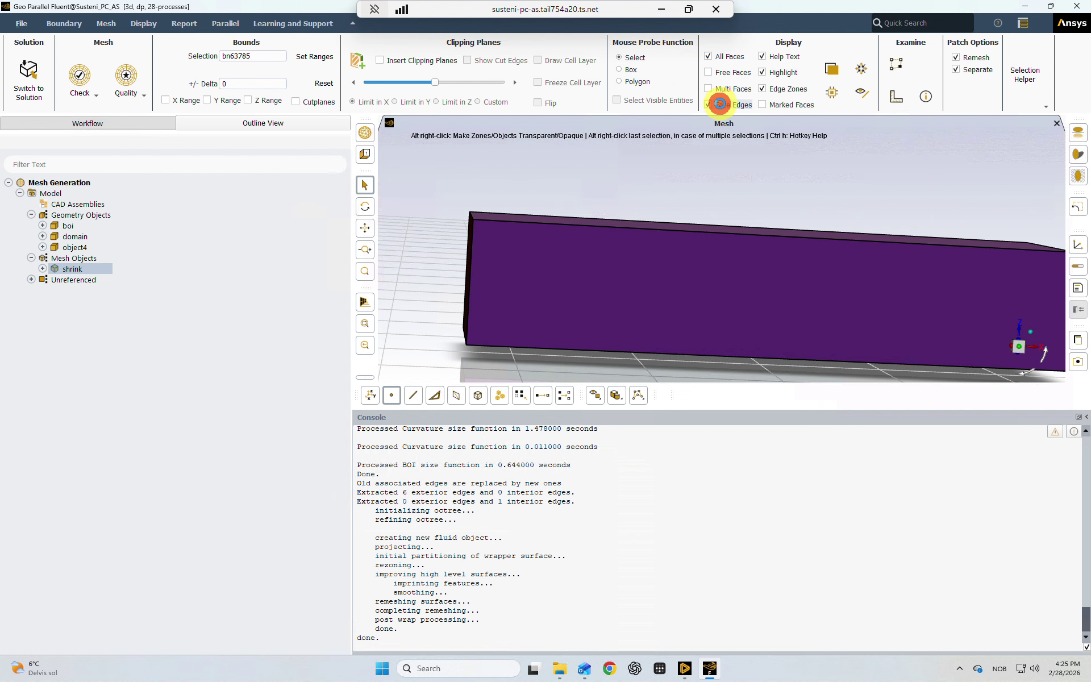
drag(687, 256, 708, 265)
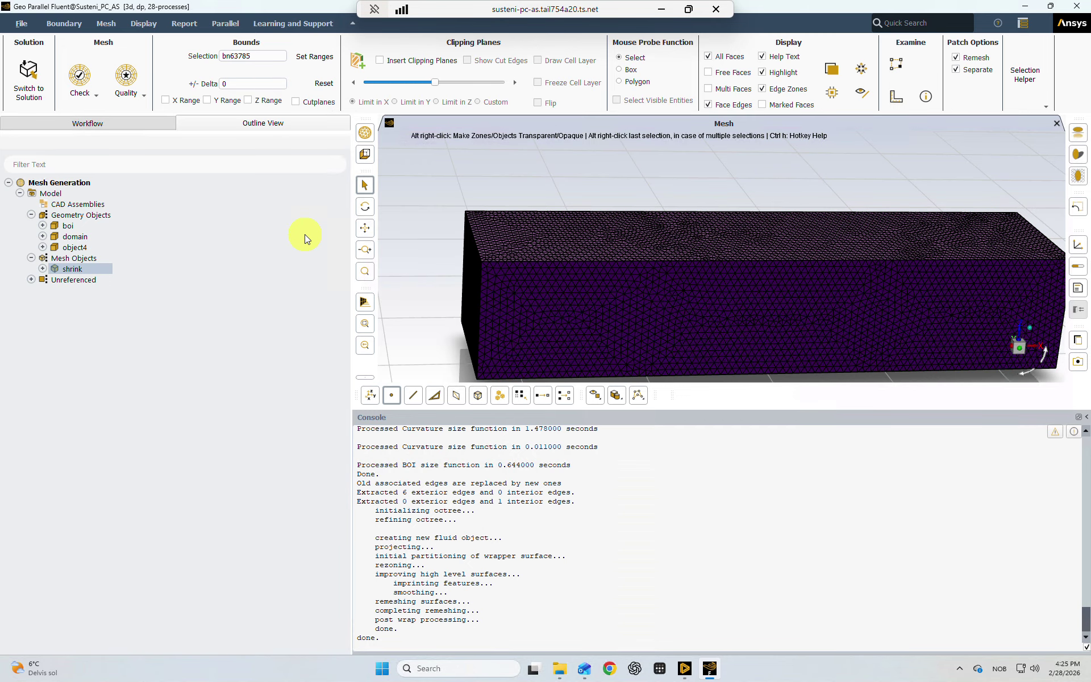
click(43, 269)
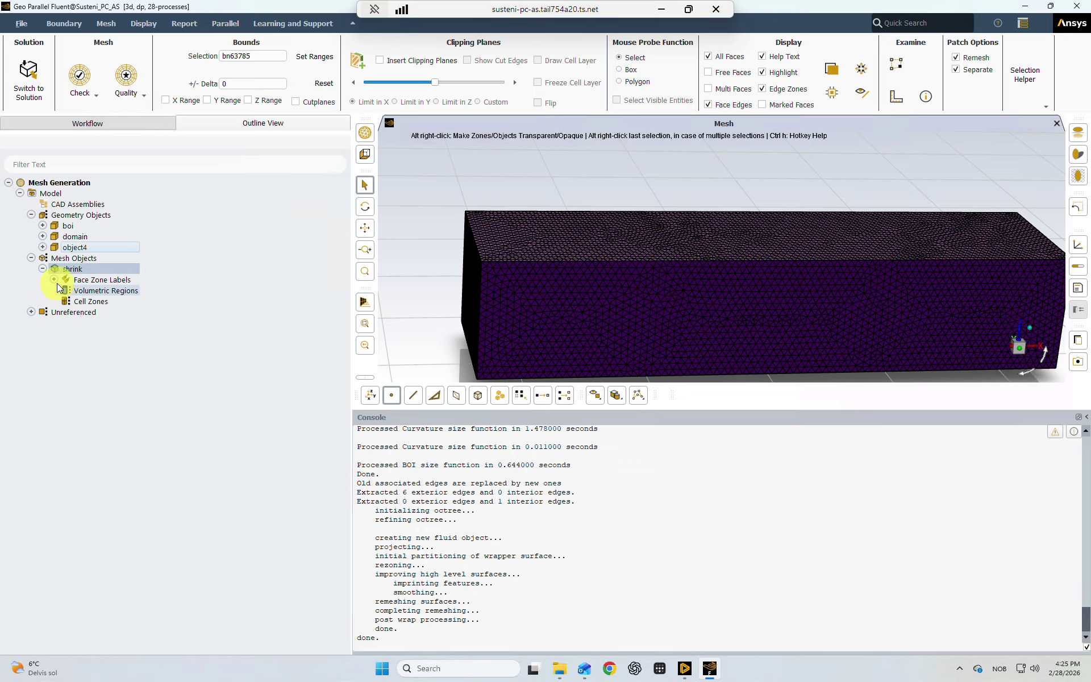
- Compute the volumetric regions of the shrink mesh object with material point fluid, and expand the list of regions
click(55, 280)
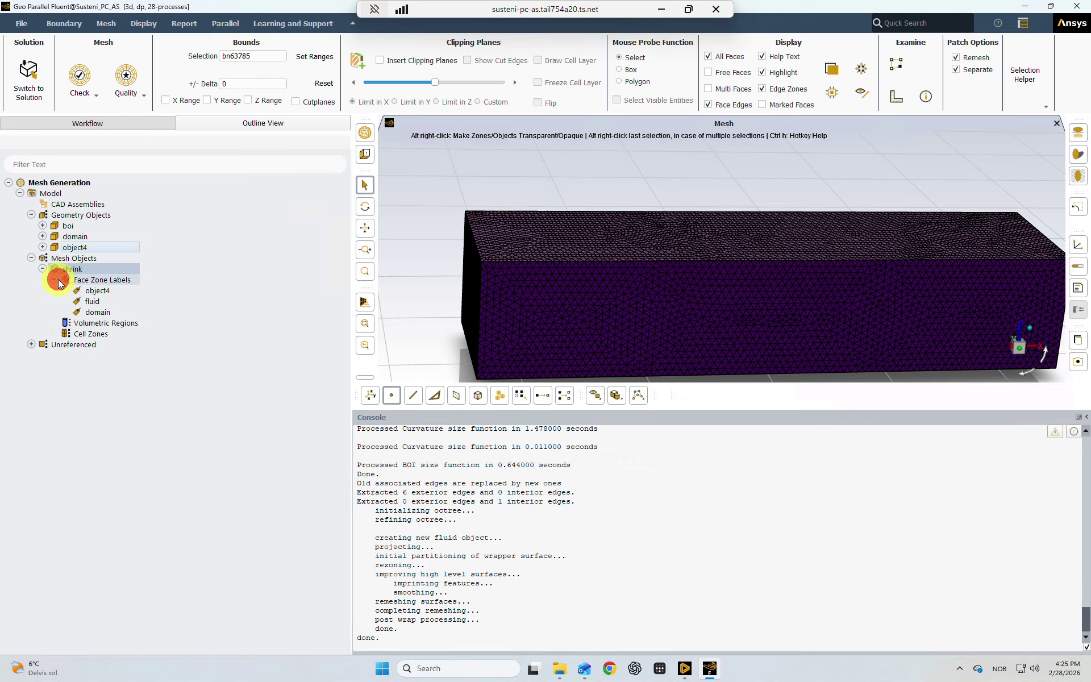
right_click(102, 327)
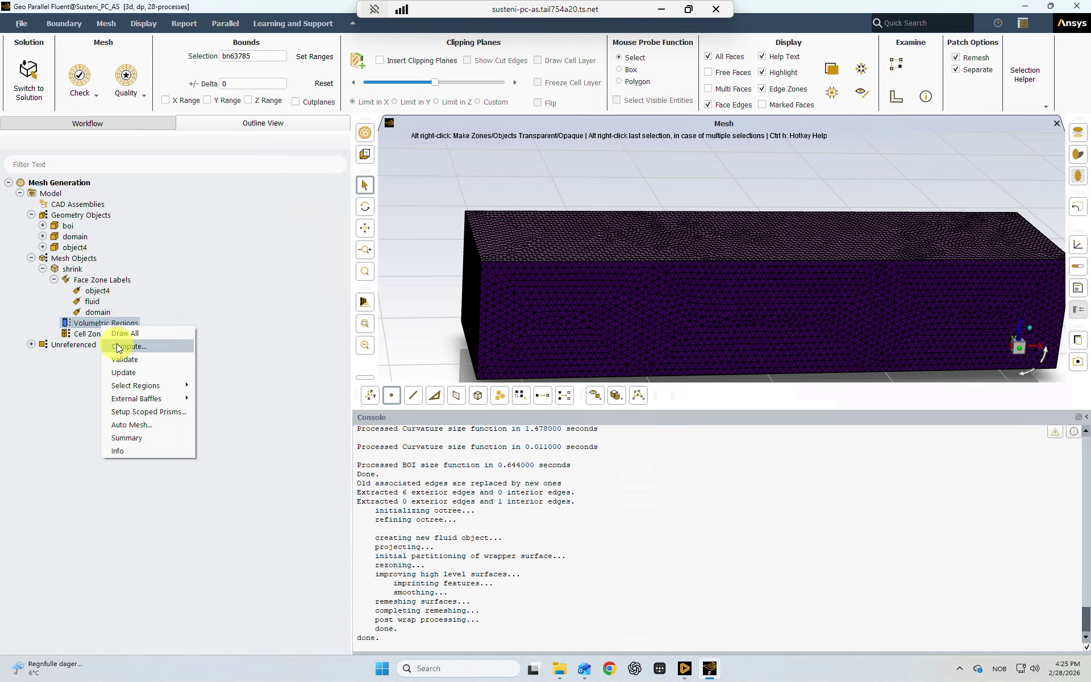
click(117, 345)
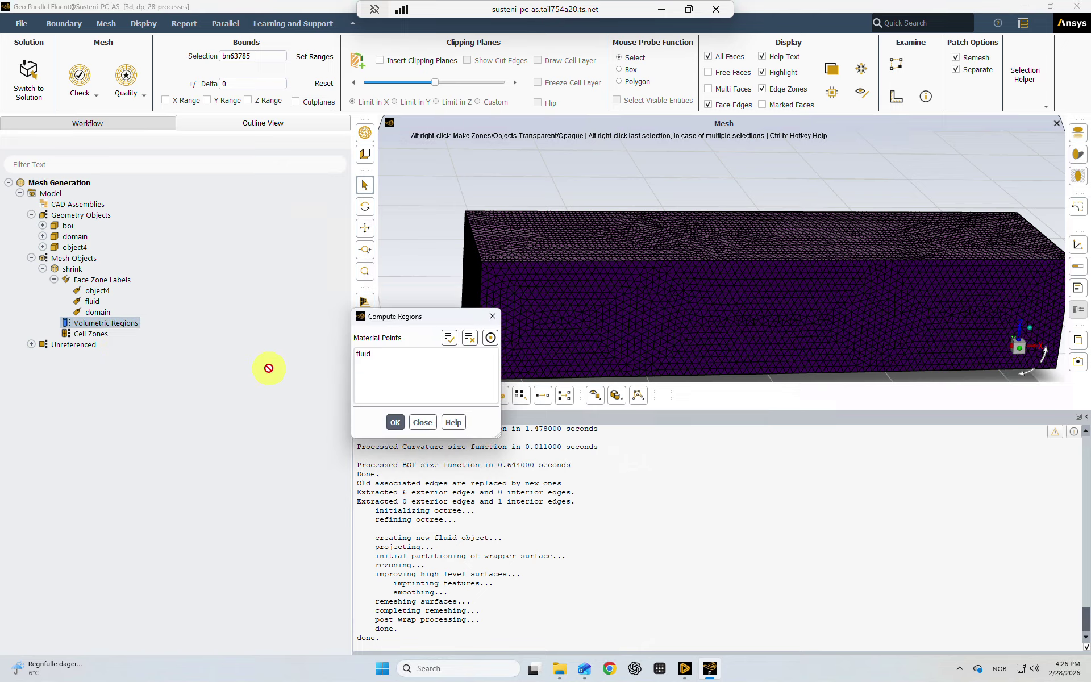
click(363, 354)
click(396, 423)
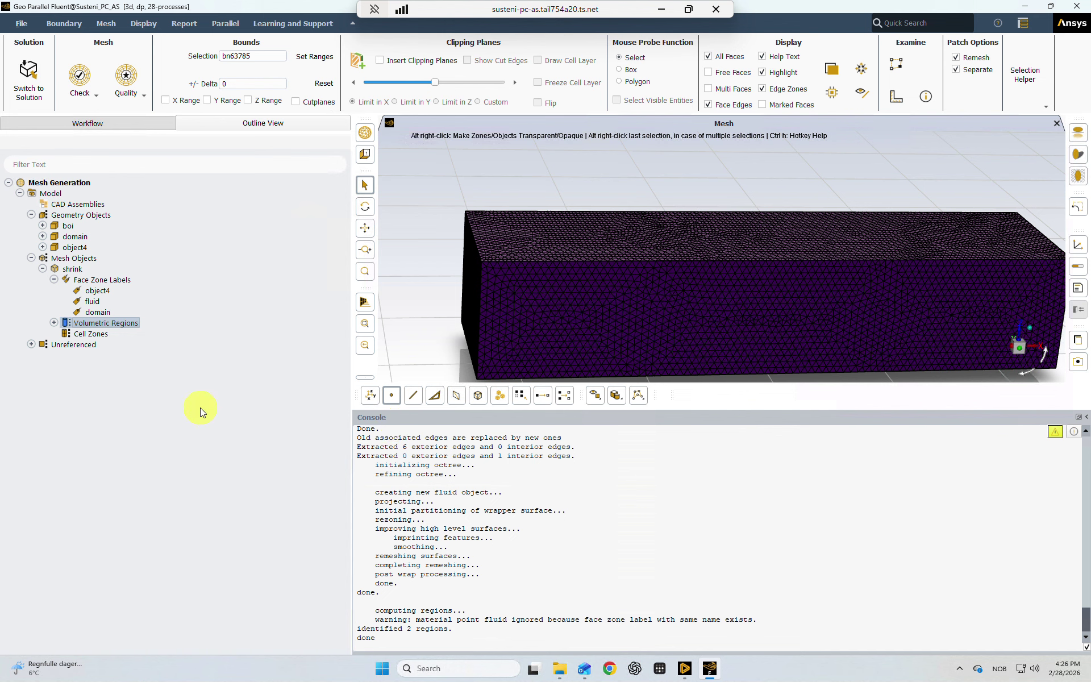
click(54, 322)
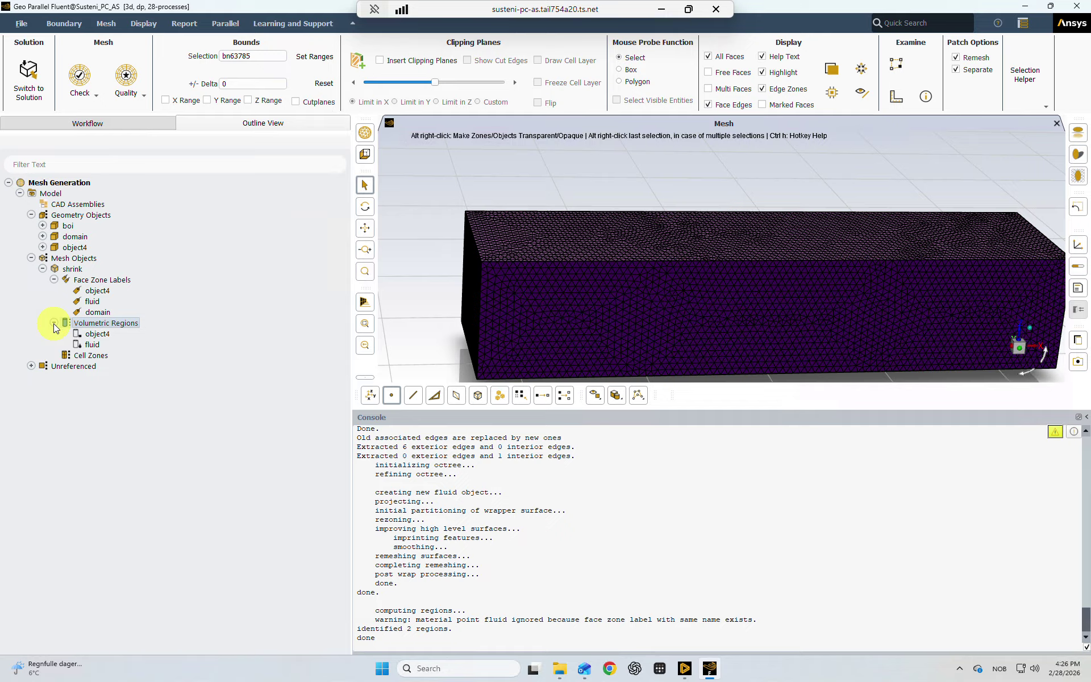
- Check the type of the fluid volumetric region and change the object4 region's type to Dead
click(91, 346)
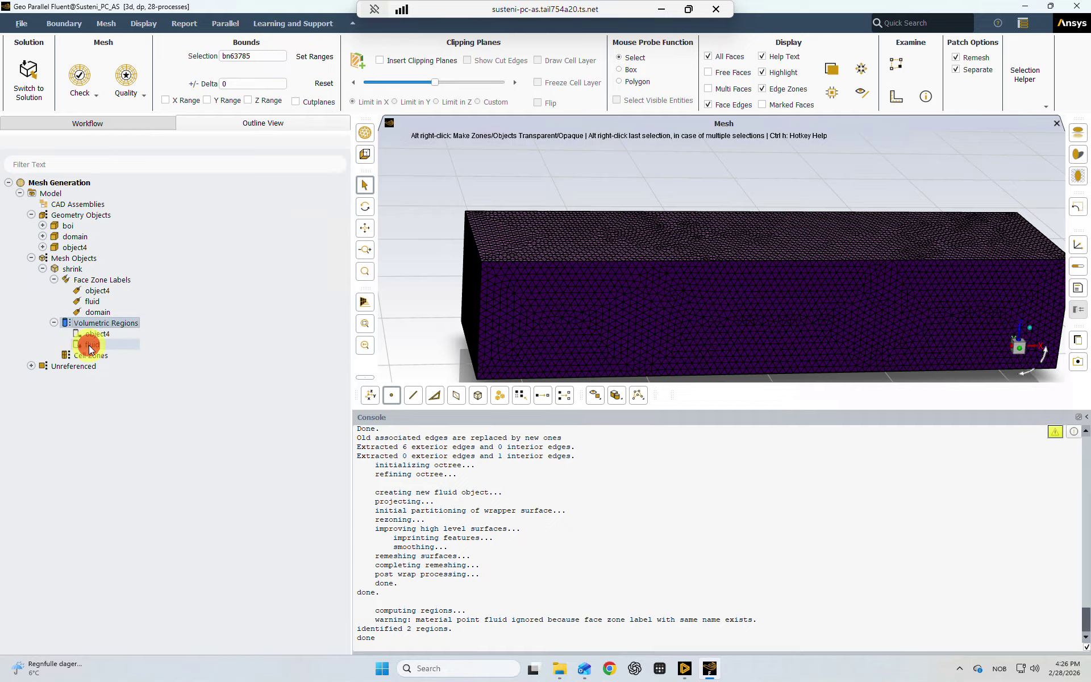
right_click(91, 347)
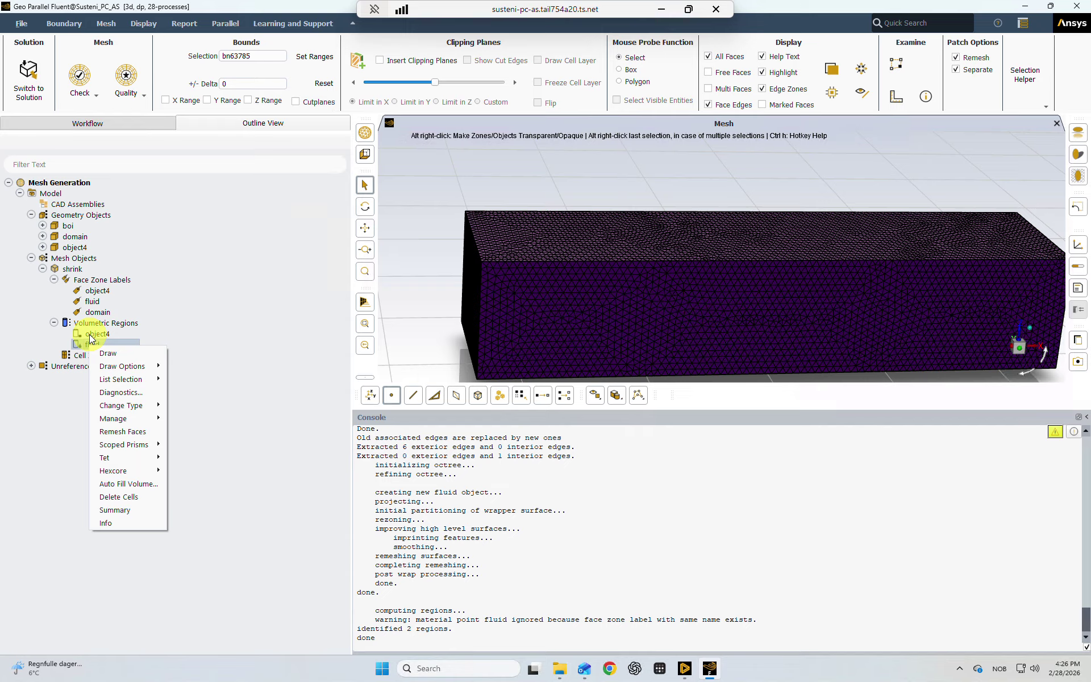
mouse_move(122, 406)
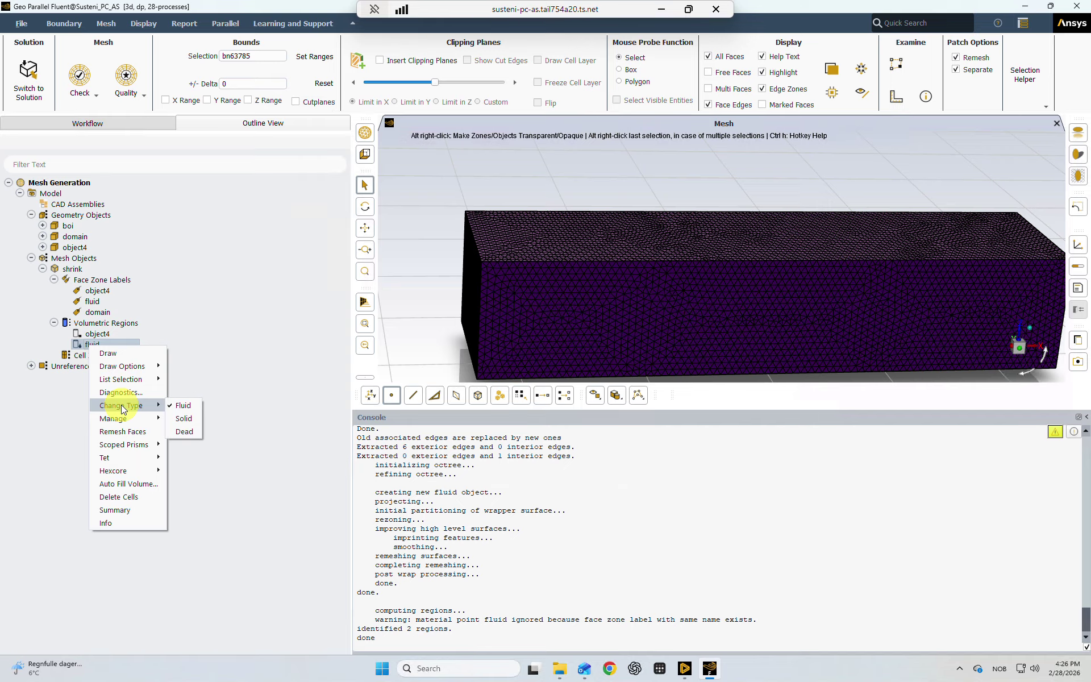
click(236, 370)
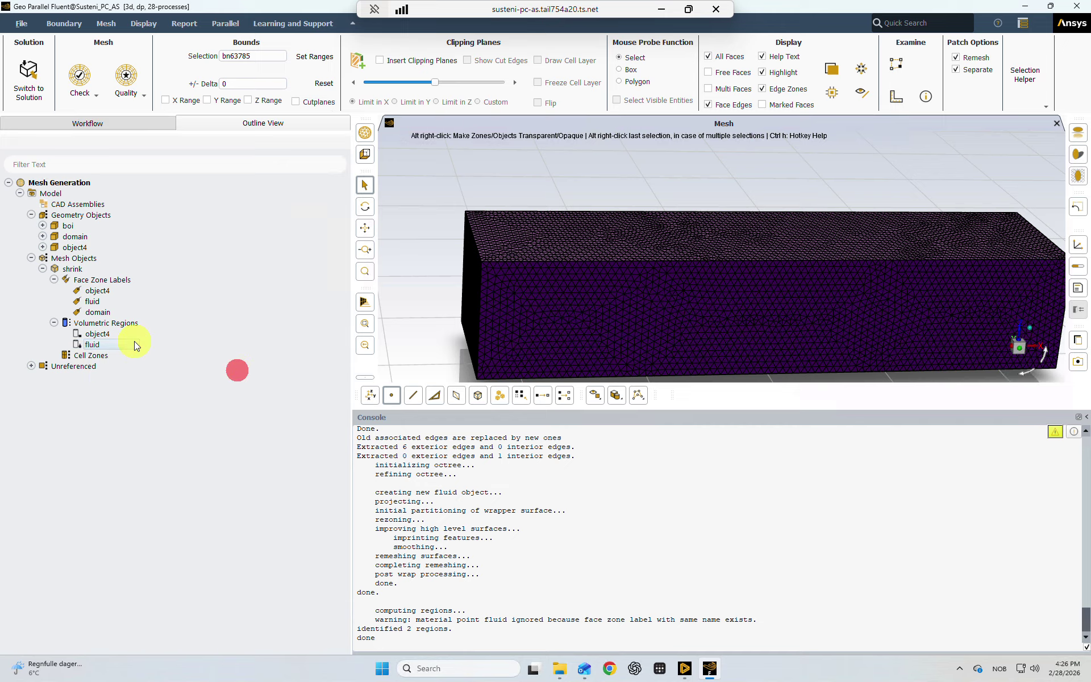
click(113, 336)
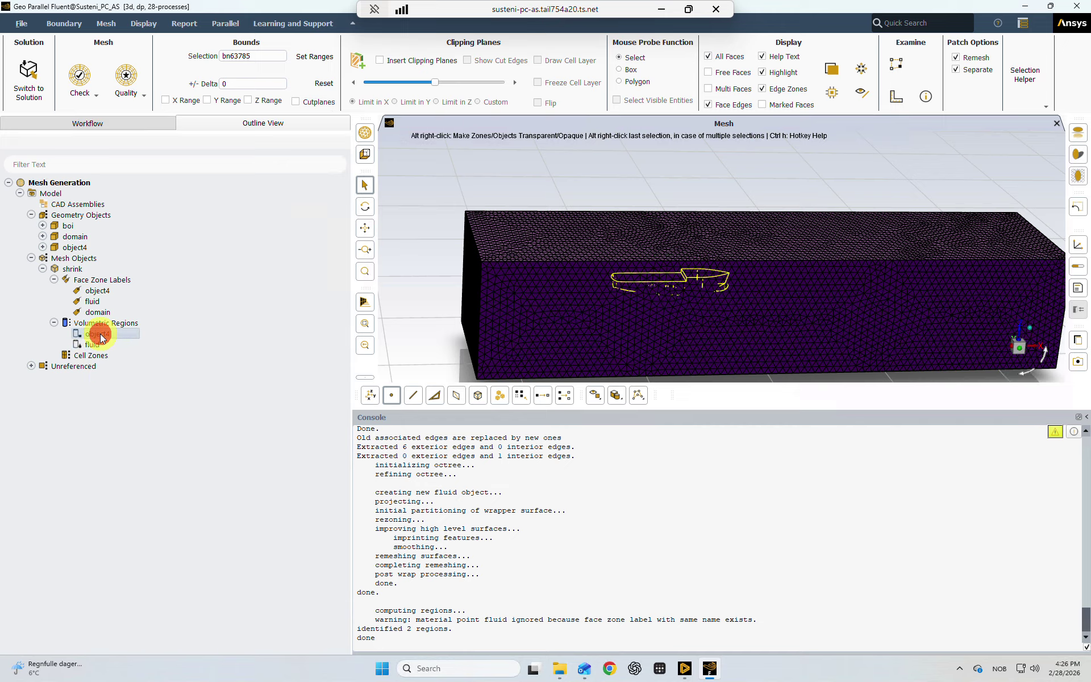
right_click(103, 335)
mouse_move(130, 421)
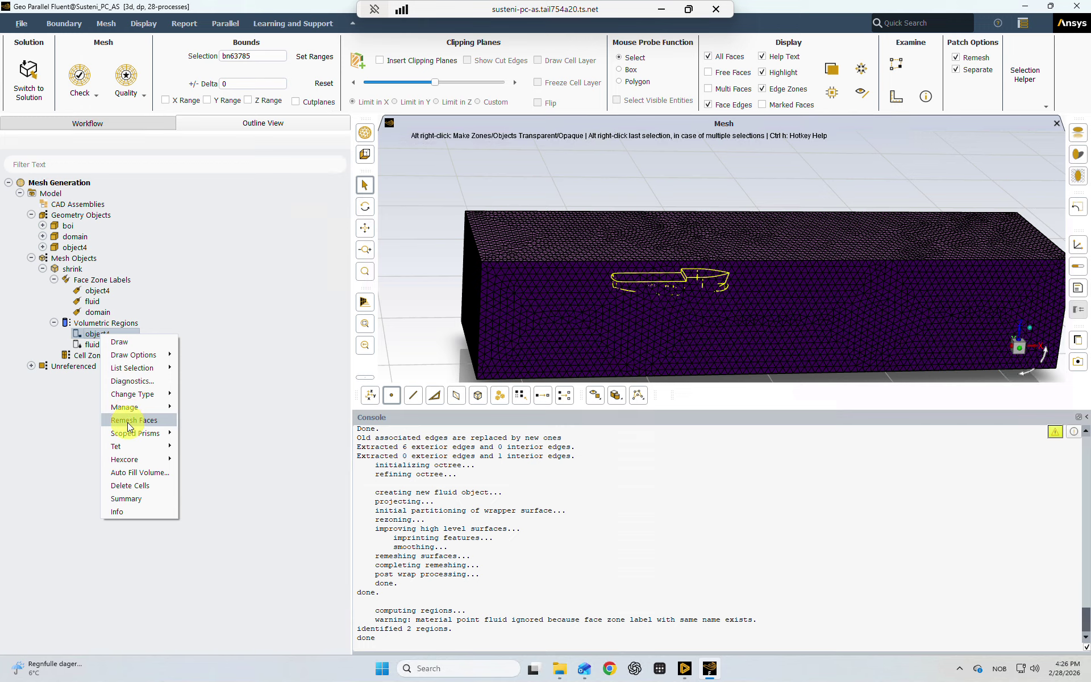
mouse_move(130, 451)
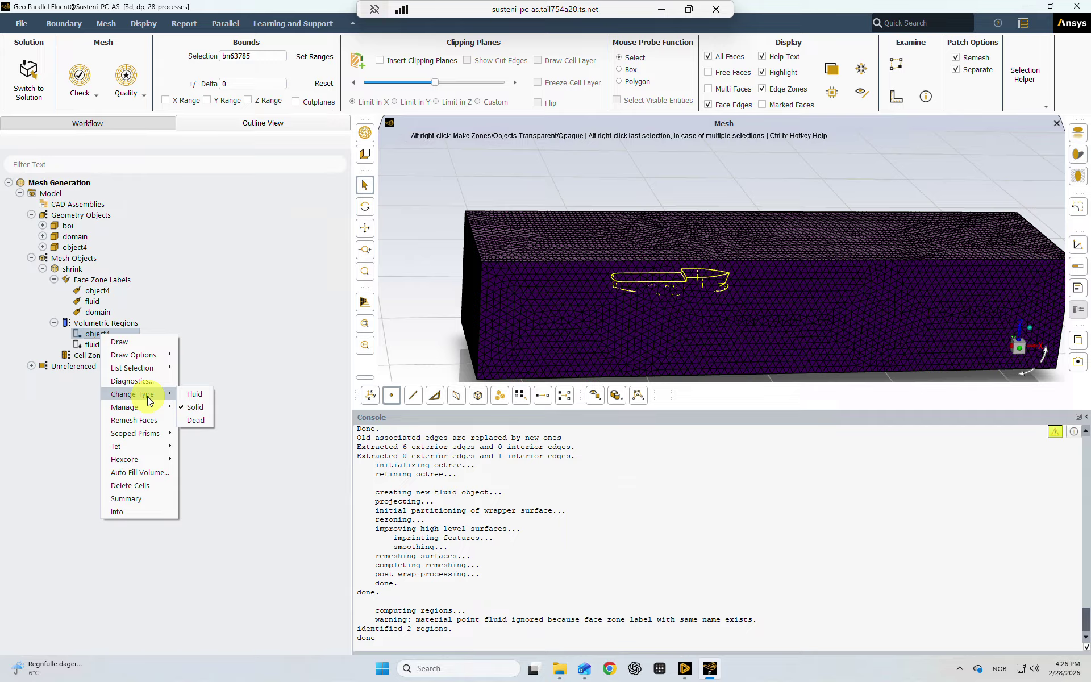
click(193, 419)
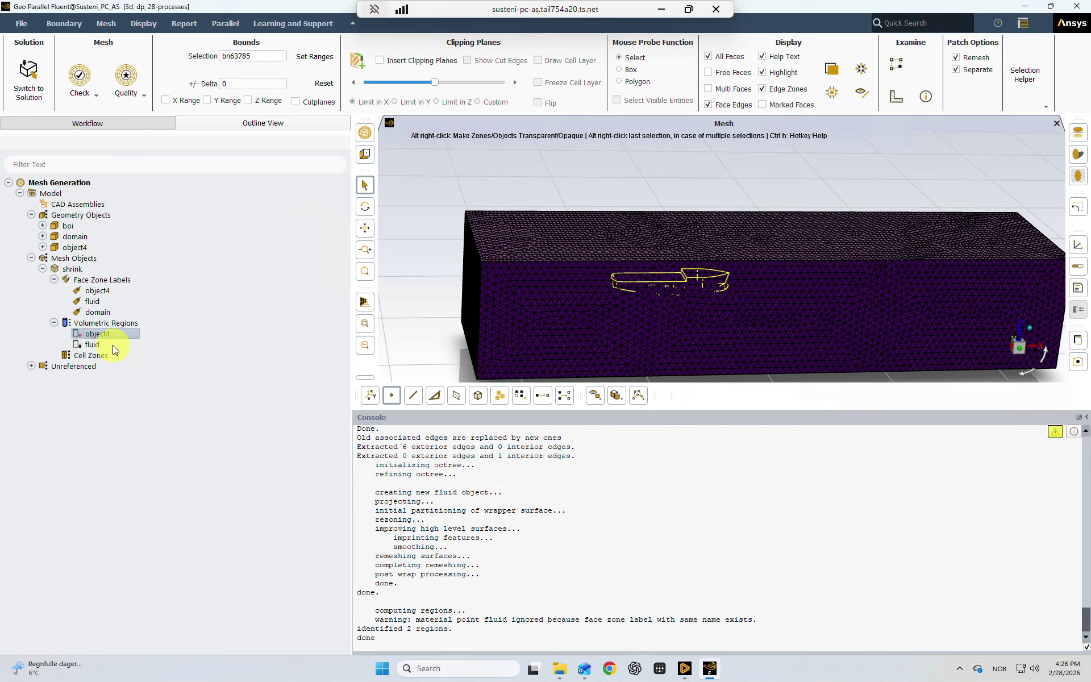
- In Auto Mesh for the cell zones, grow scoped prisms by creating control-1: aspect-ratio offset 10, 5 layers, rate 1.2, on only-walls of fluid-regions
right_click(109, 322)
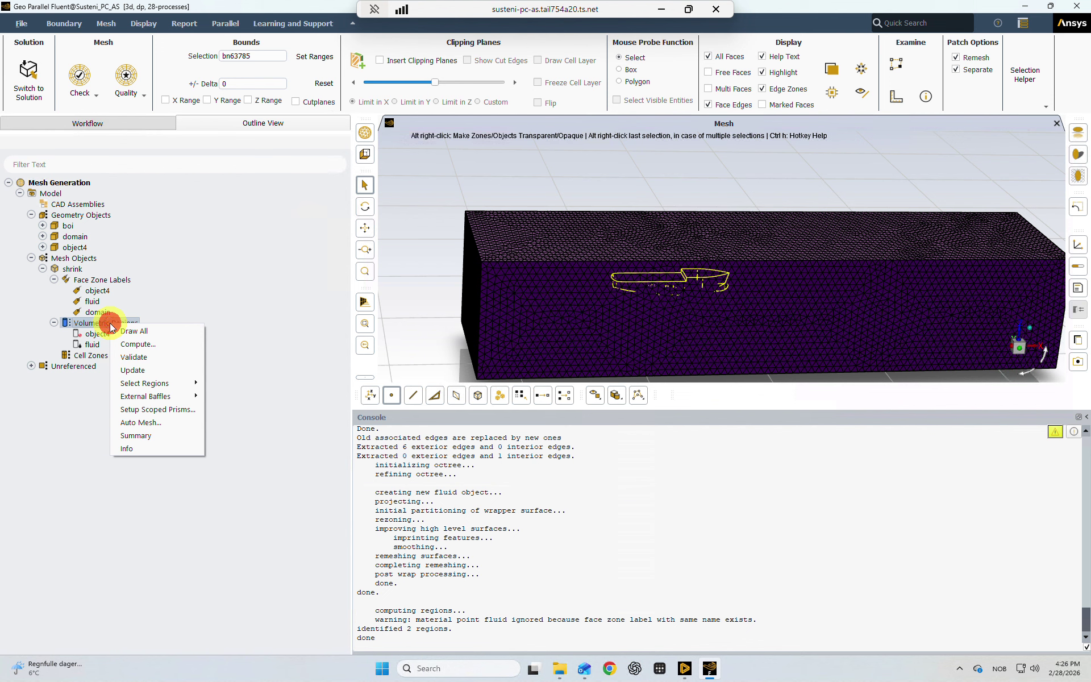
click(84, 353)
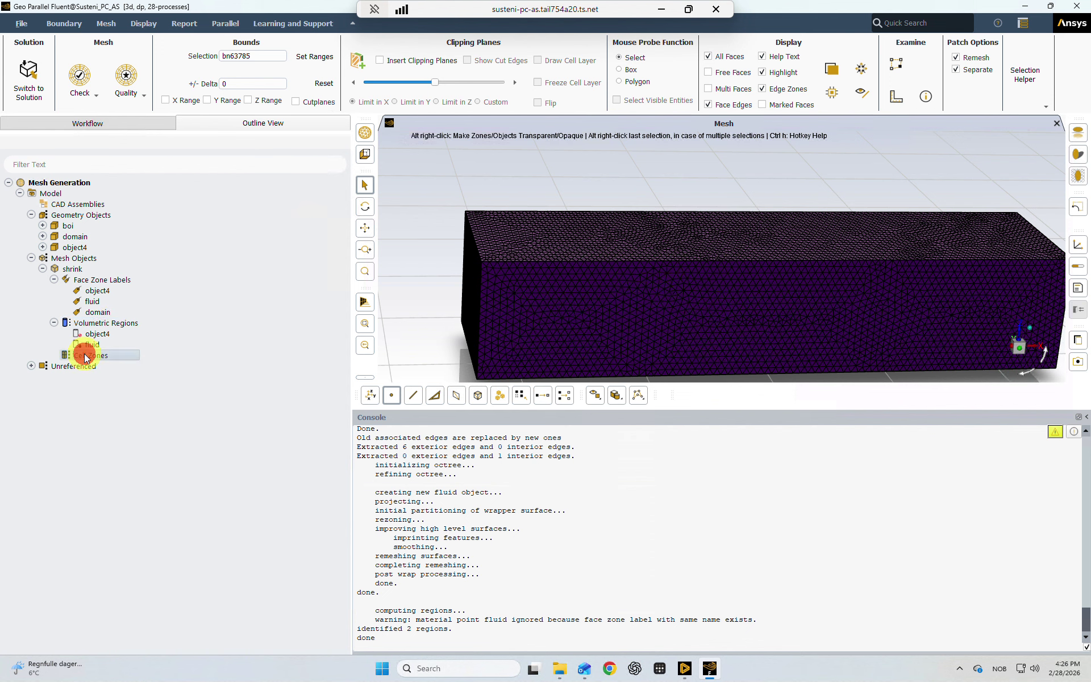
right_click(86, 357)
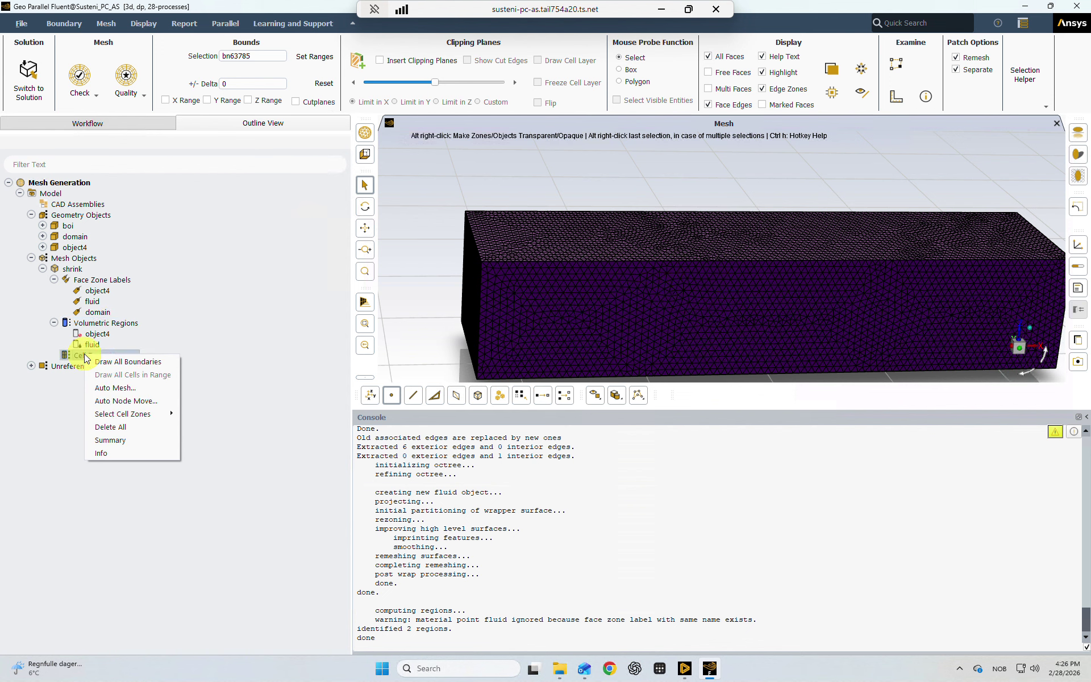
click(107, 387)
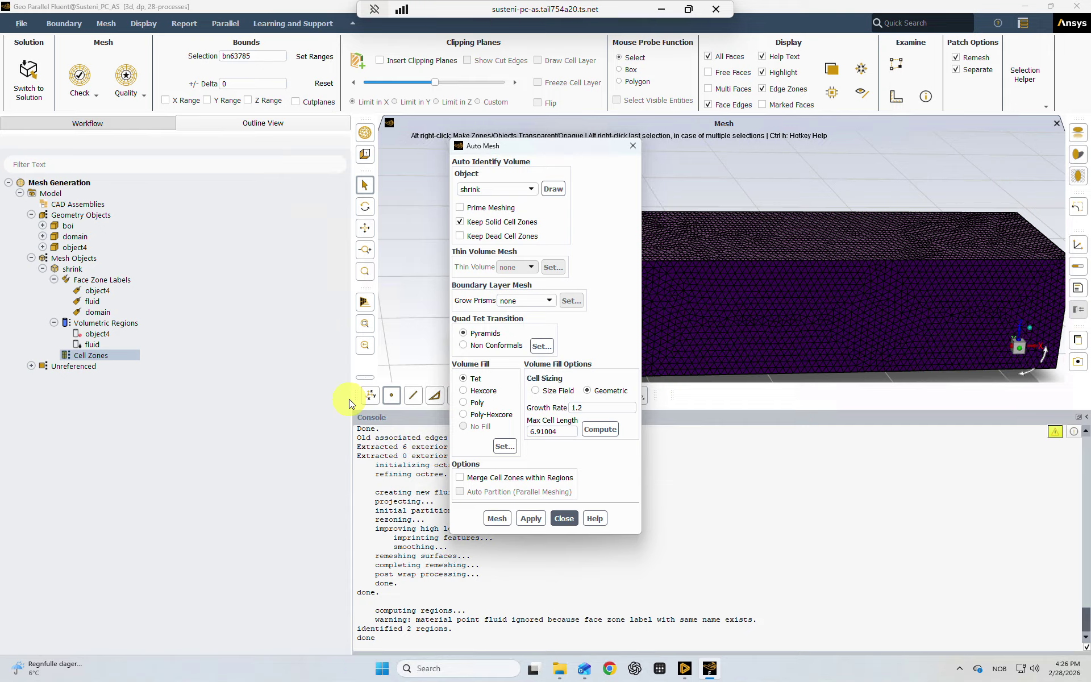
click(518, 301)
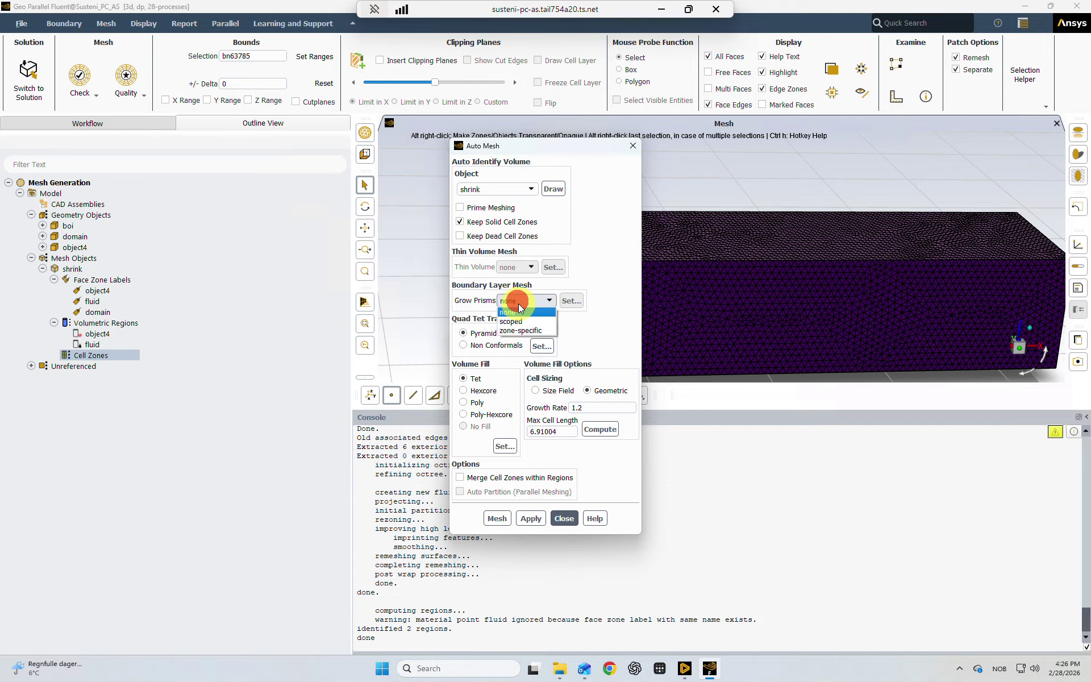
click(514, 322)
click(570, 300)
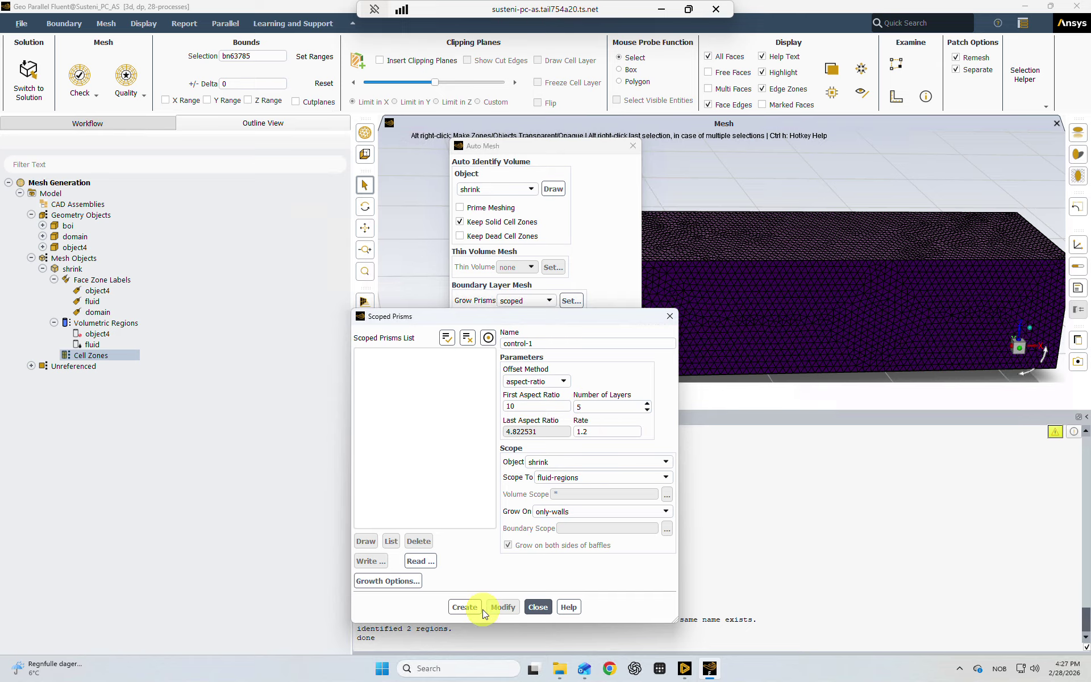
click(463, 607)
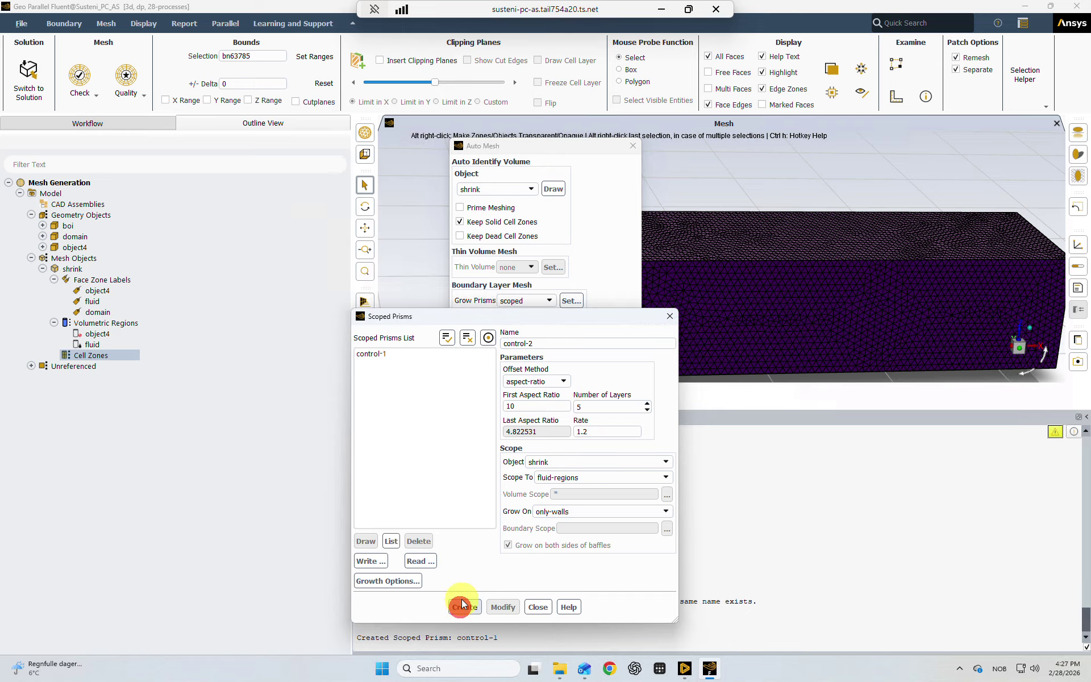
click(670, 317)
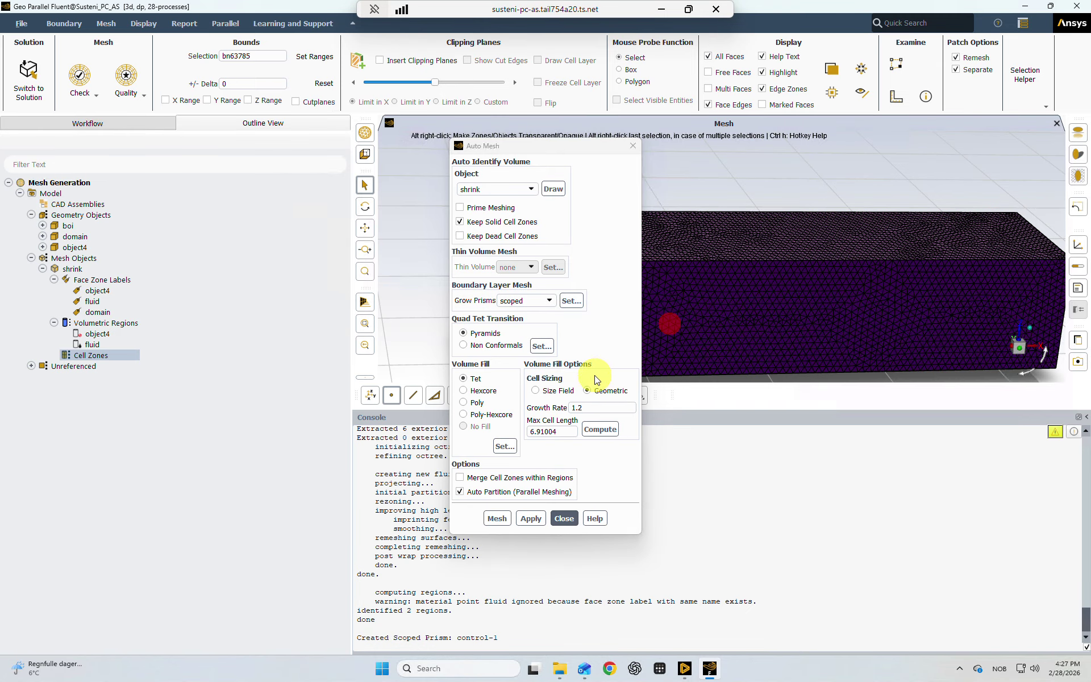
- Generate the shrink object's volume mesh with Poly-Hexcore fill, without keeping solid cell zones, and proceed with parallel meshing
click(471, 417)
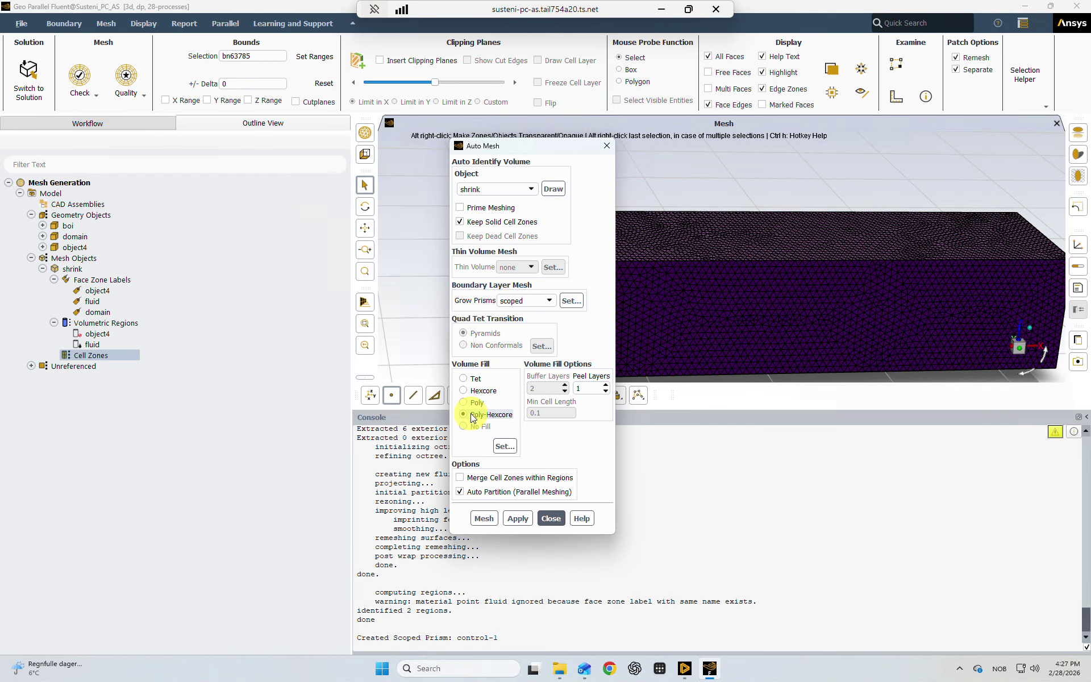
click(485, 228)
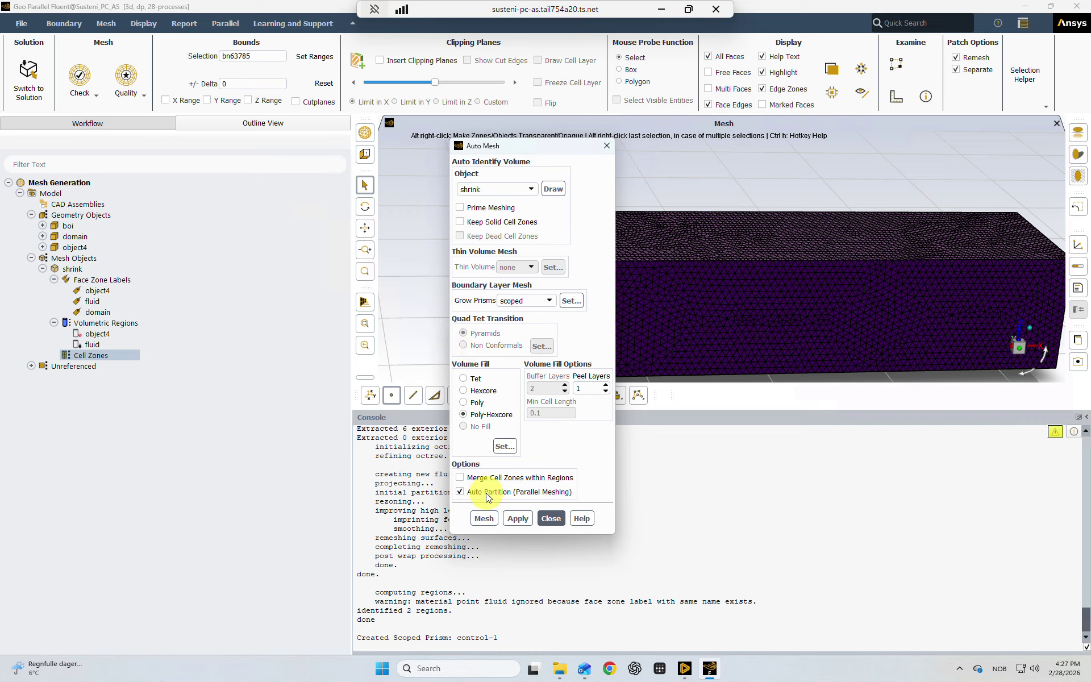
click(487, 520)
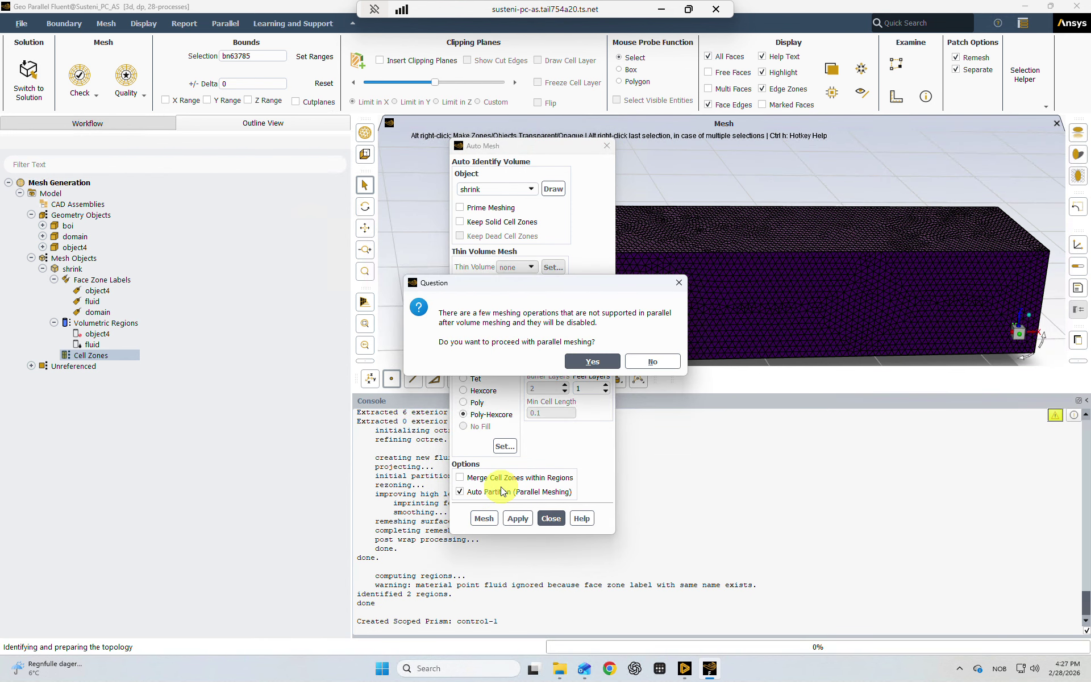
click(576, 359)
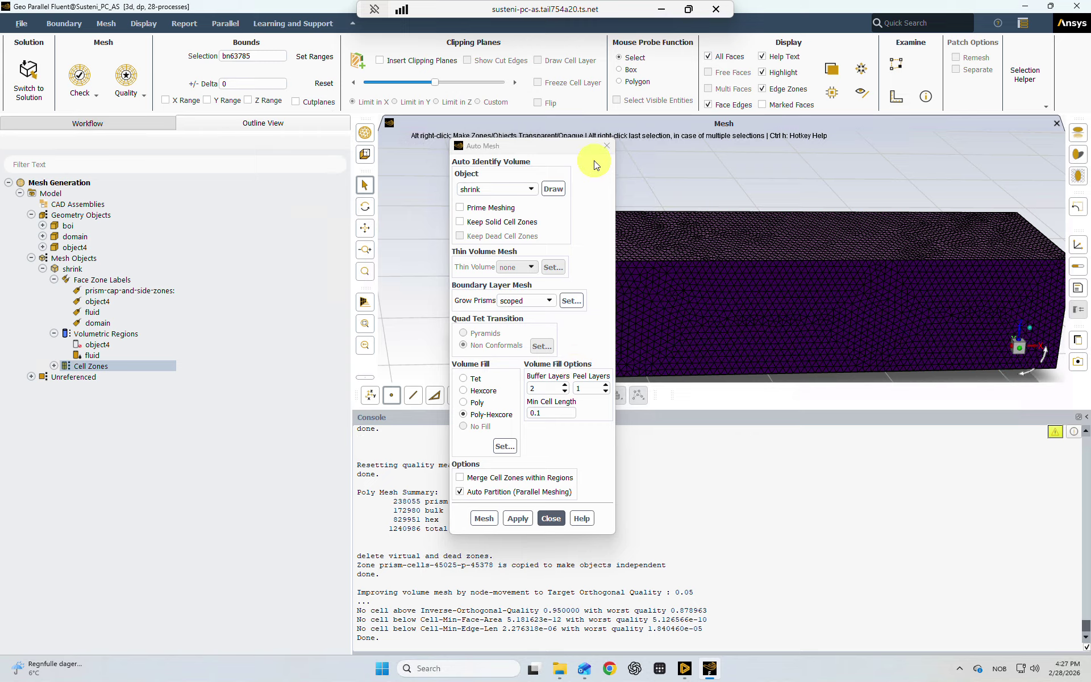
click(606, 148)
- Insert a flipped clipping plane limited in Y, move it into the domain, and draw the cell layer on it
click(380, 60)
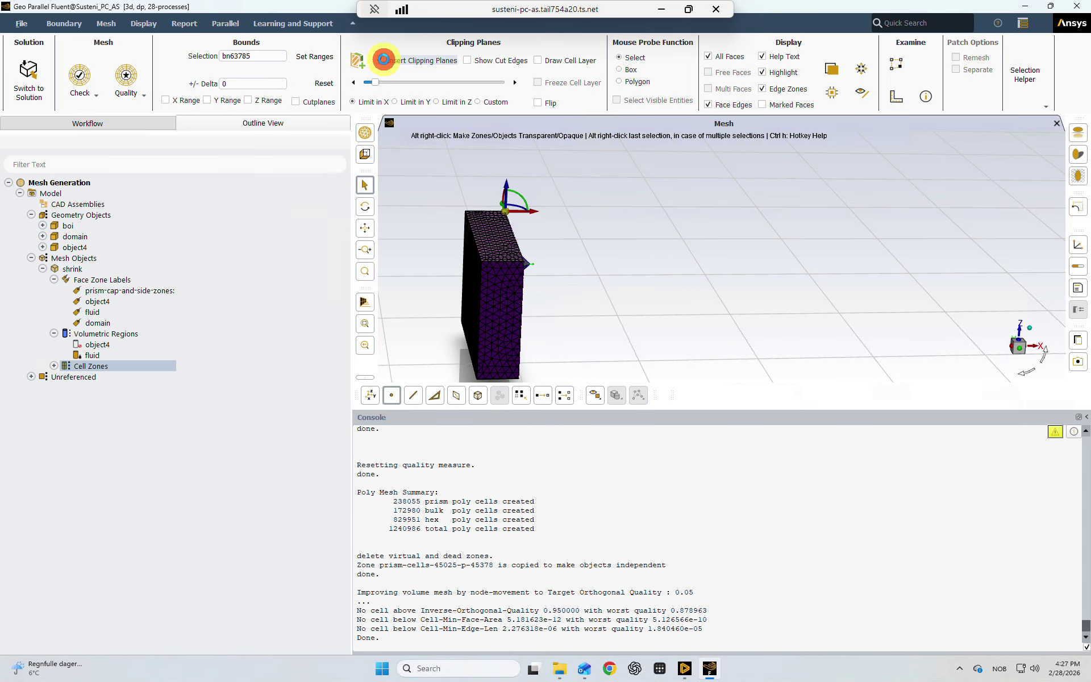
click(417, 102)
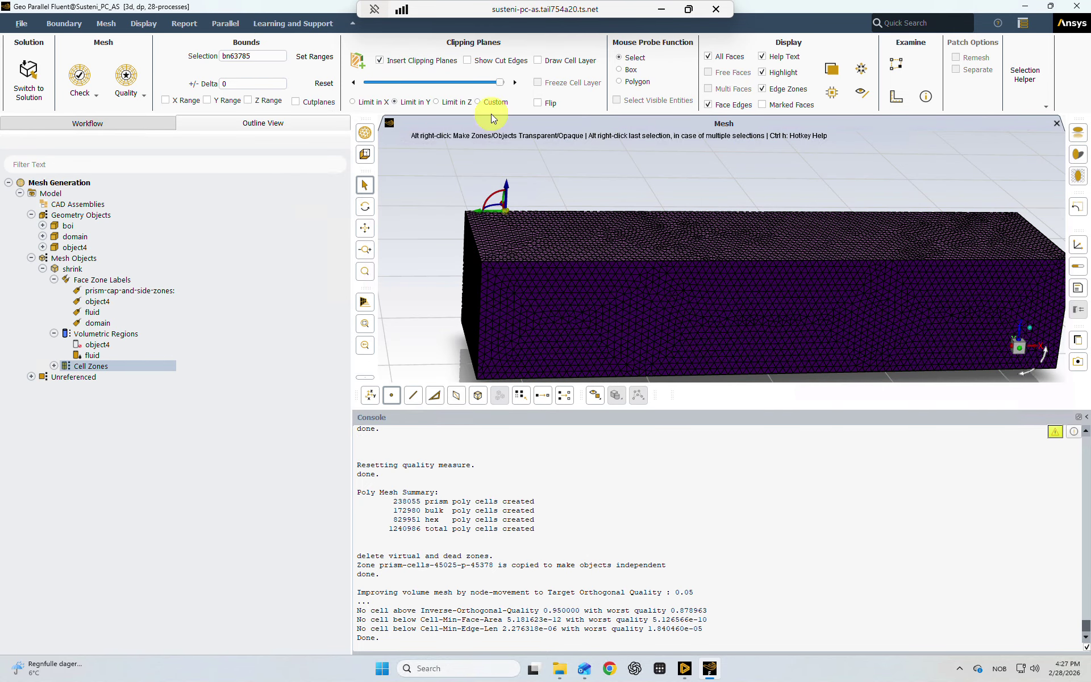
click(541, 105)
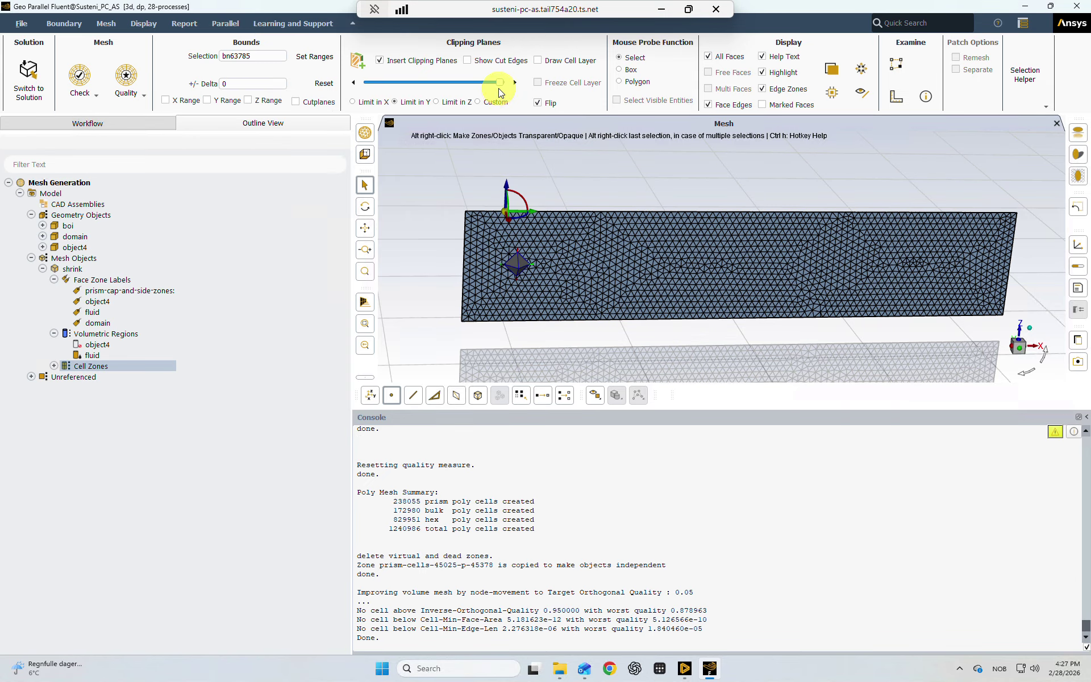
drag(500, 83, 452, 83)
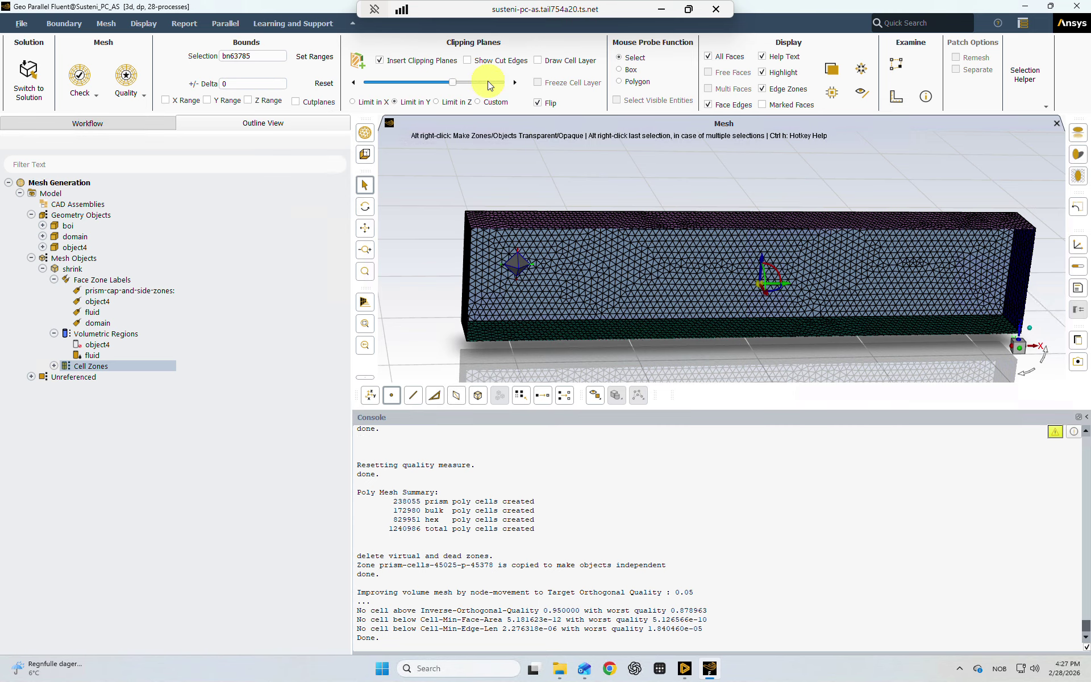
click(544, 67)
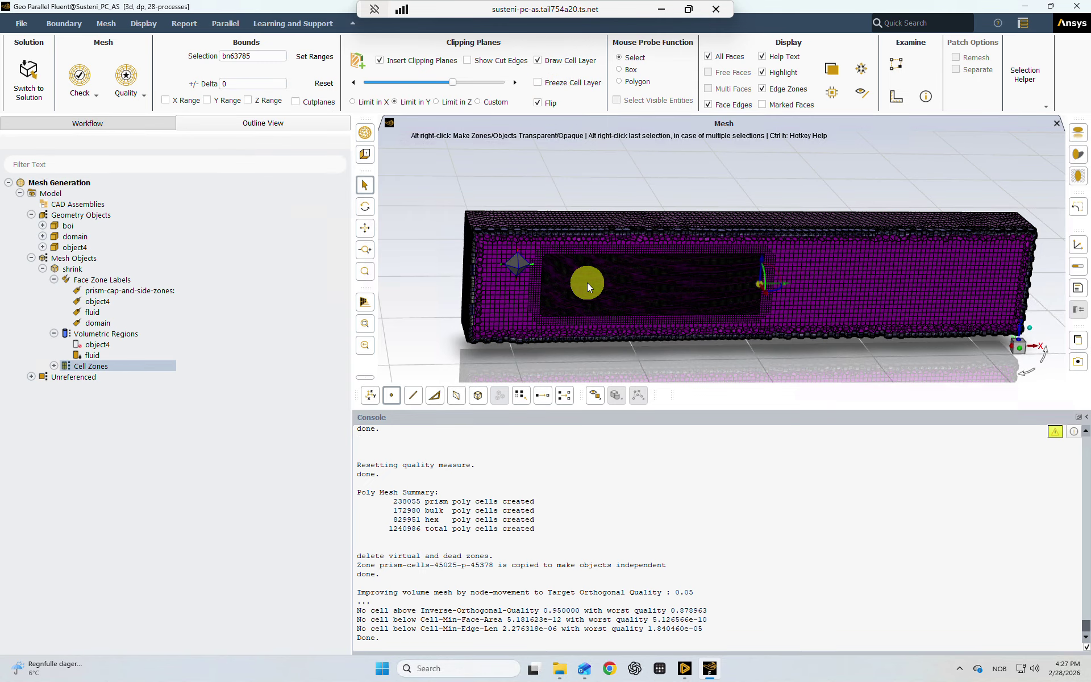
- Shift the Y clipping plane to cut through the hull and examine the prism layers and refinement cells around it
scroll(587, 282, up, 3)
scroll(588, 281, up, 4)
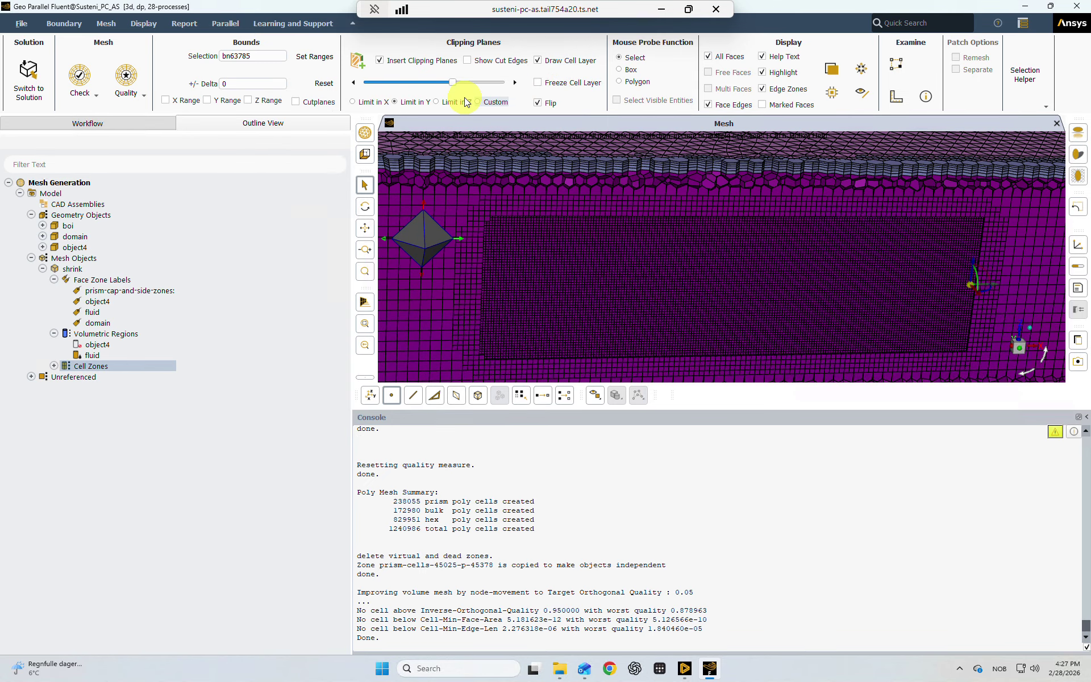
click(452, 83)
drag(453, 83, 435, 83)
scroll(725, 288, up, 5)
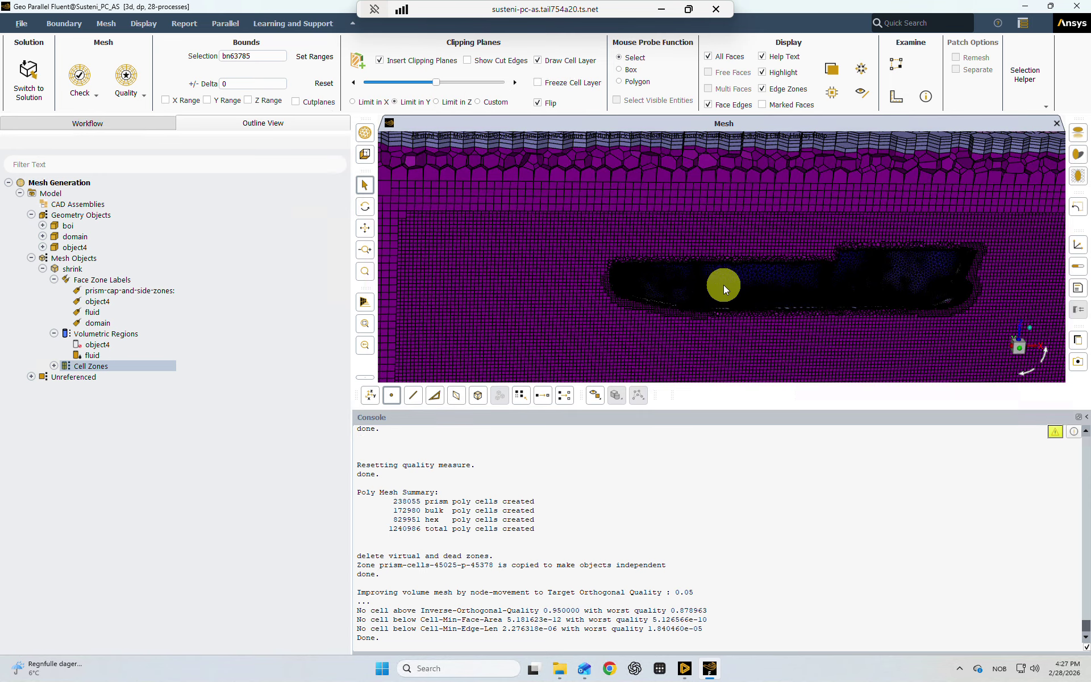
scroll(725, 288, up, 4)
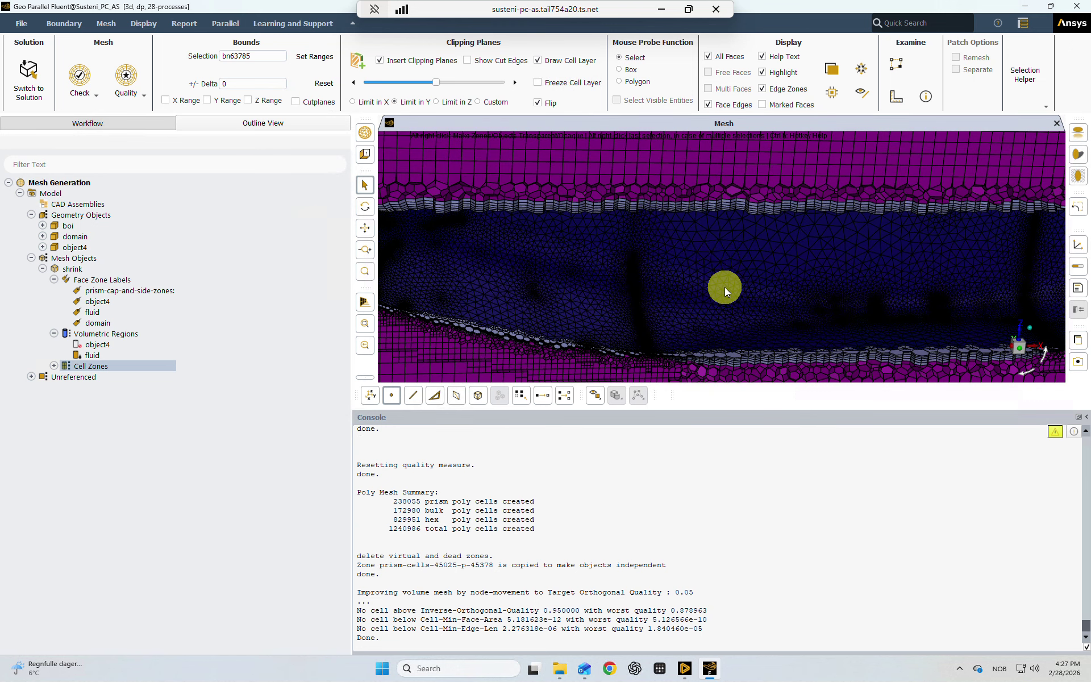
scroll(724, 288, up, 6)
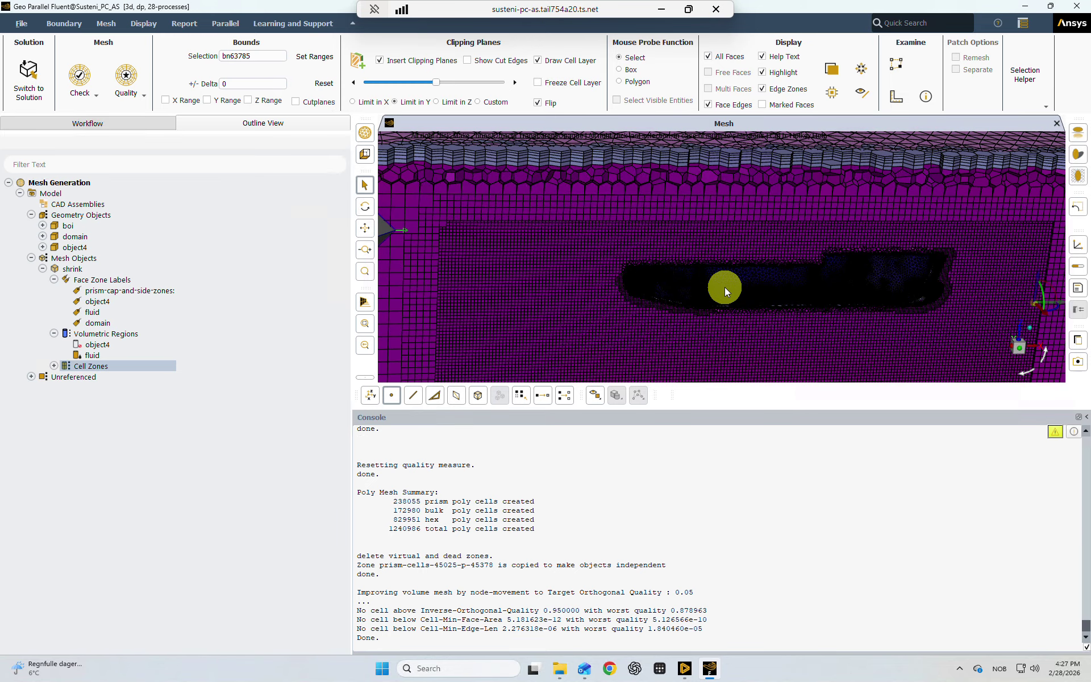
scroll(724, 288, down, 4)
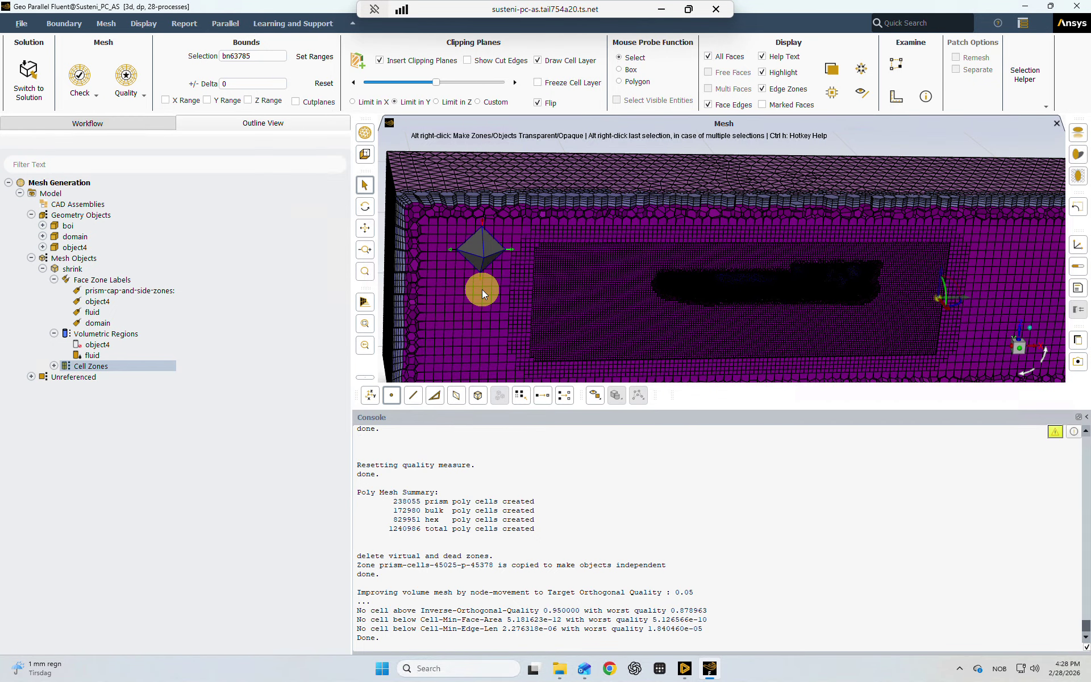
- Switch the finished volume mesh from meshing to solution mode, accepting the mesh validity question
drag(649, 272, 675, 268)
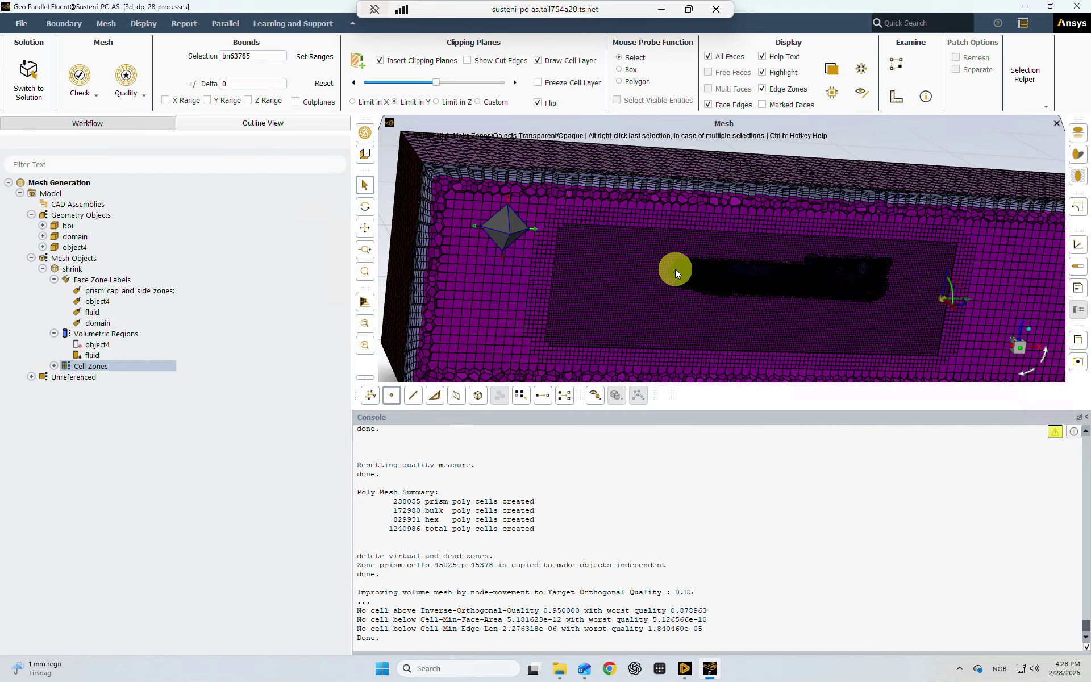
click(28, 91)
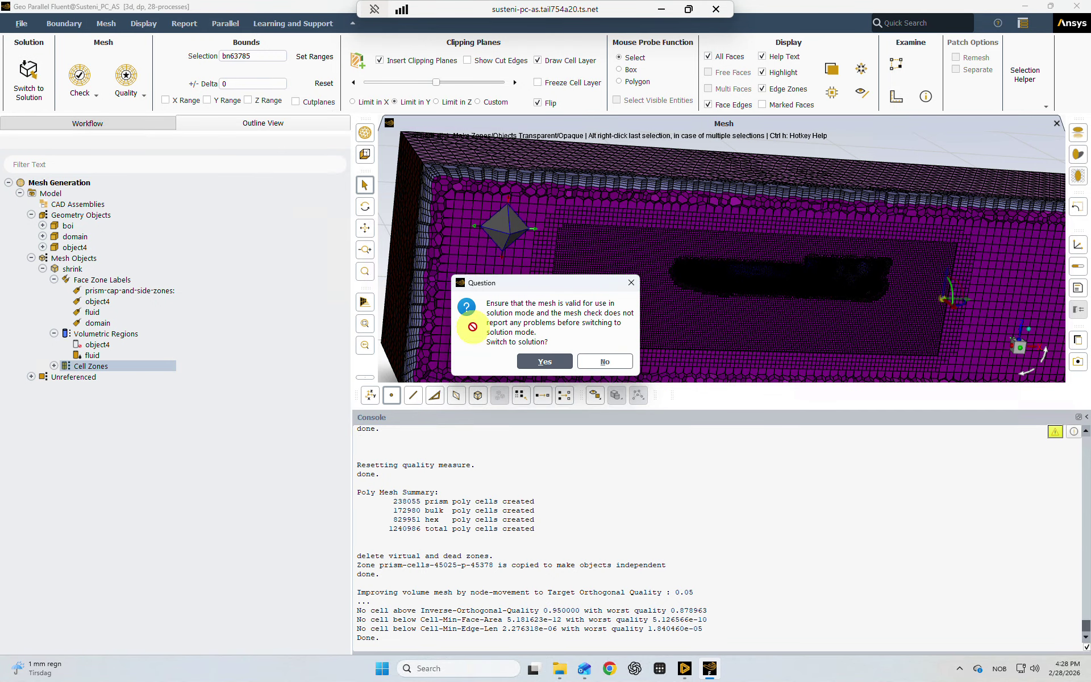
click(547, 360)
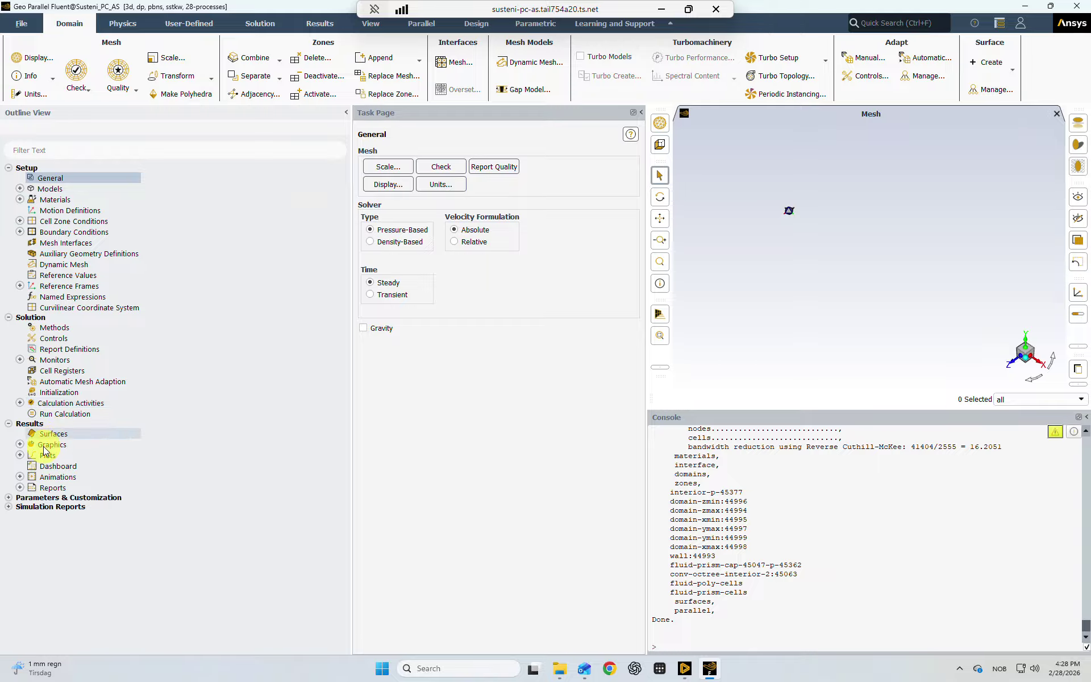
- Create a mesh graphics object on the default domain and wall surfaces, showing both faces and all edges
click(20, 445)
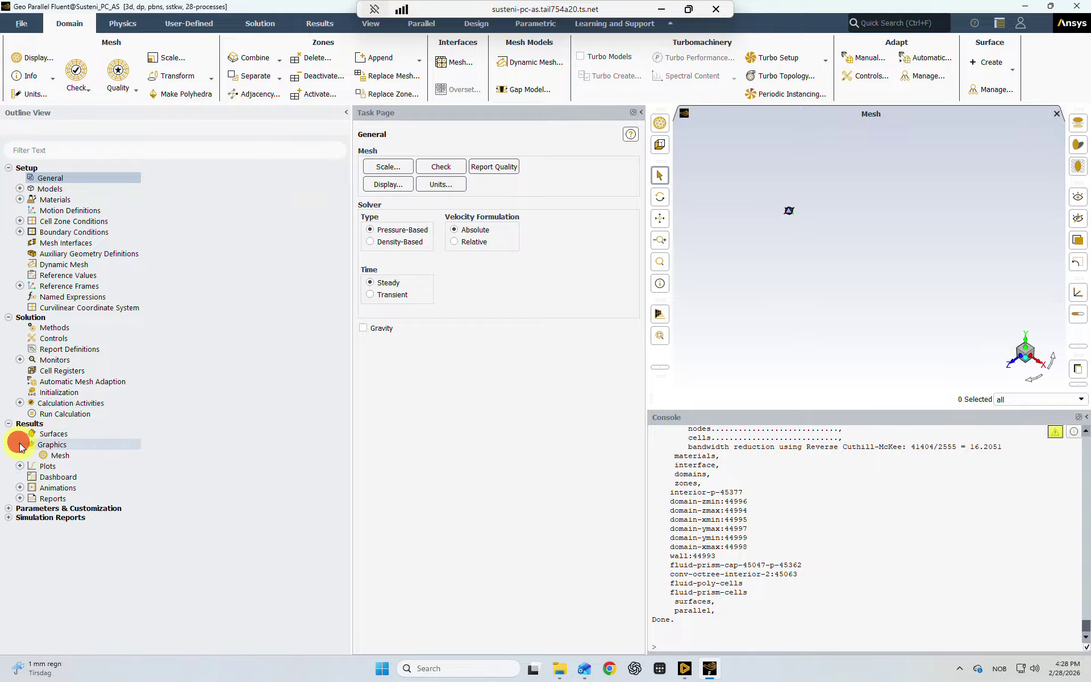
click(55, 455)
double_click(55, 455)
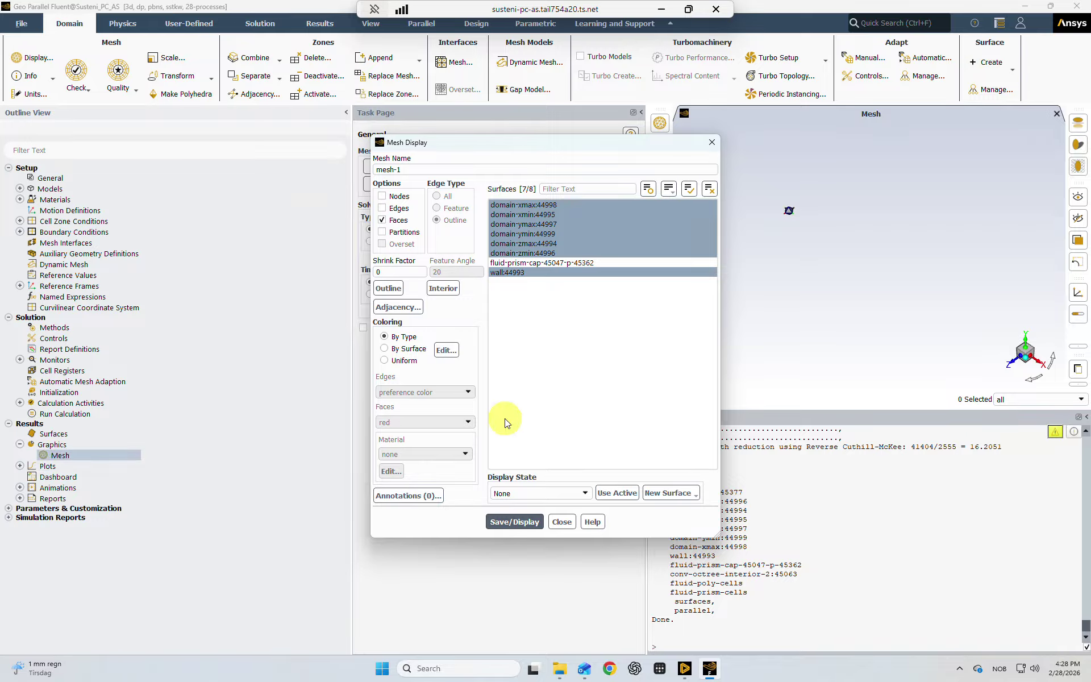
click(515, 523)
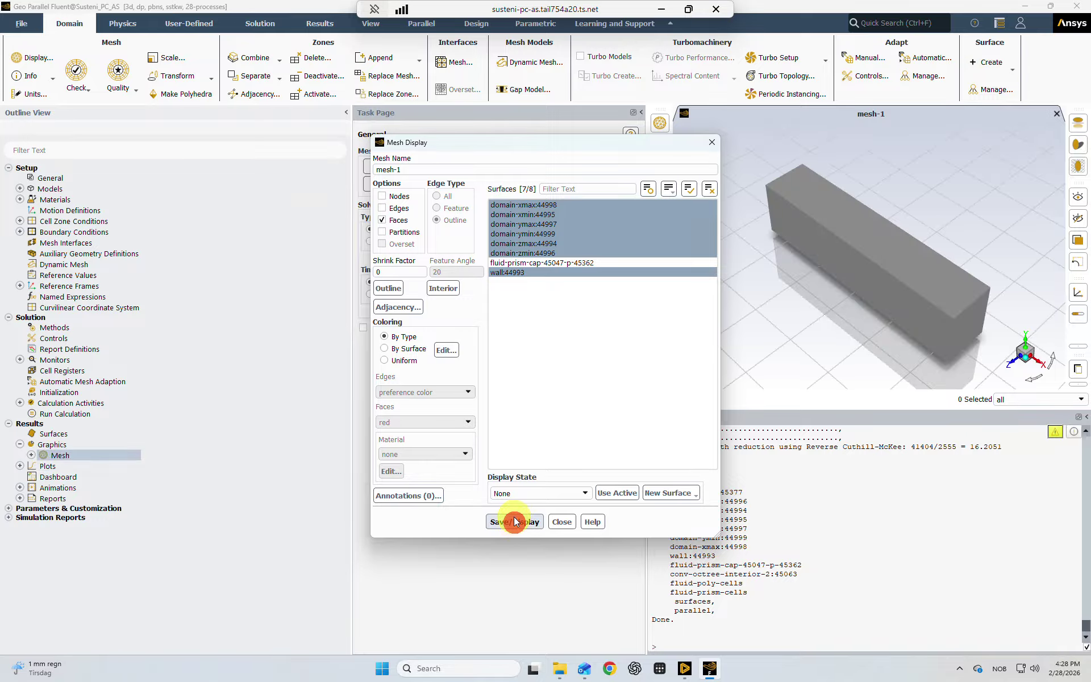
click(397, 209)
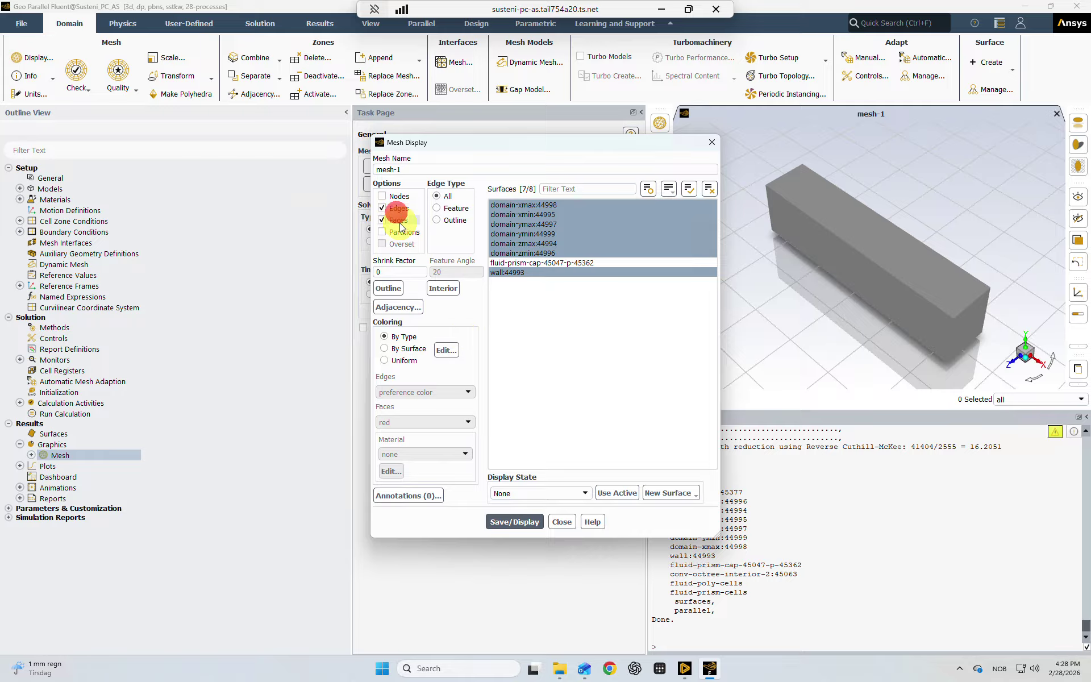
click(507, 527)
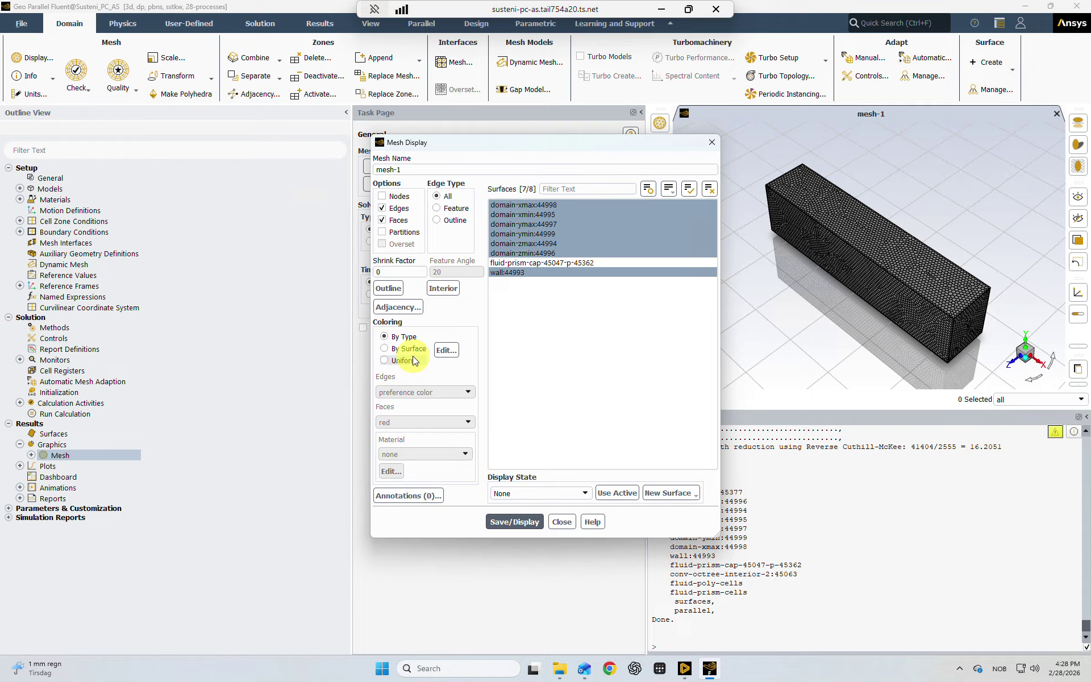
click(561, 522)
- Create an XY plane surface through the domain at Z = -3.433e-05 m
right_click(57, 434)
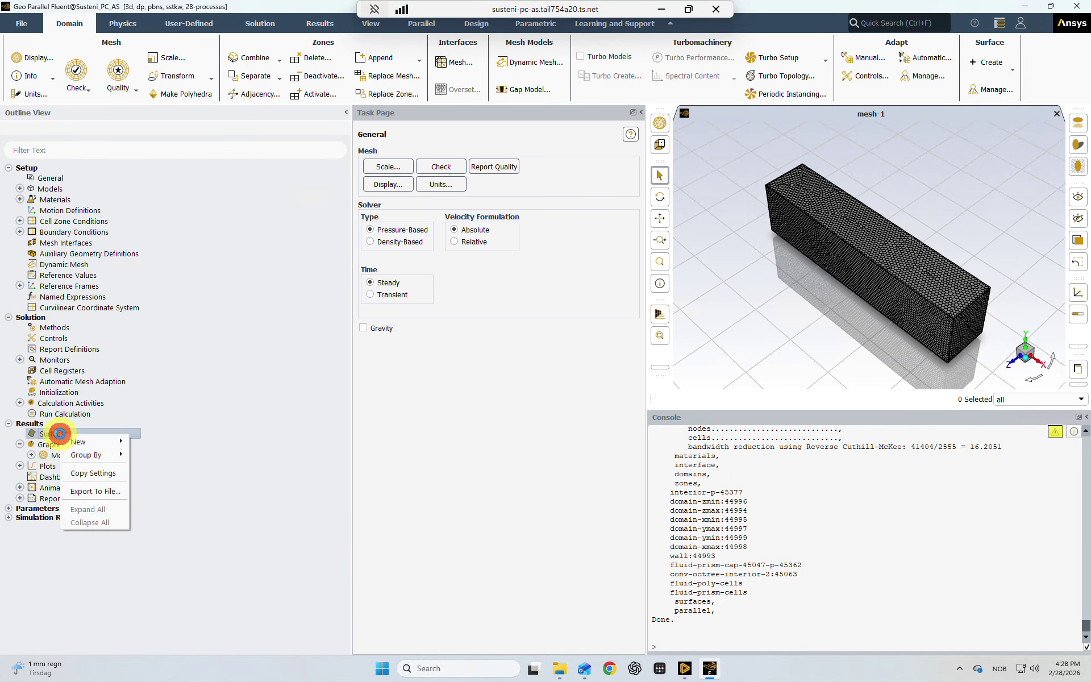
click(149, 442)
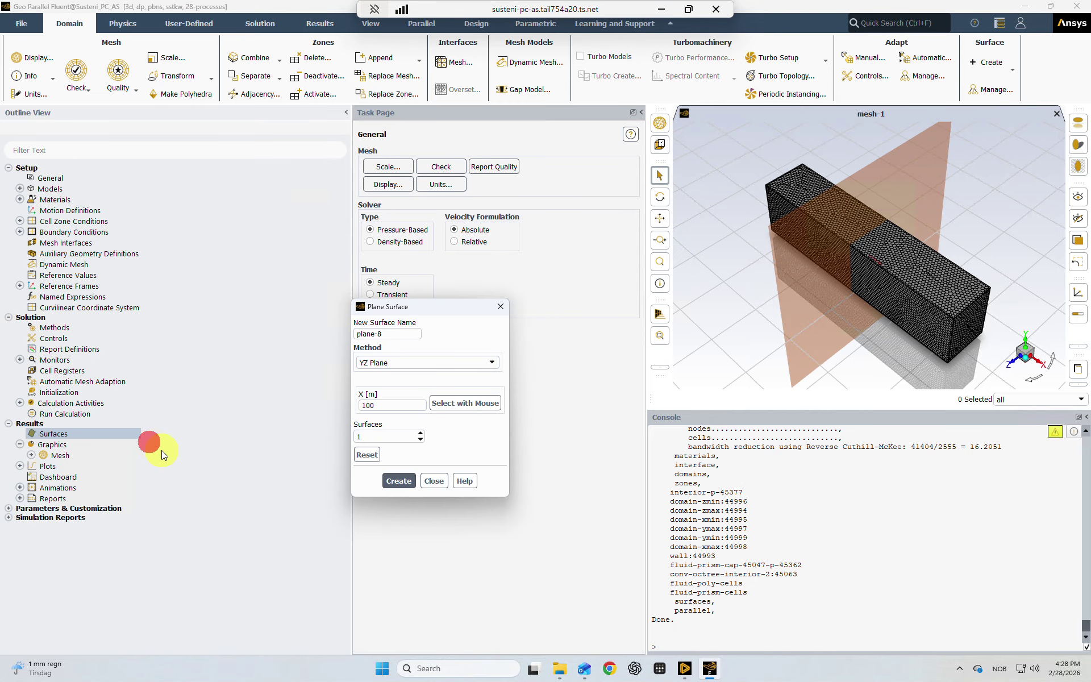
click(378, 362)
click(378, 392)
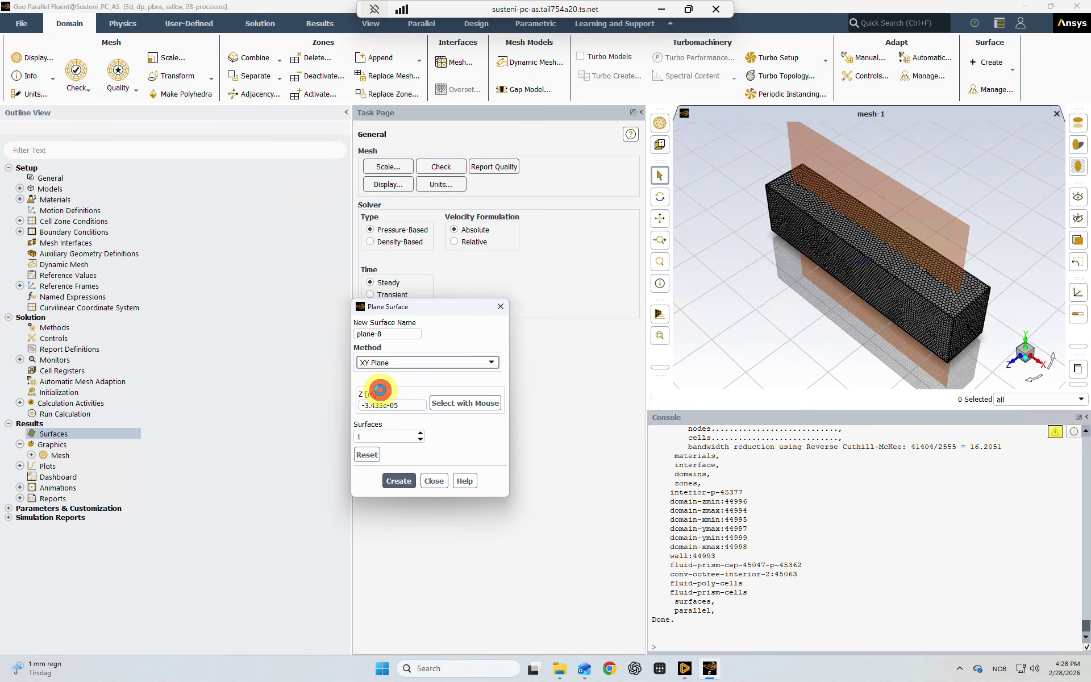
click(407, 482)
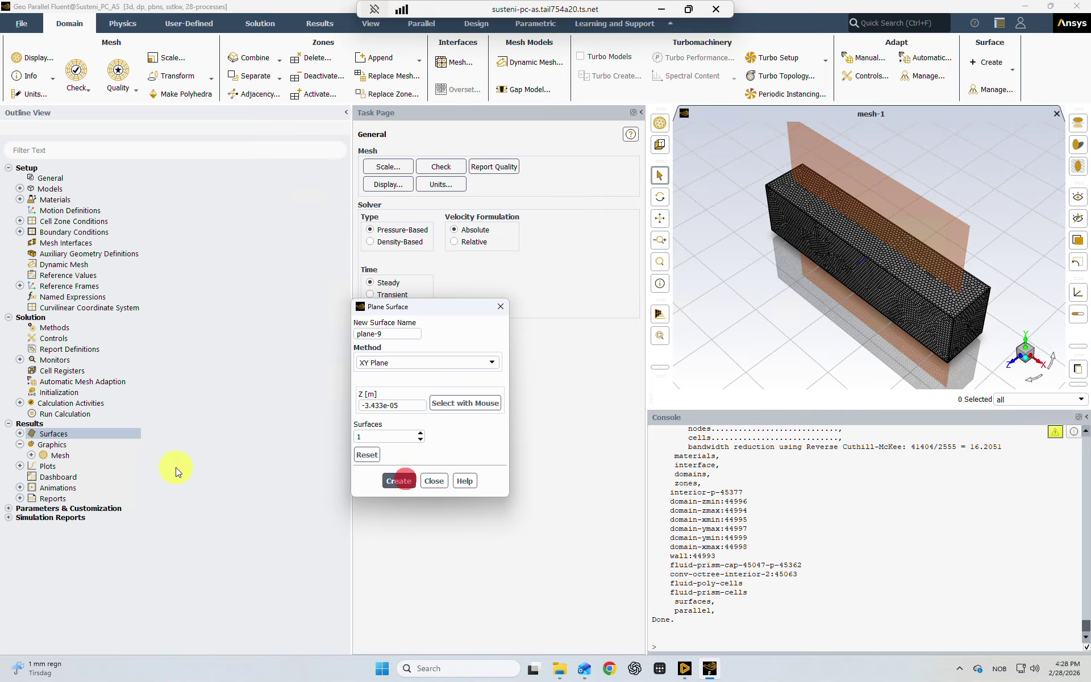
- Create a second mesh graphics object showing only the new XY plane, with uniform coloring and black edges
click(31, 454)
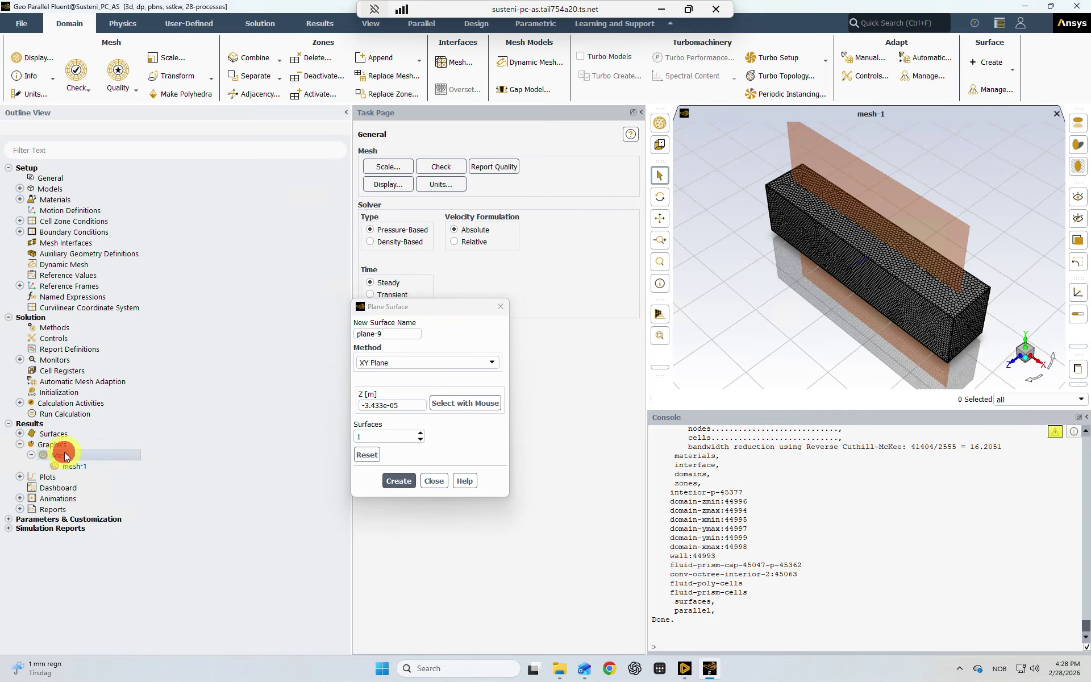
double_click(60, 454)
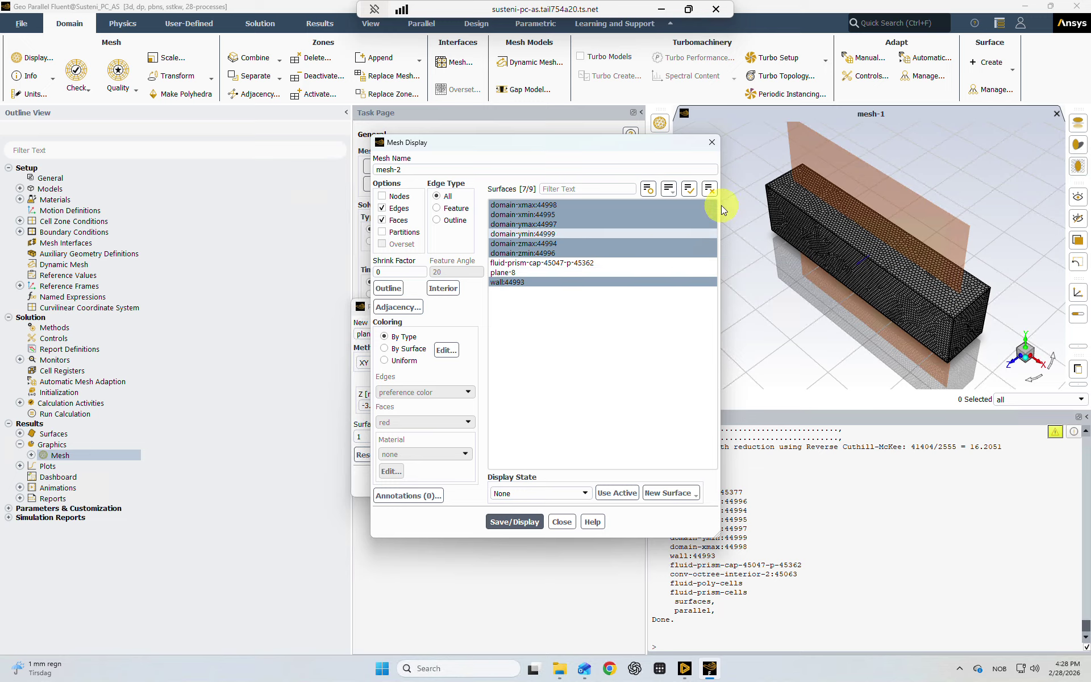
click(709, 189)
click(515, 272)
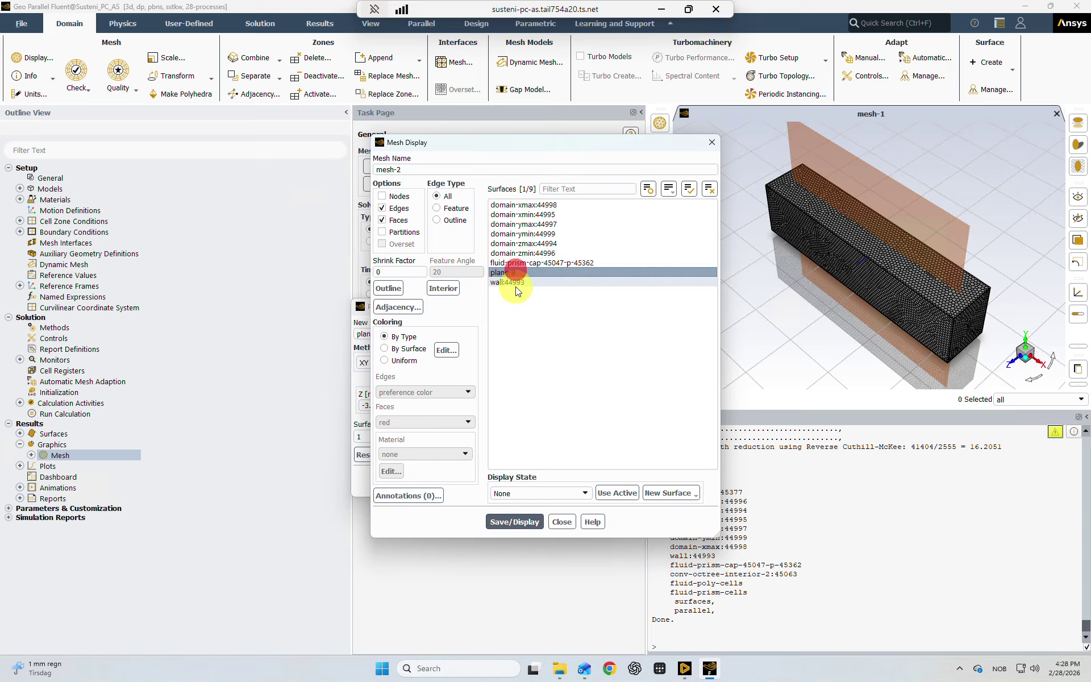
click(405, 360)
click(418, 392)
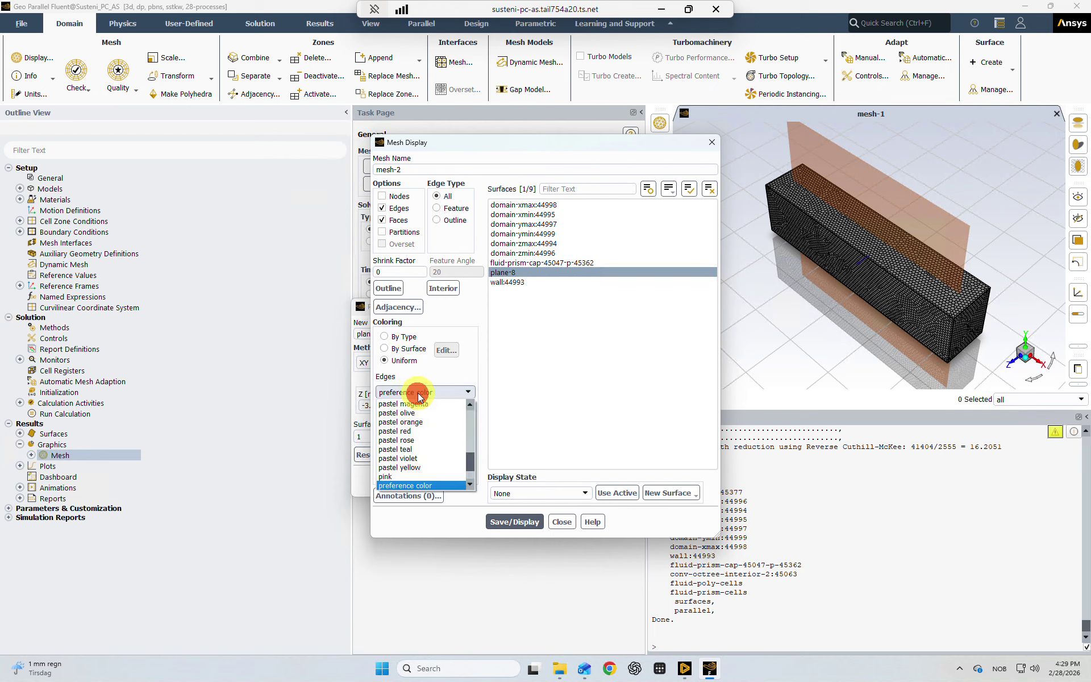
scroll(426, 420, up, 8)
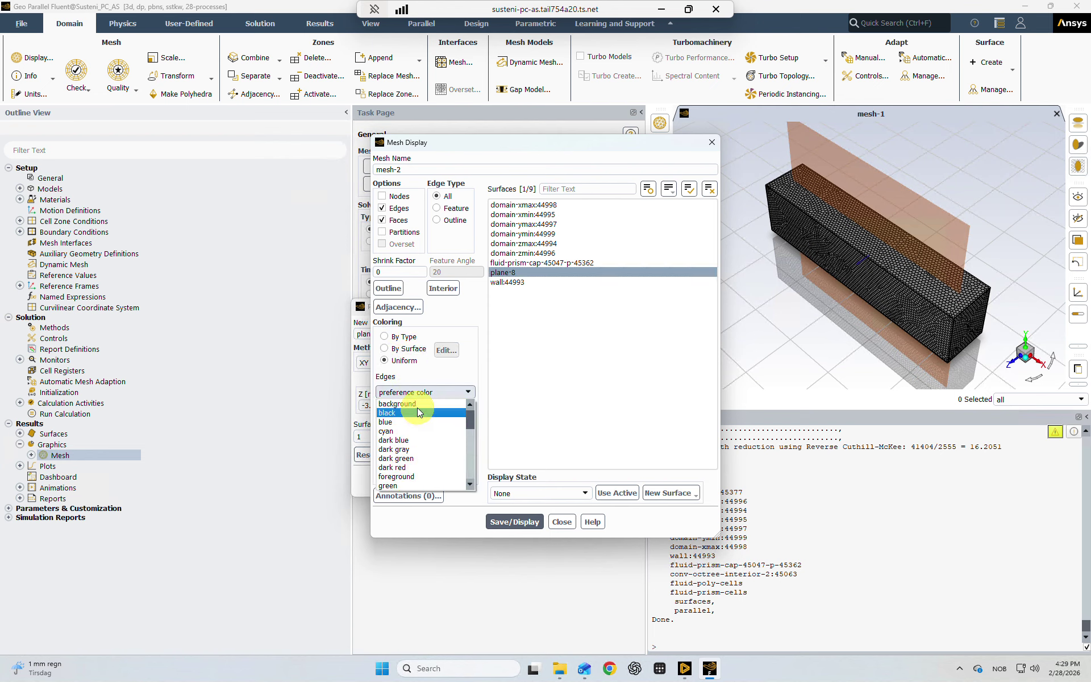
click(418, 412)
click(514, 521)
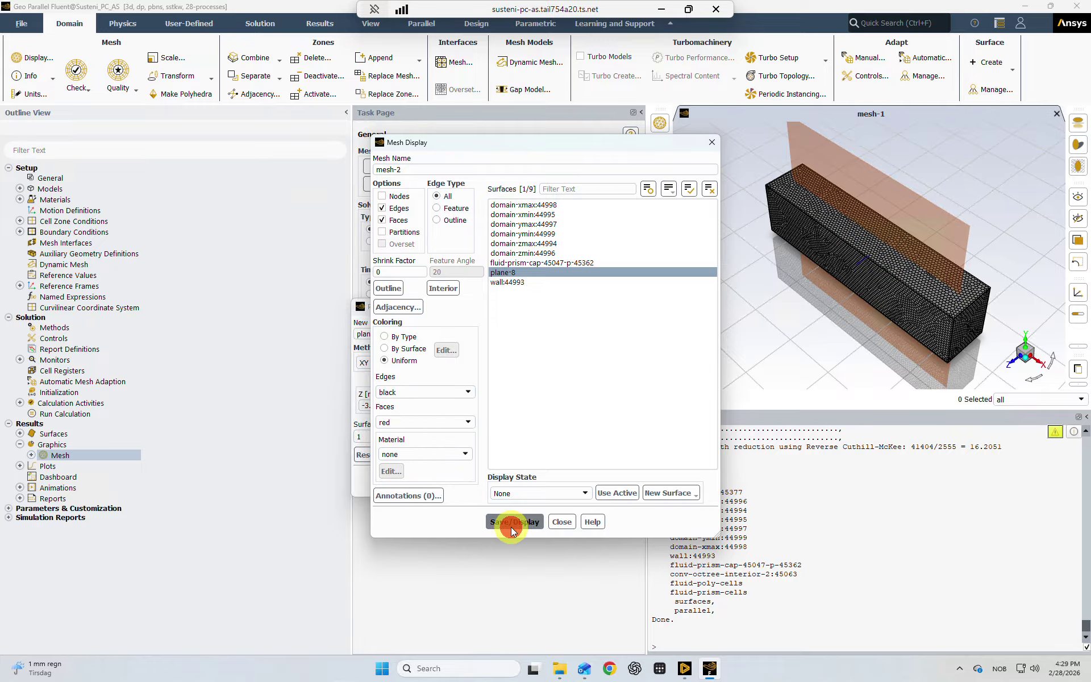
click(708, 143)
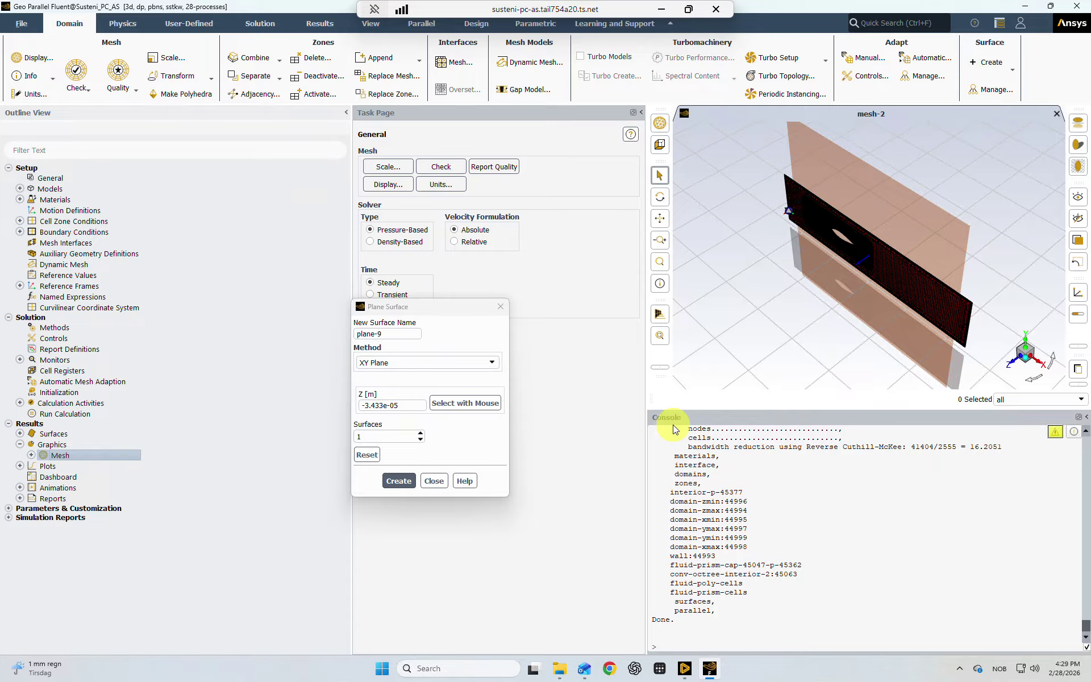
- Examine the cut plane's cells around the hull section and near the domain wall, and close the plane definition
click(1015, 361)
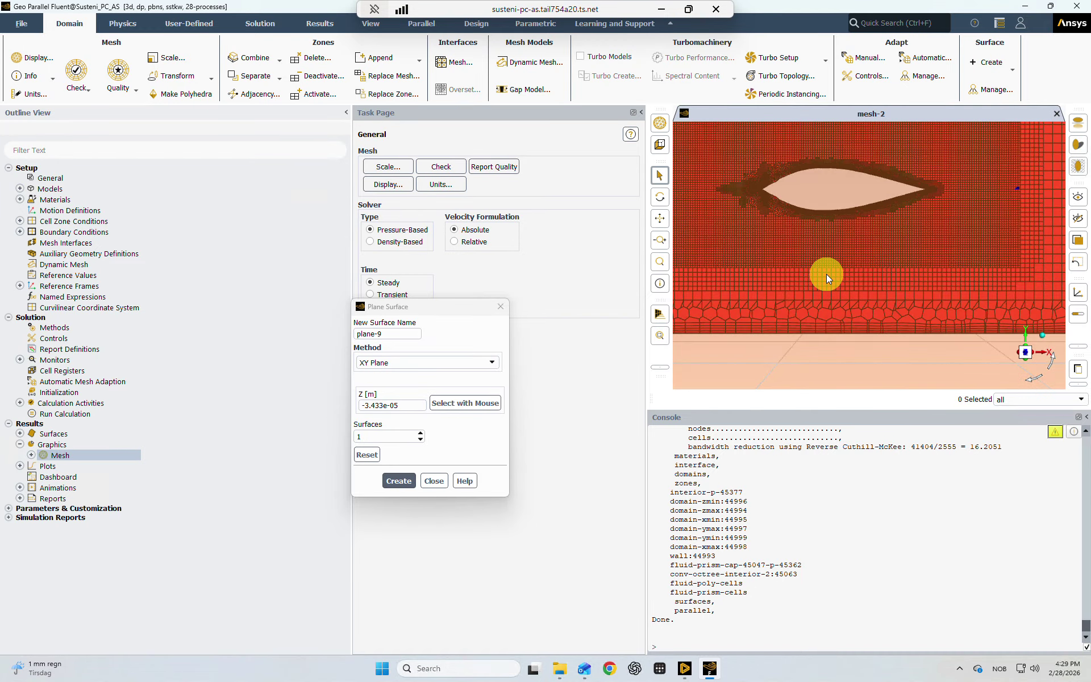
scroll(824, 274, up, 1)
middle_drag(778, 269, 704, 265)
drag(755, 274, 784, 279)
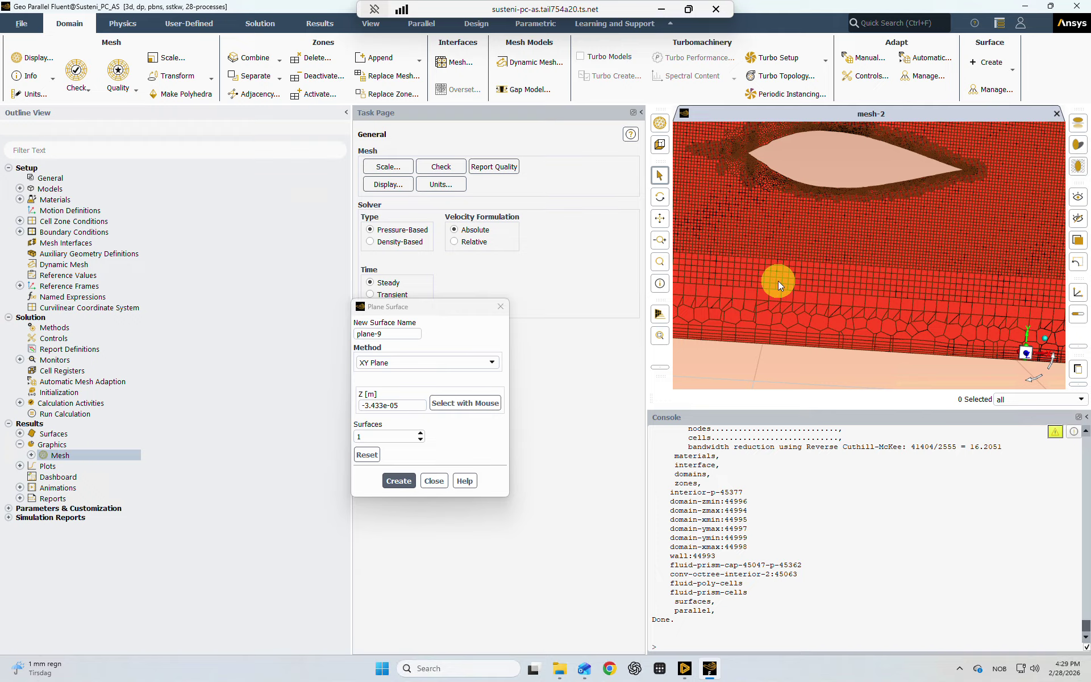
click(501, 307)
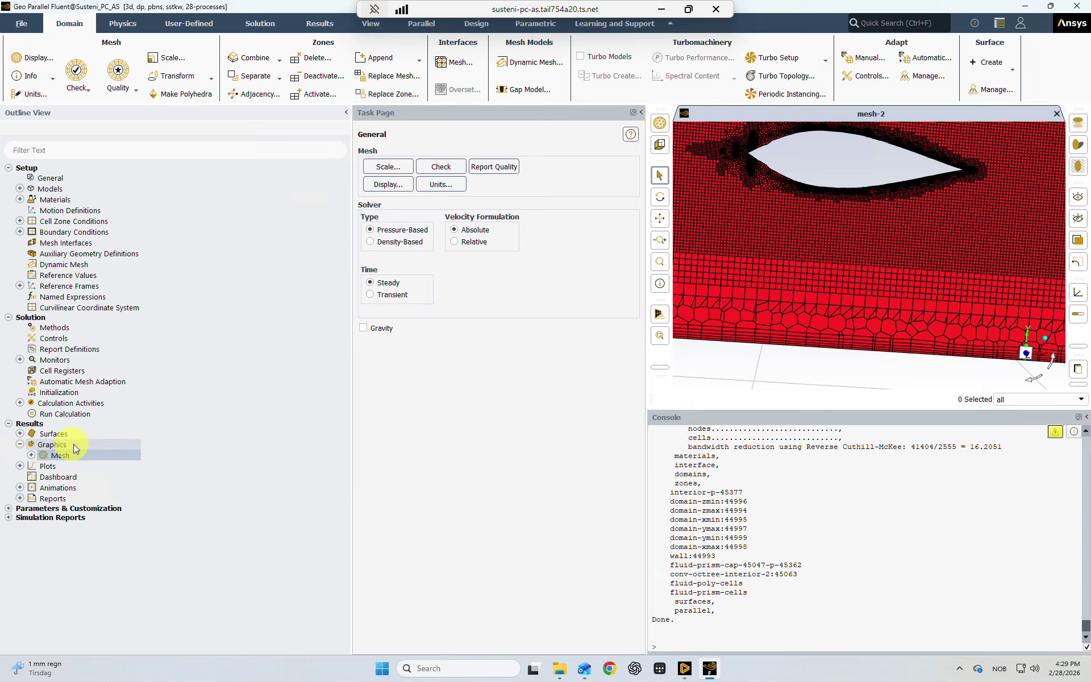
- Review the list of existing surfaces and open the definition of another plane surface
click(21, 434)
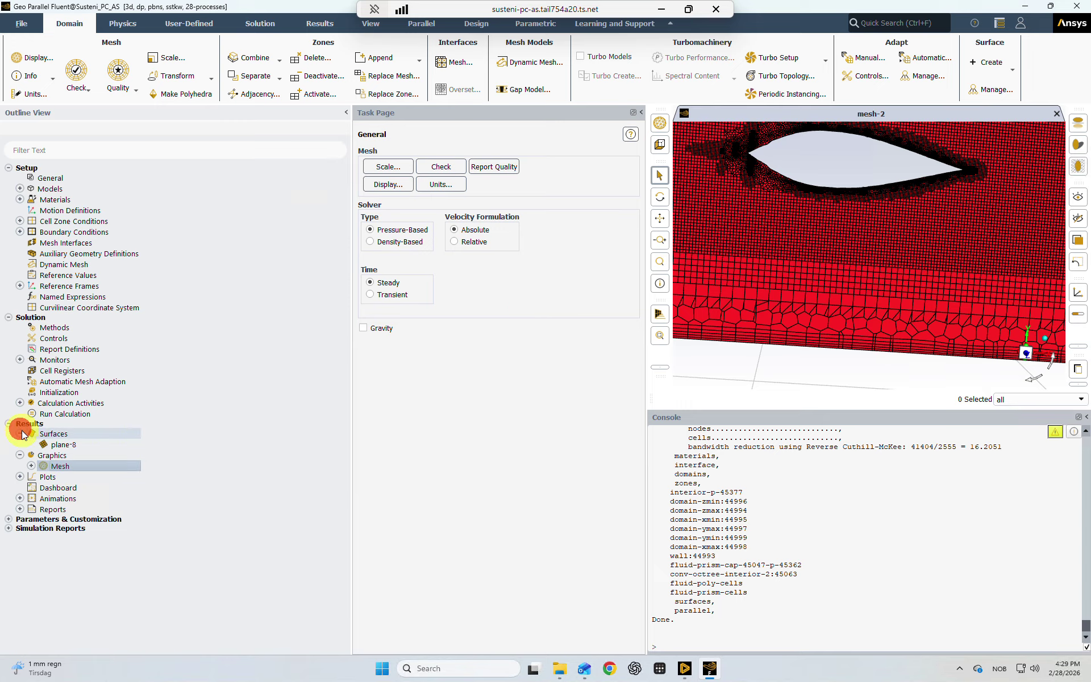
double_click(53, 435)
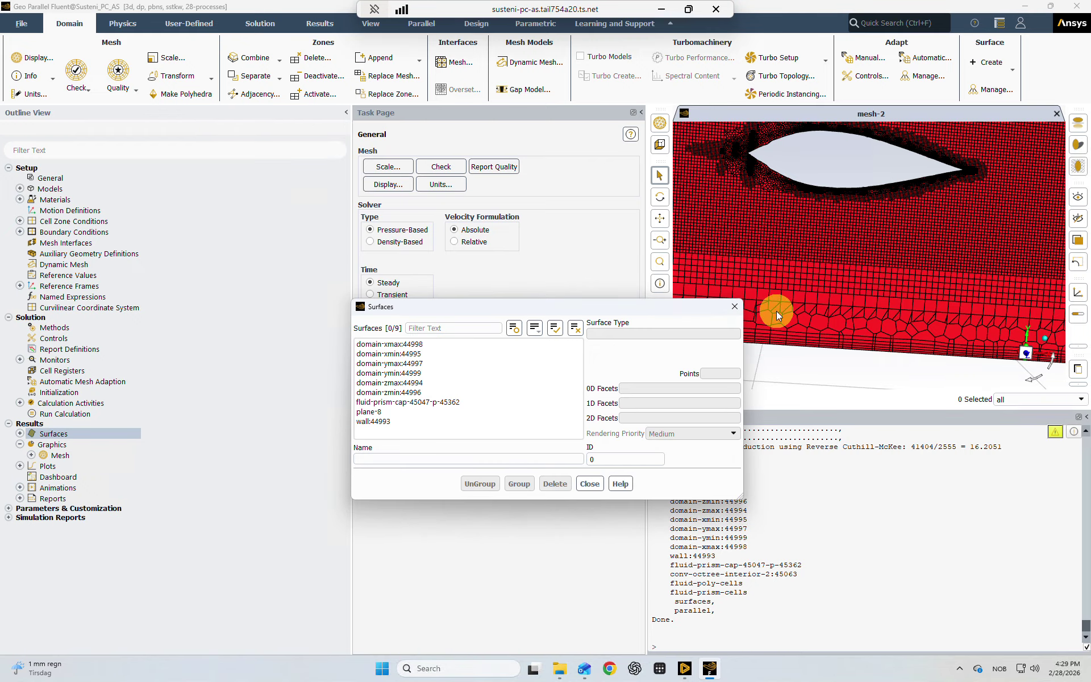
click(740, 308)
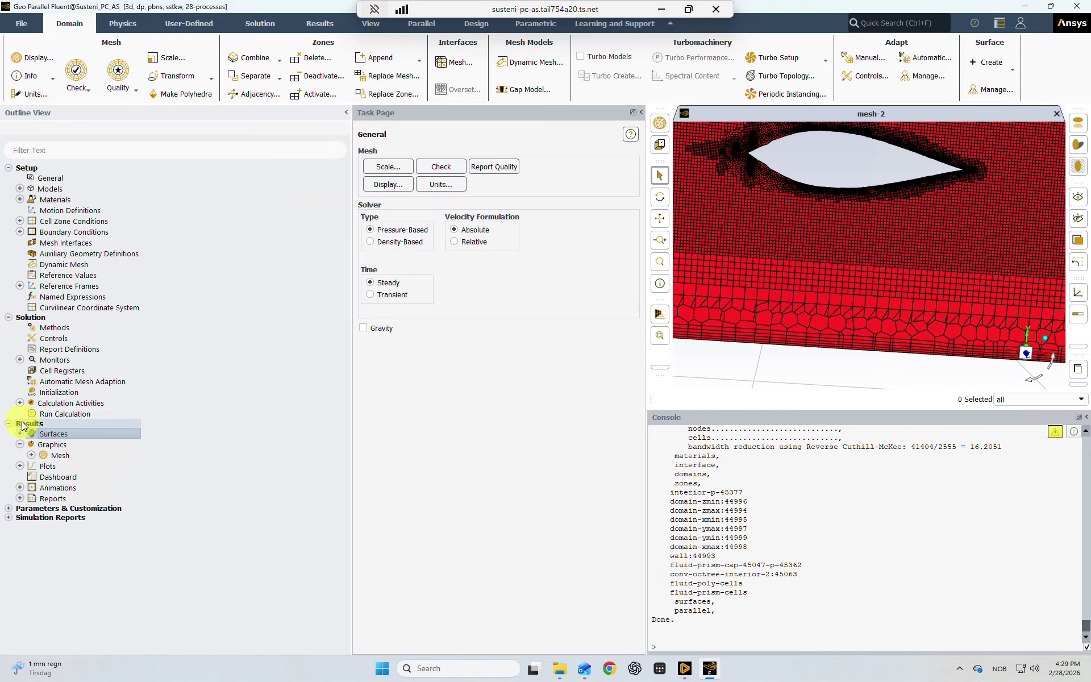
right_click(50, 435)
mouse_move(74, 439)
click(128, 441)
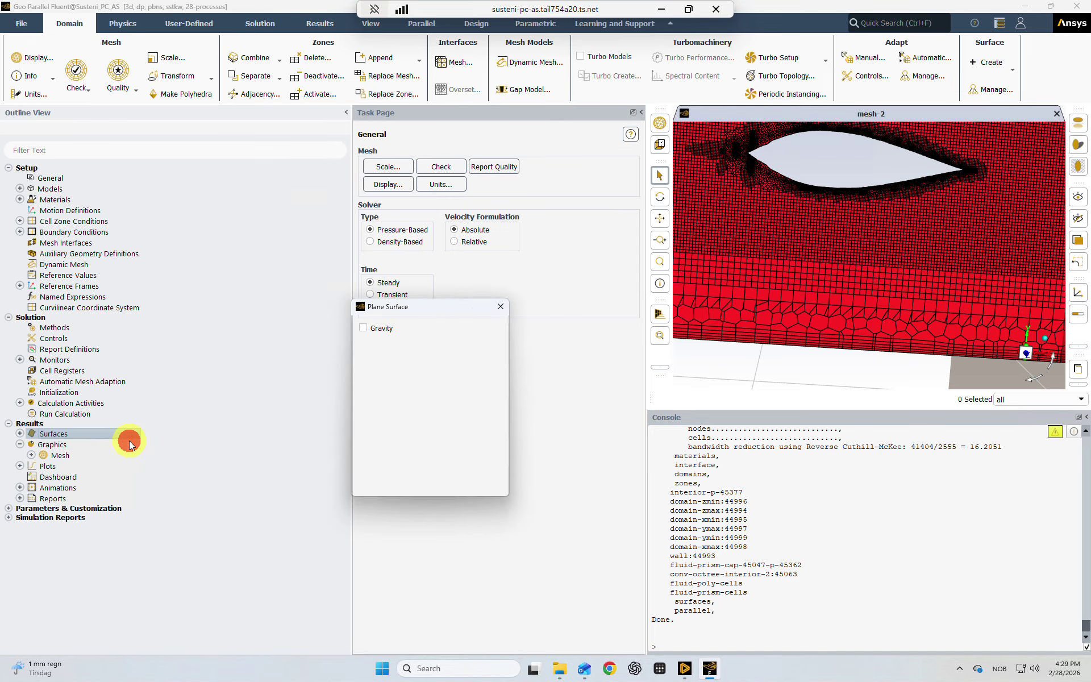
- Display the mesh with edges and faces on all surfaces, including the XY cut plane
click(63, 179)
click(33, 59)
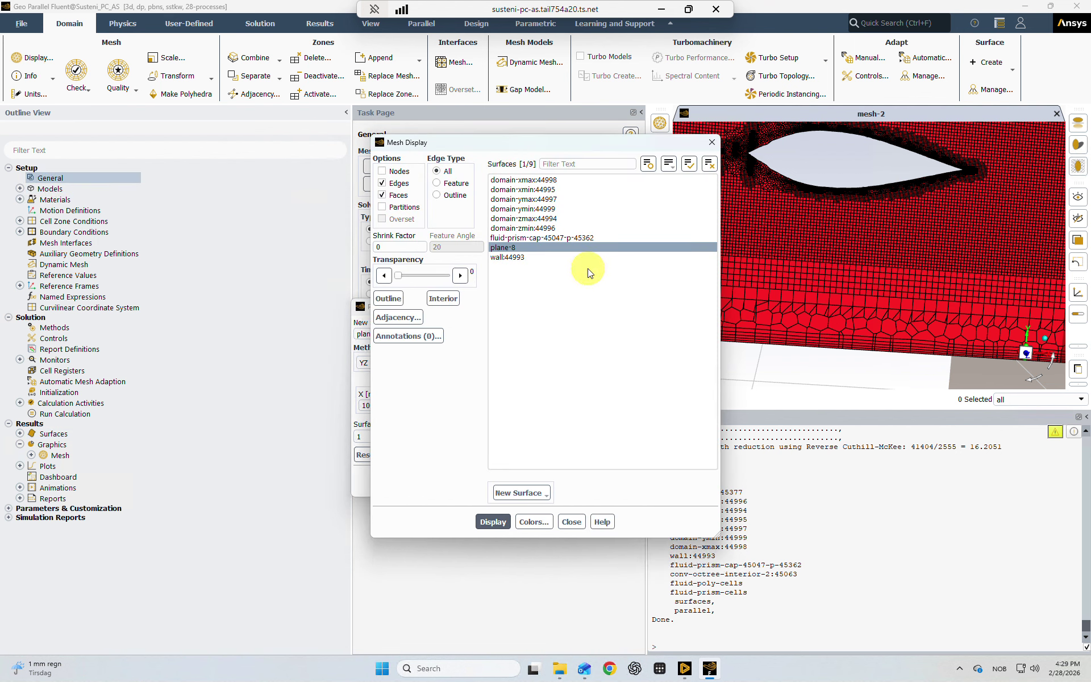
click(693, 164)
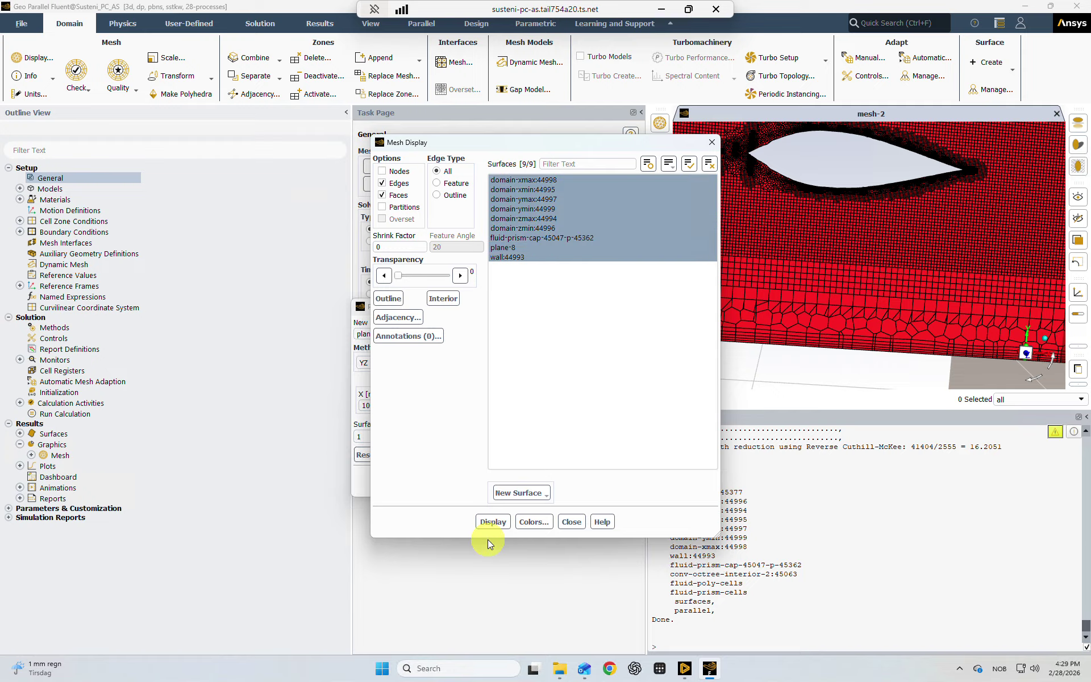
click(493, 520)
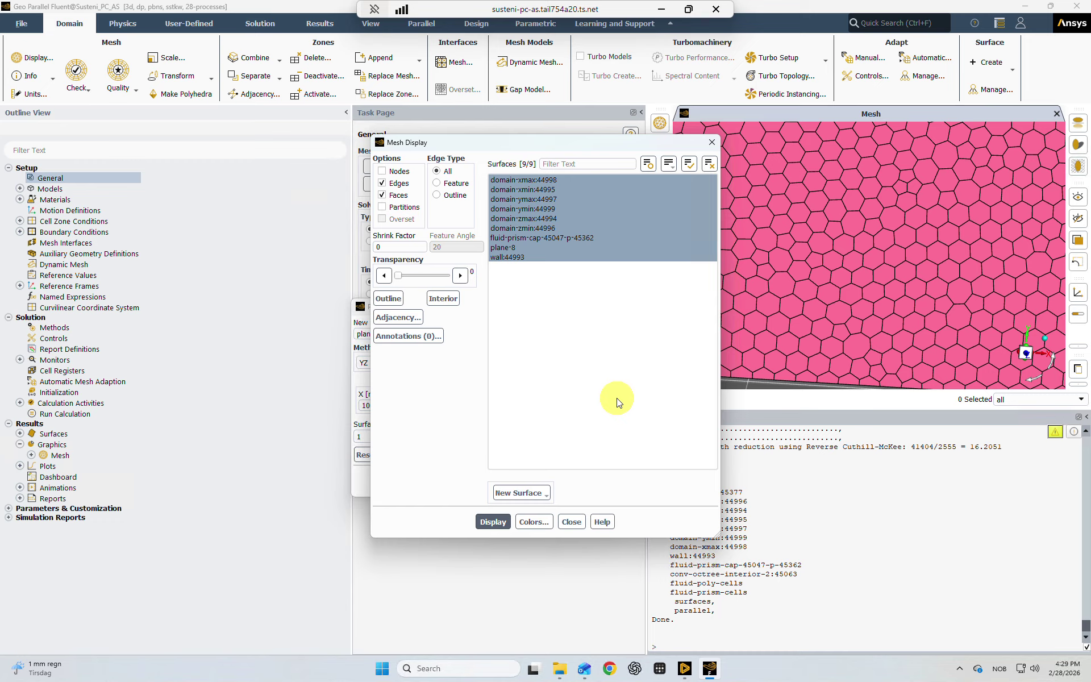
click(711, 143)
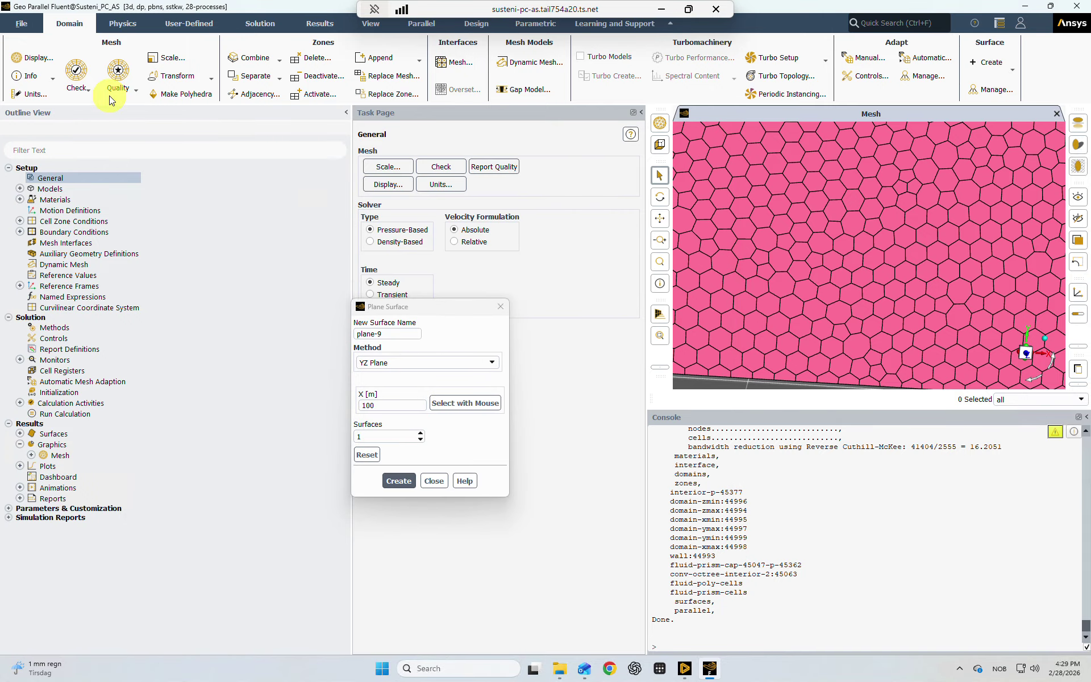
- Set the mesh display transparency to 52 for all surfaces and inspect the hull inside the domain
click(38, 59)
click(424, 275)
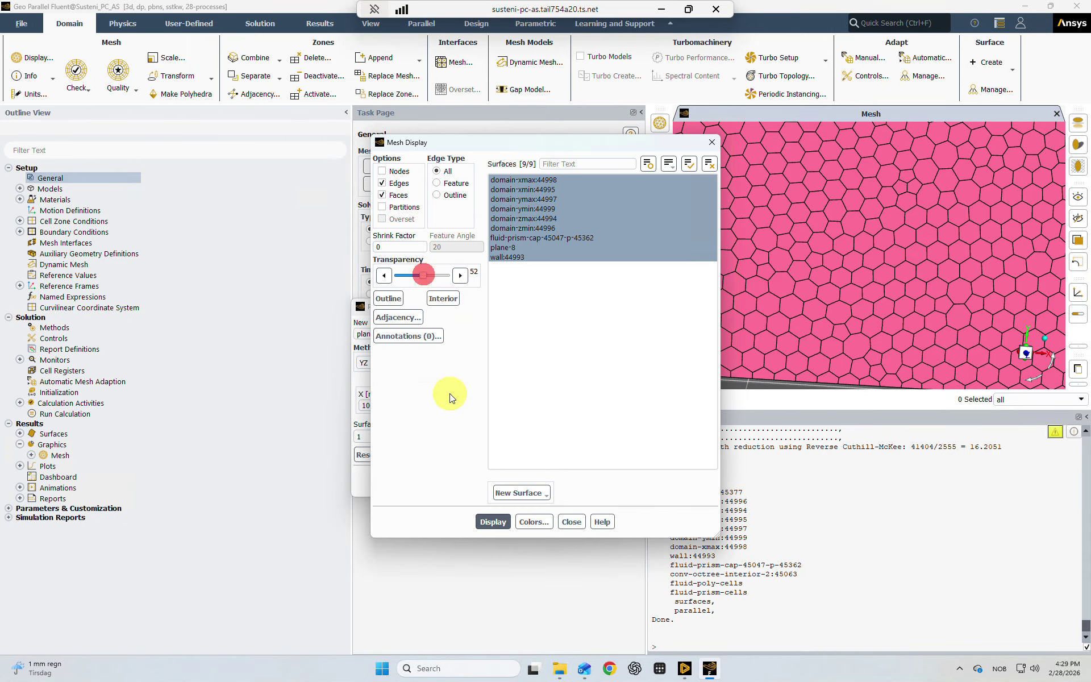
click(494, 521)
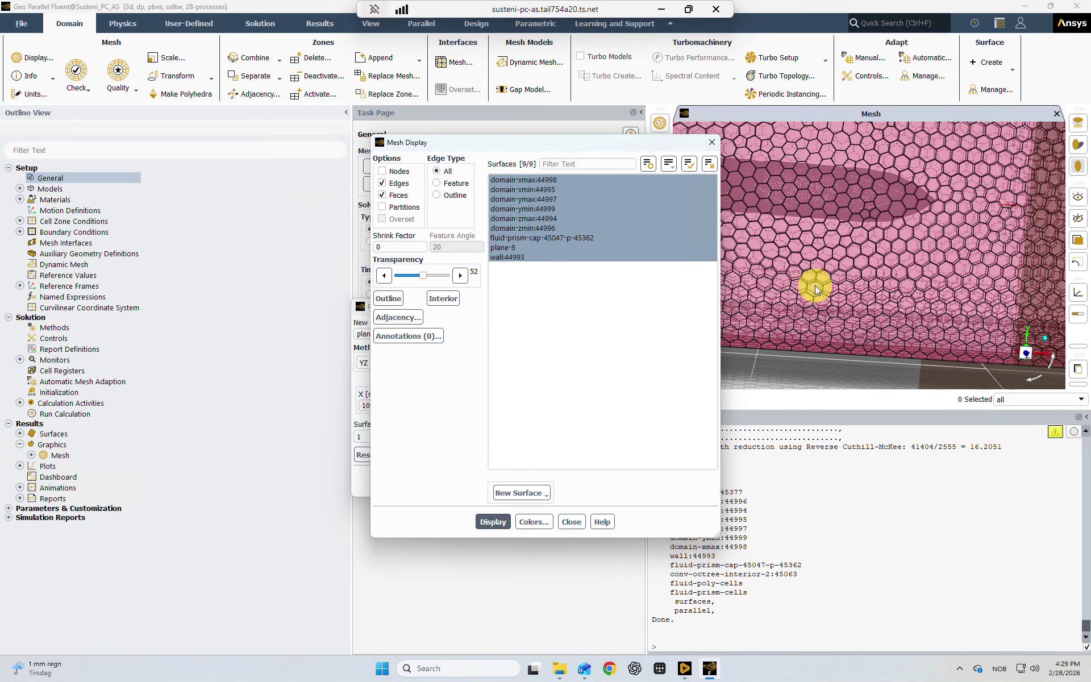
drag(810, 296, 827, 315)
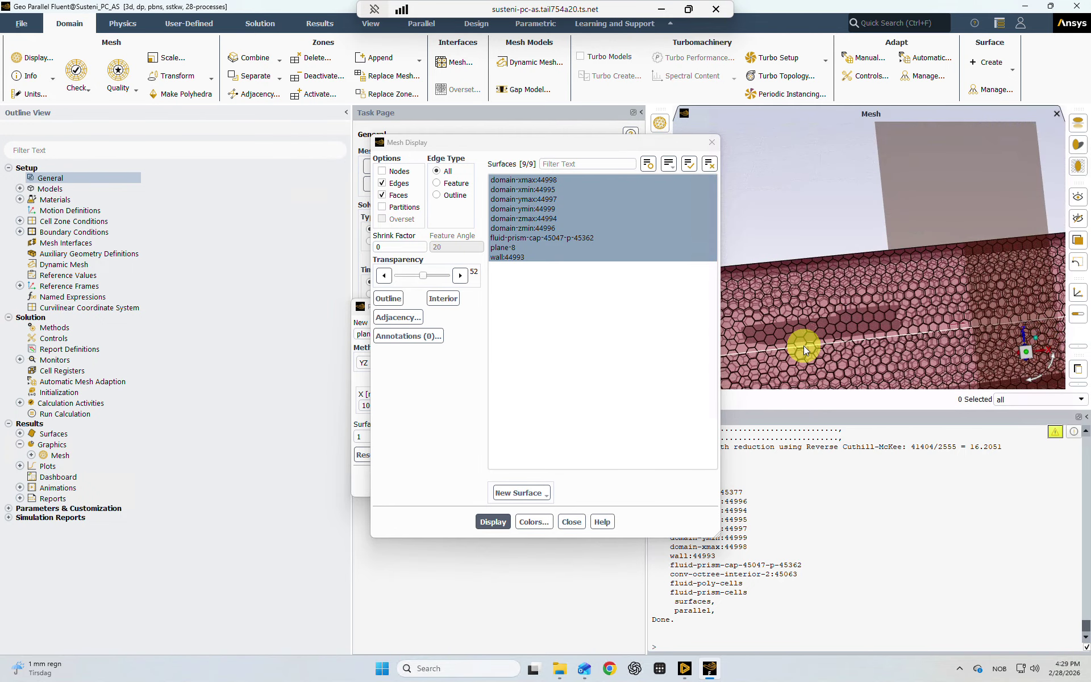
drag(551, 147, 248, 216)
click(408, 200)
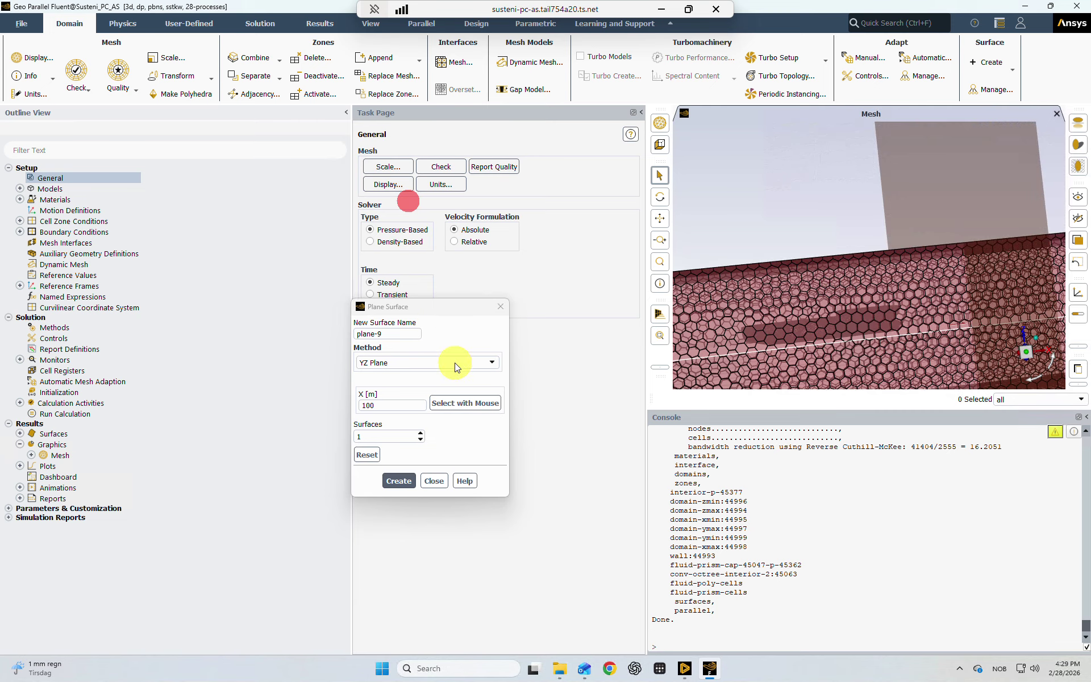
scroll(960, 309, down, 5)
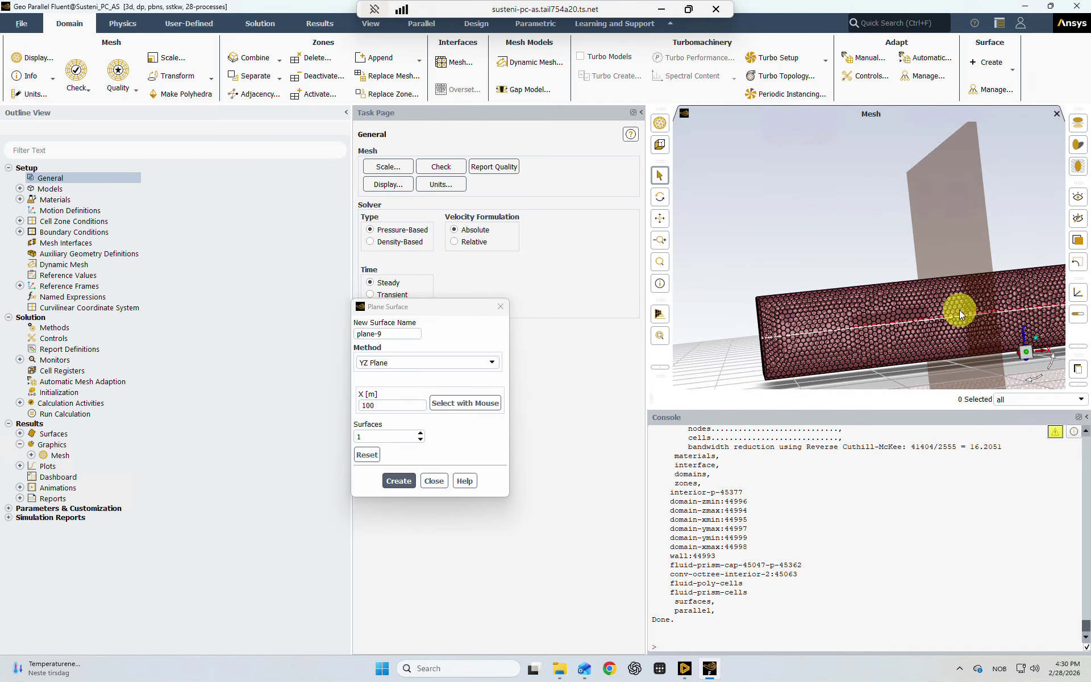
- Create a plane surface with the XY Plane method at Z -3.477e-05 m and close the plane definition
drag(959, 312, 956, 333)
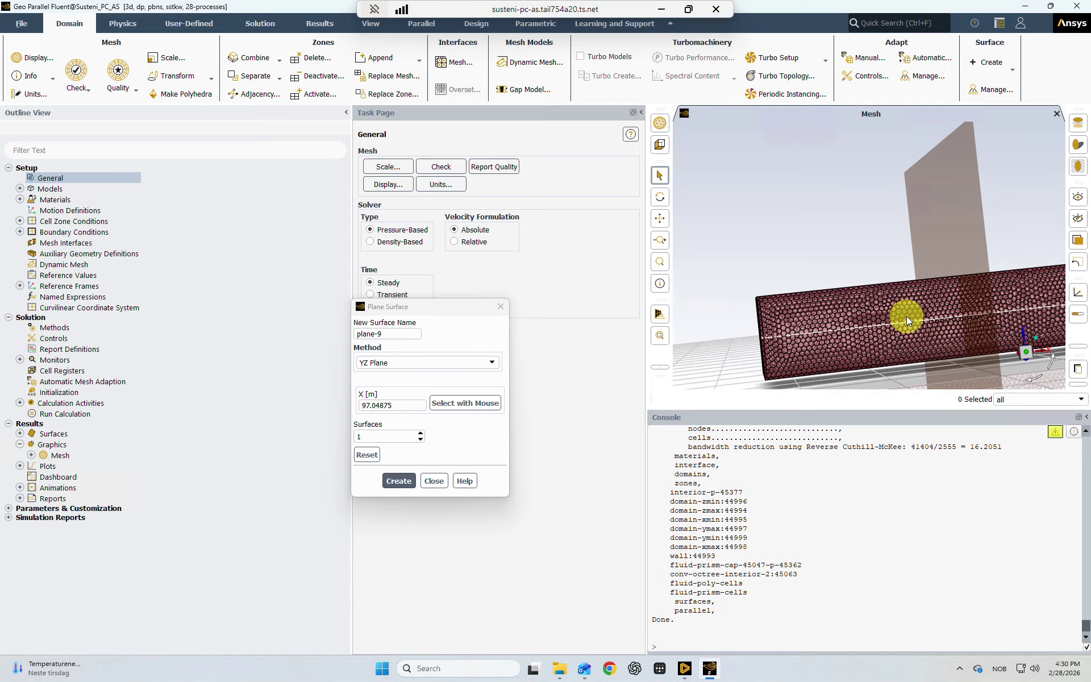
click(417, 364)
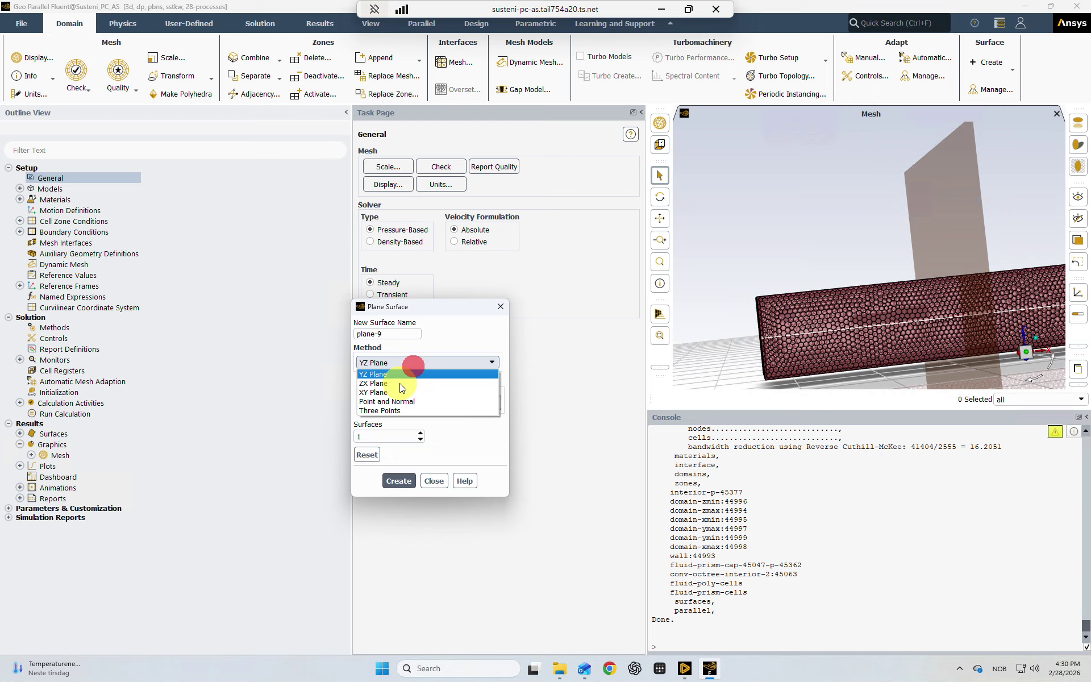
click(401, 393)
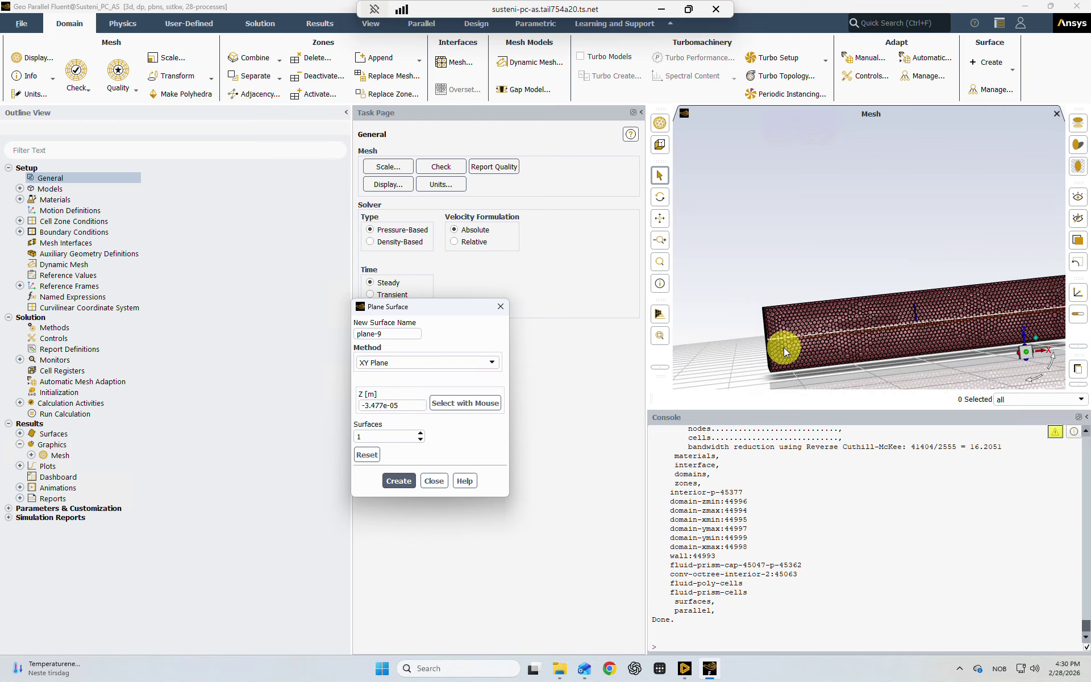
mouse_move(791, 353)
mouse_down()
mouse_move(796, 367)
mouse_move(860, 375)
mouse_move(937, 343)
mouse_move(800, 359)
mouse_up()
scroll(807, 343, up, 5)
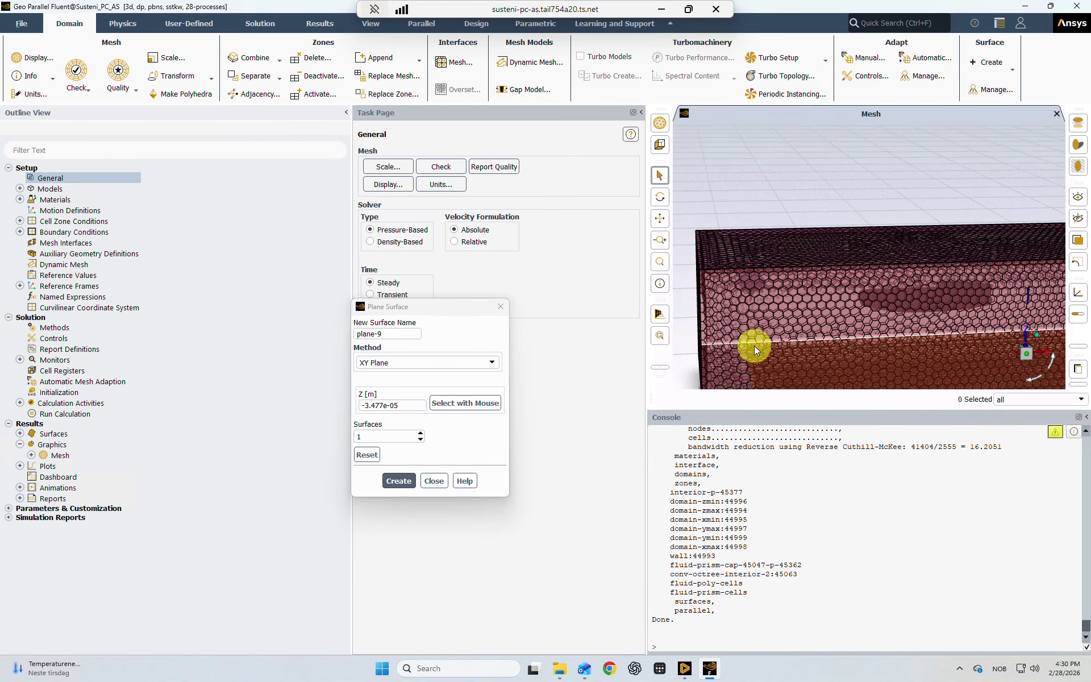
double_click(409, 406)
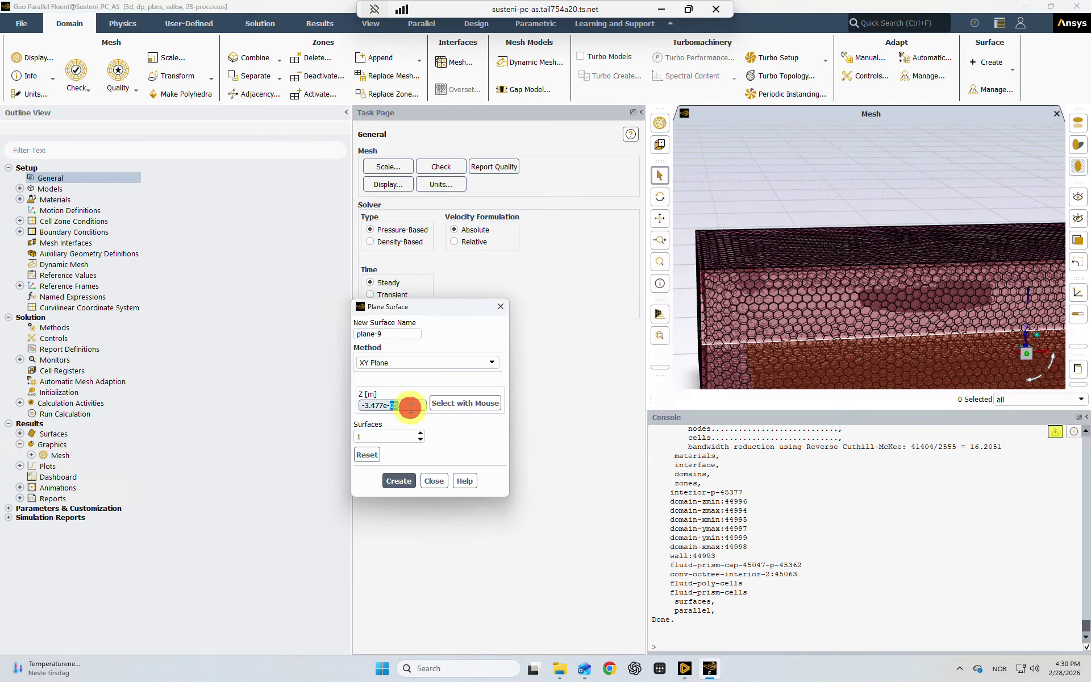
scroll(730, 339, down, 2)
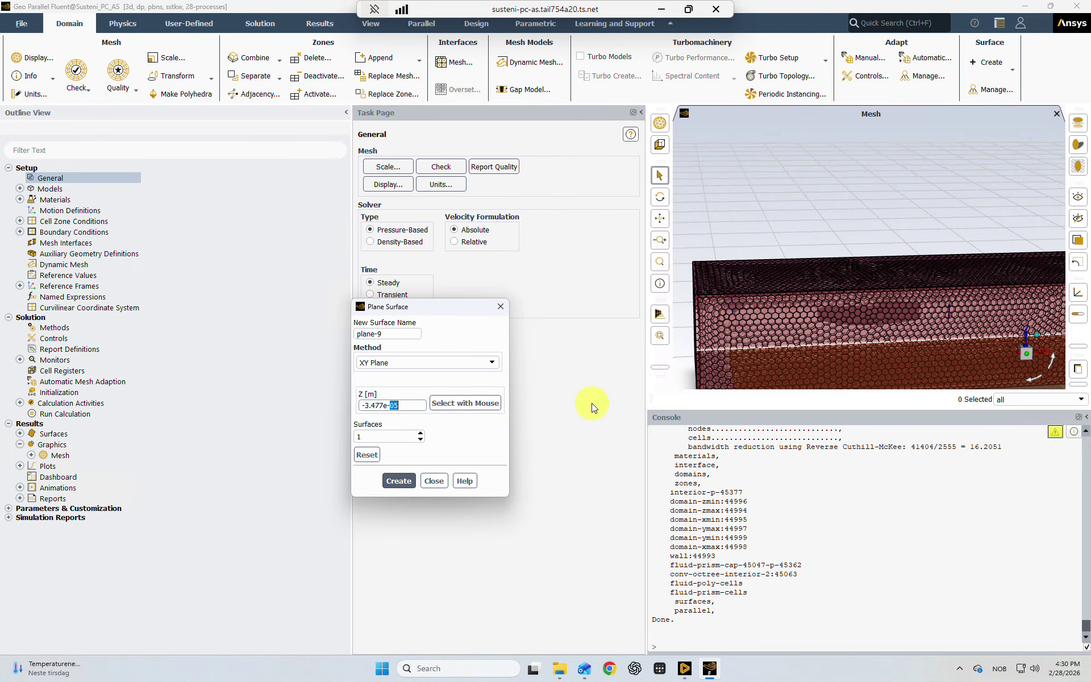
click(396, 483)
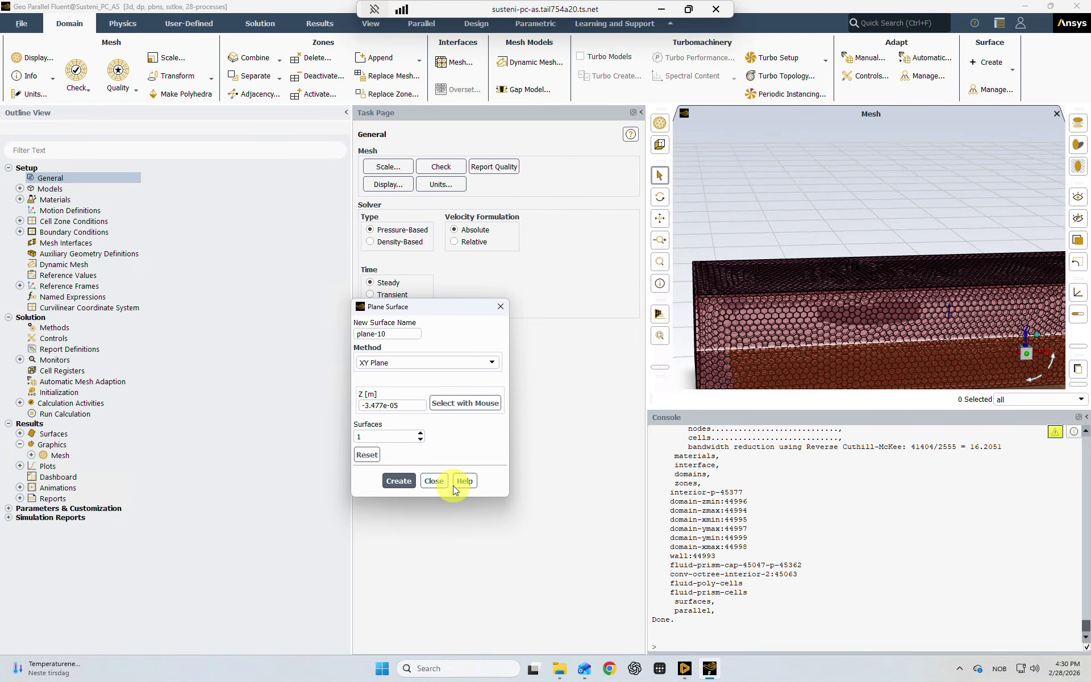
click(501, 307)
- Save and display a new mesh plot with edges and faces on the plane-9 cut plane only
click(31, 454)
double_click(56, 455)
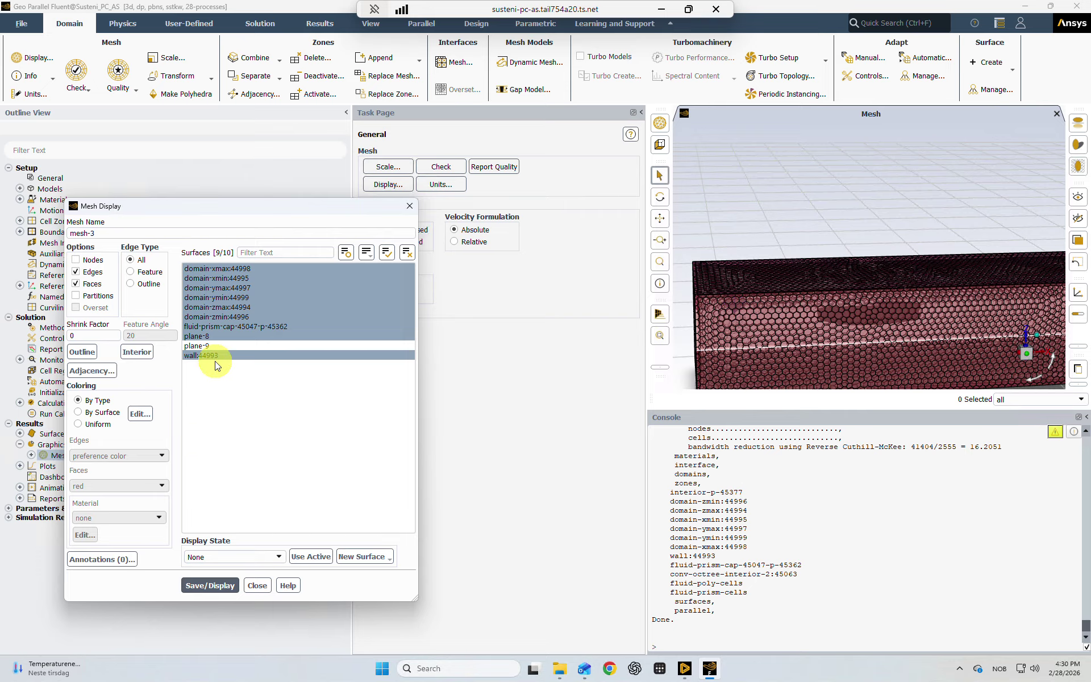
click(405, 268)
click(407, 253)
click(202, 346)
click(226, 586)
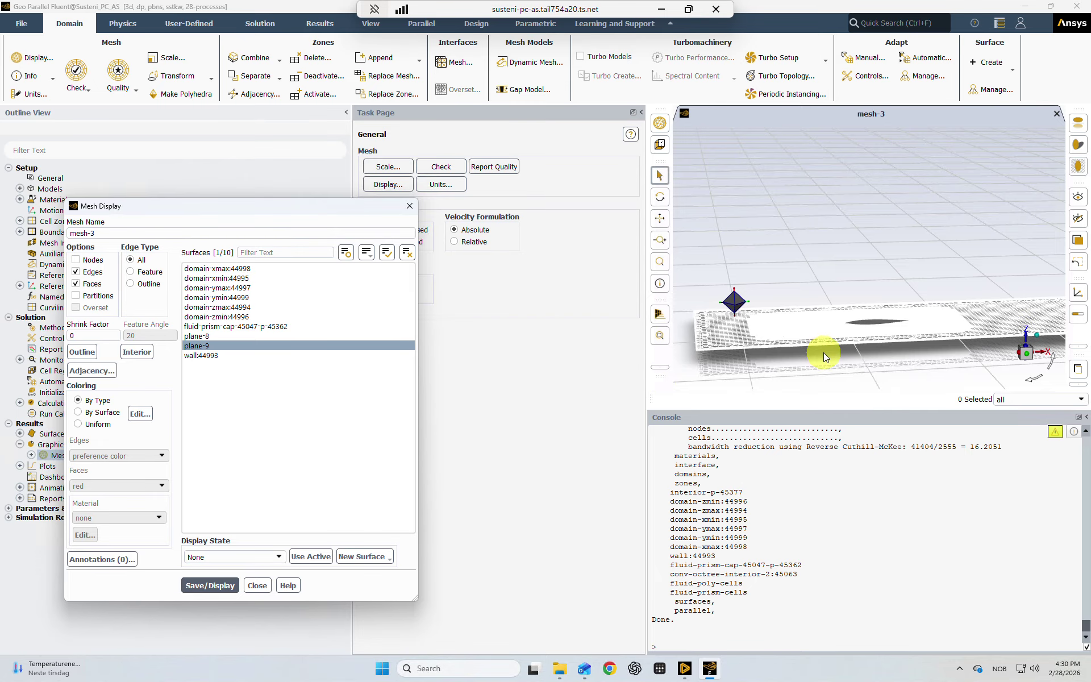
- Inspect the cells around the hull opening on the cut plane and close the mesh display settings
scroll(823, 352, up, 3)
middle_drag(823, 350, 827, 378)
drag(826, 378, 825, 396)
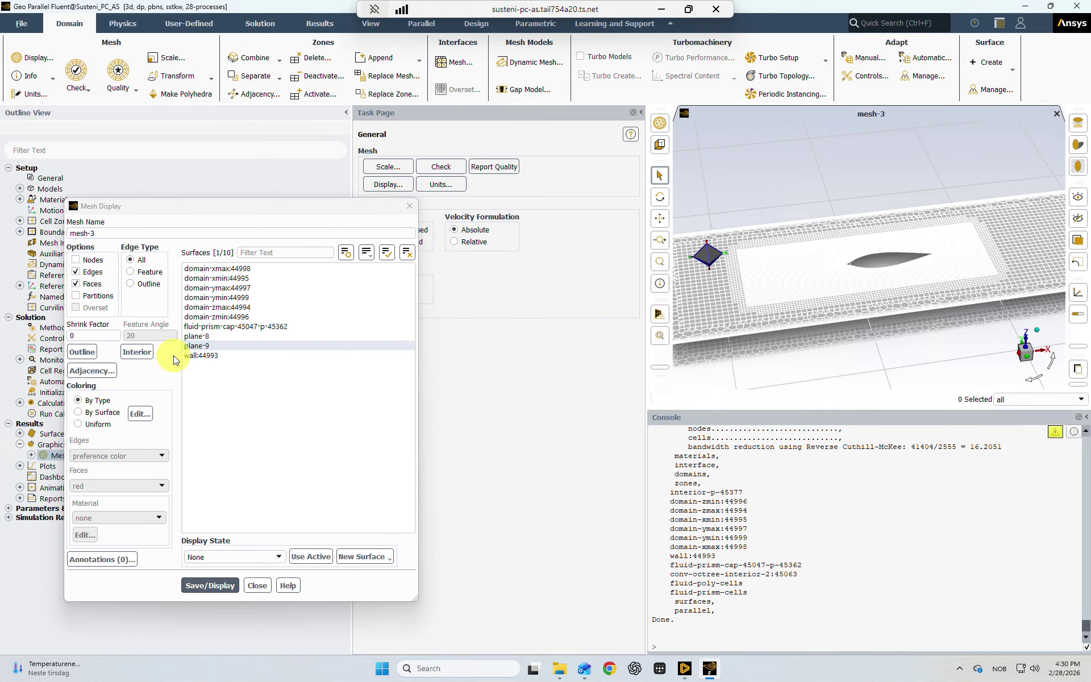
click(105, 422)
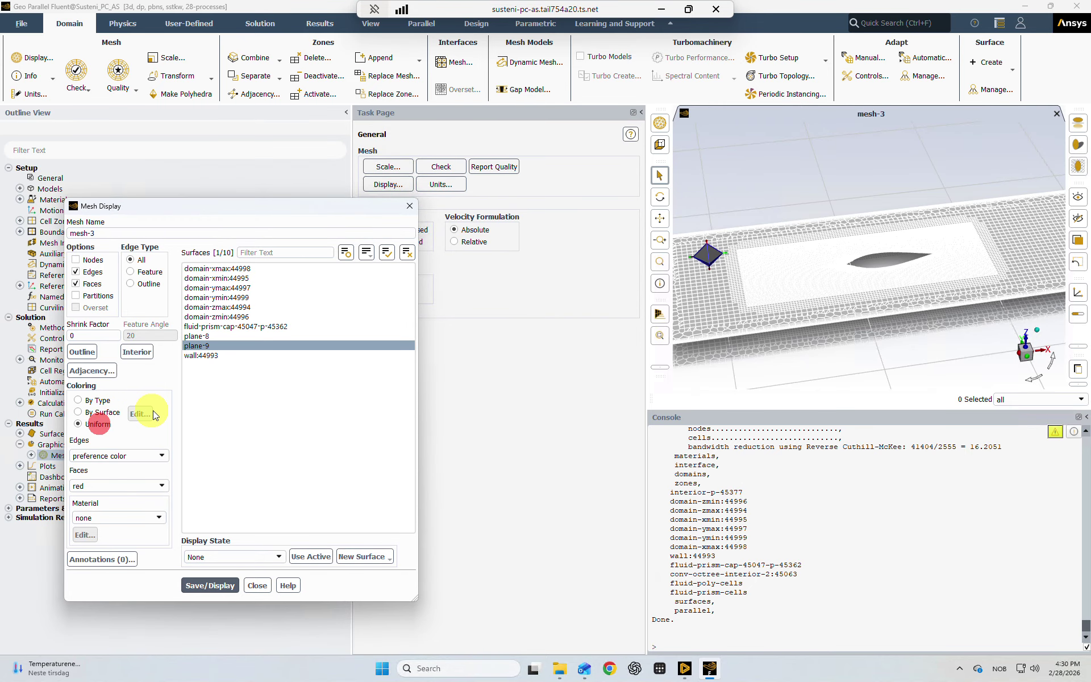
click(411, 206)
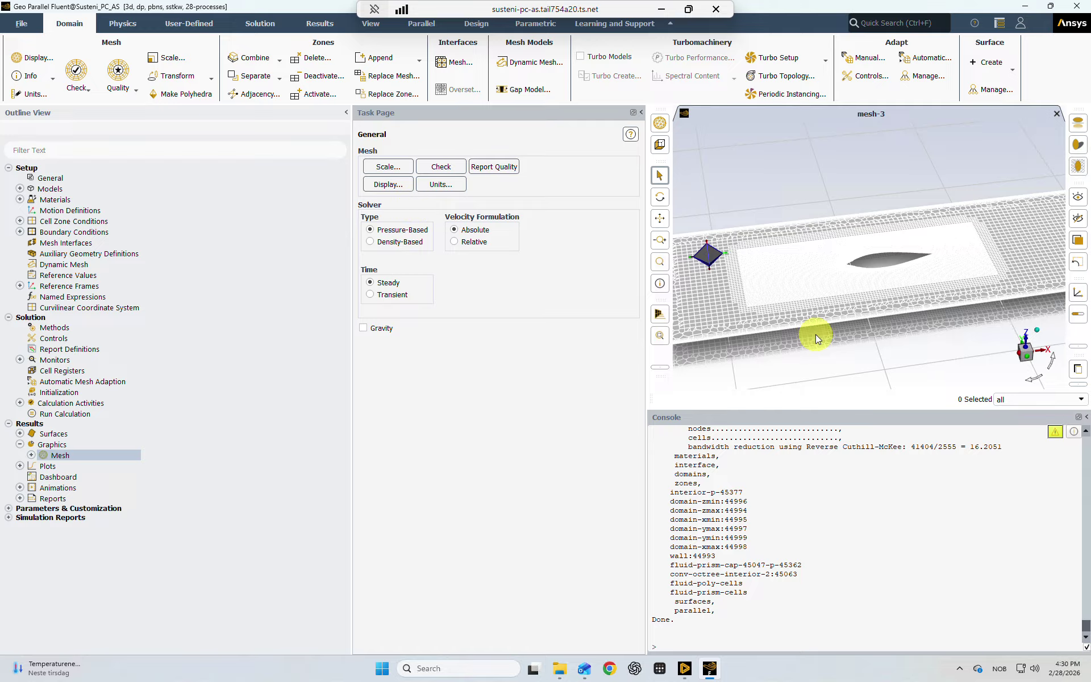
scroll(805, 288, up, 5)
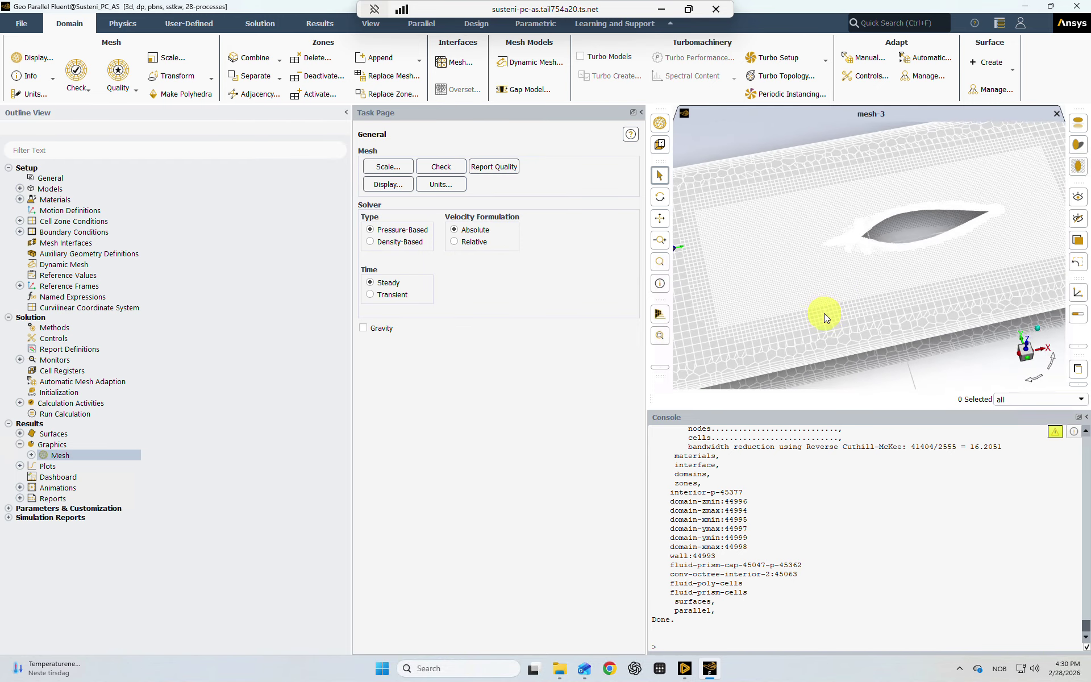
middle_drag(826, 330, 837, 331)
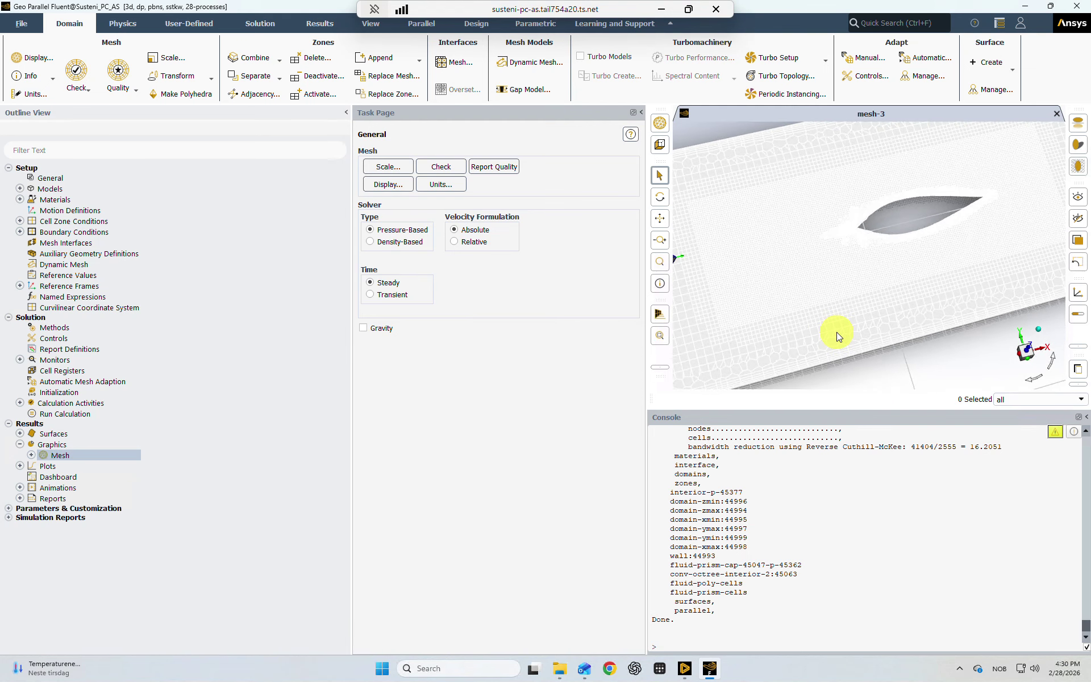
drag(836, 332, 837, 295)
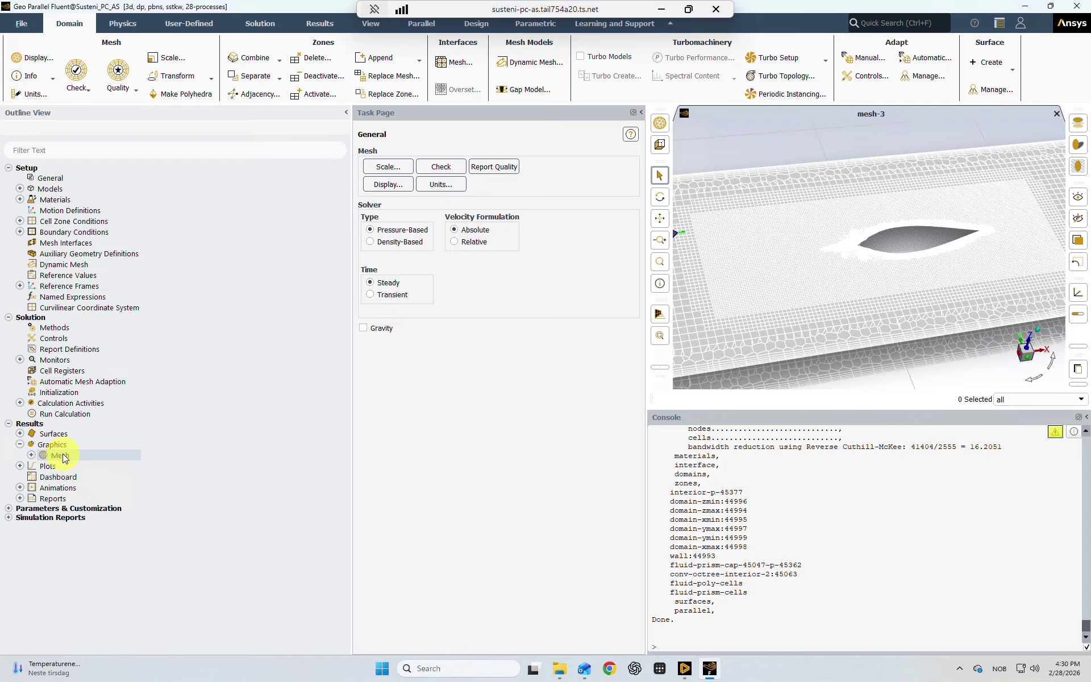
- Start a new plane surface using the XY Plane method and check its position against the domain
right_click(54, 432)
mouse_move(57, 435)
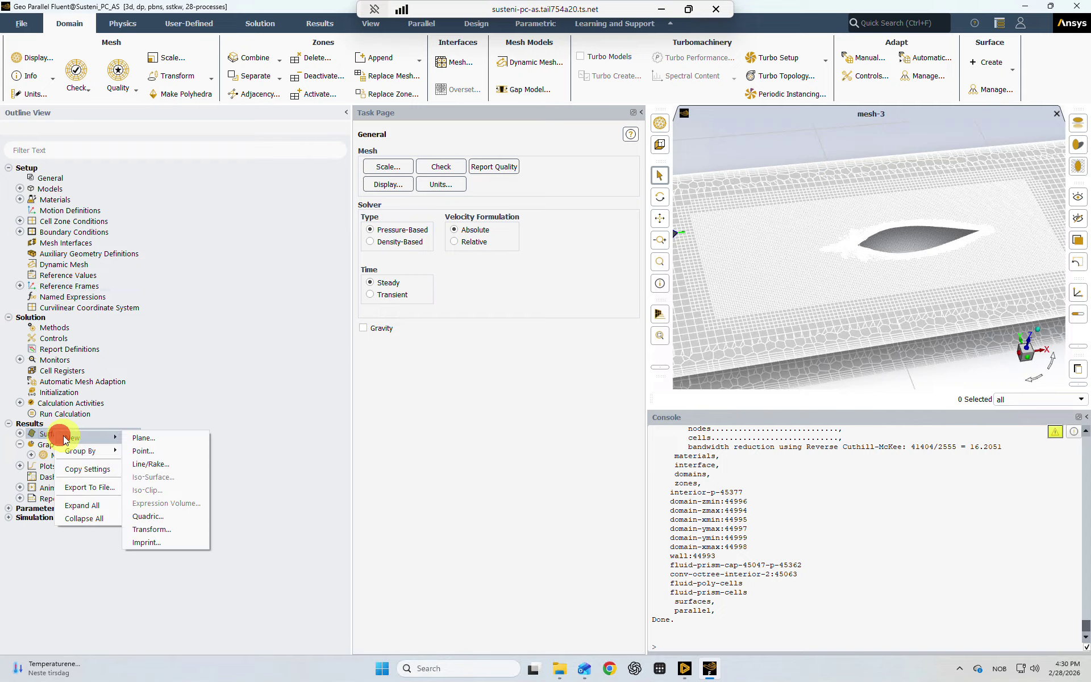
click(143, 434)
click(438, 364)
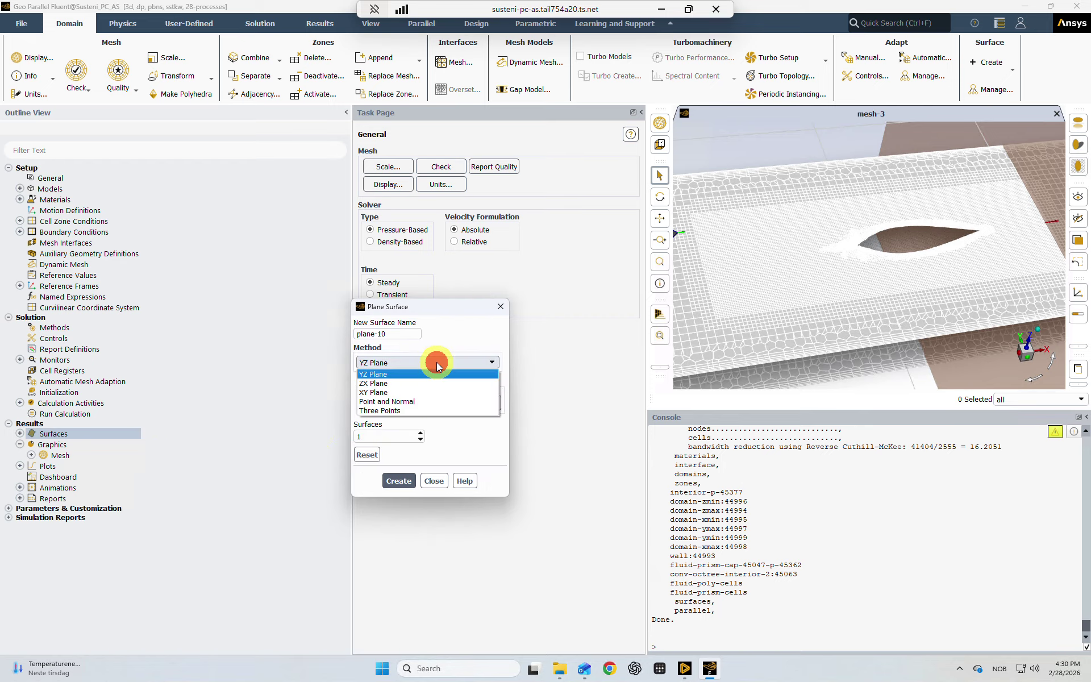
click(408, 392)
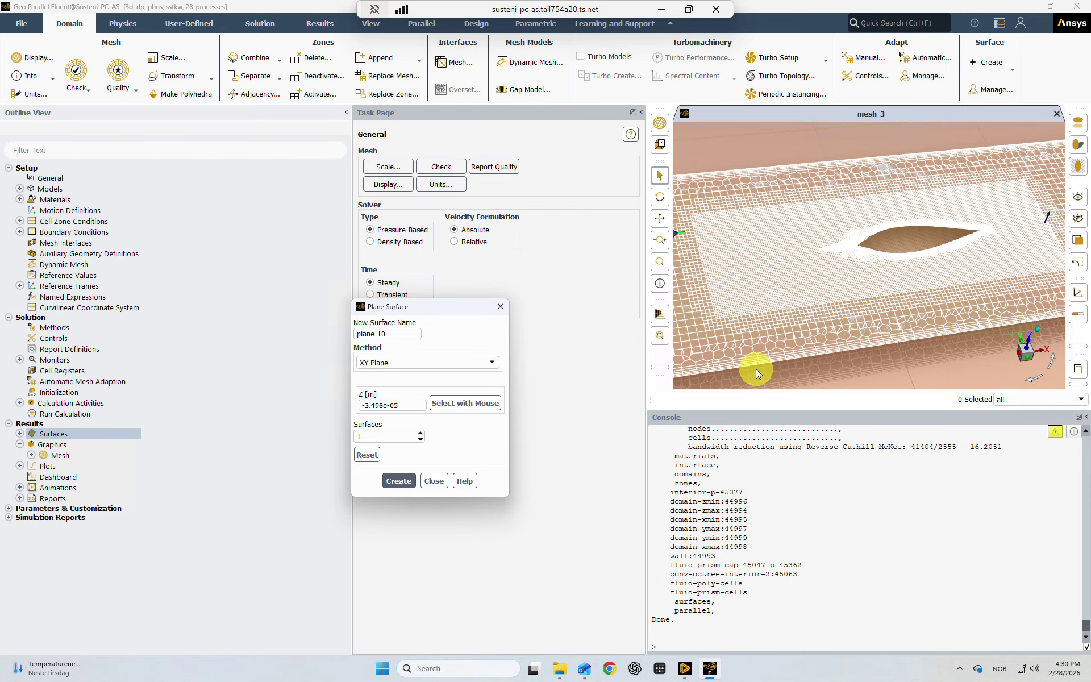
scroll(792, 339, down, 5)
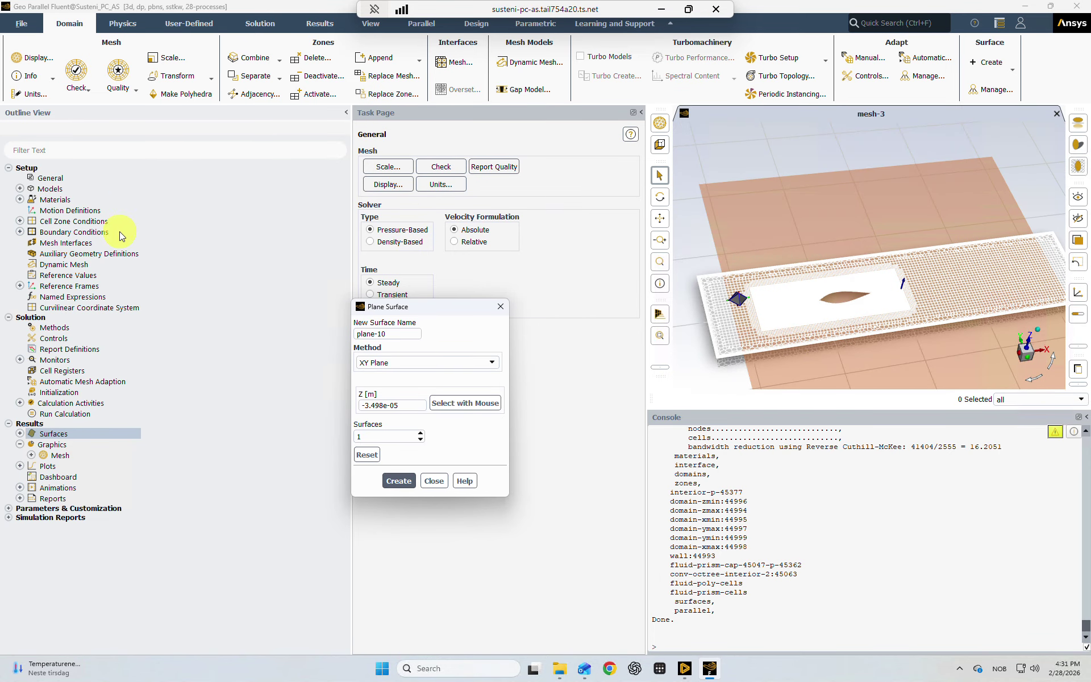
- Display the mesh on all surfaces and check from the side where the plane cuts the domain
click(37, 57)
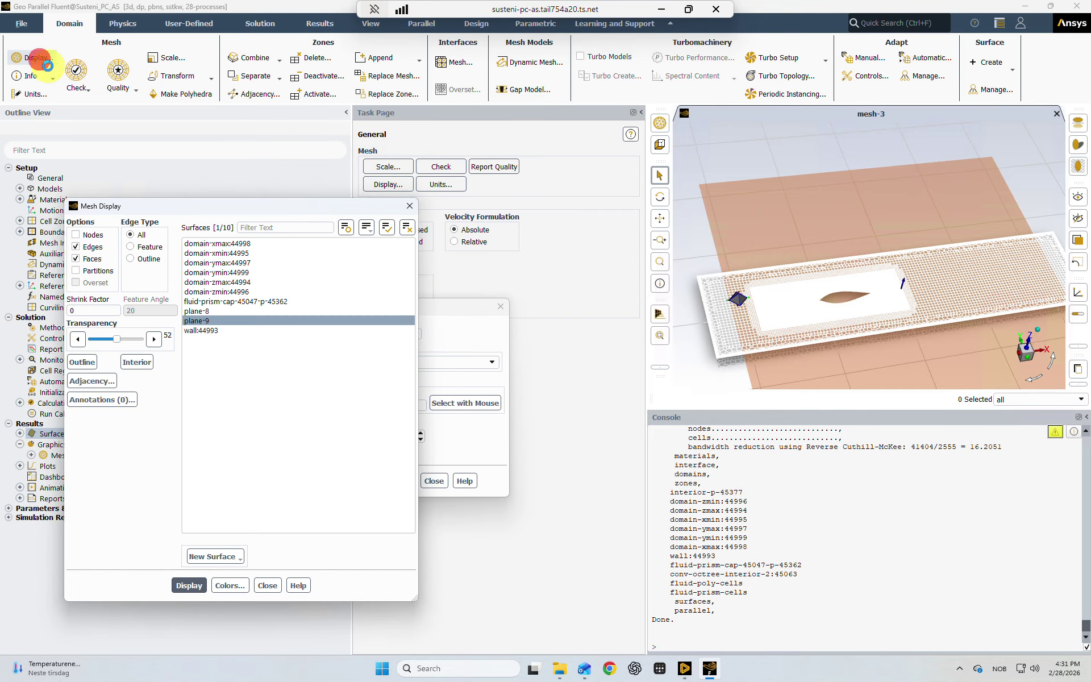
click(384, 229)
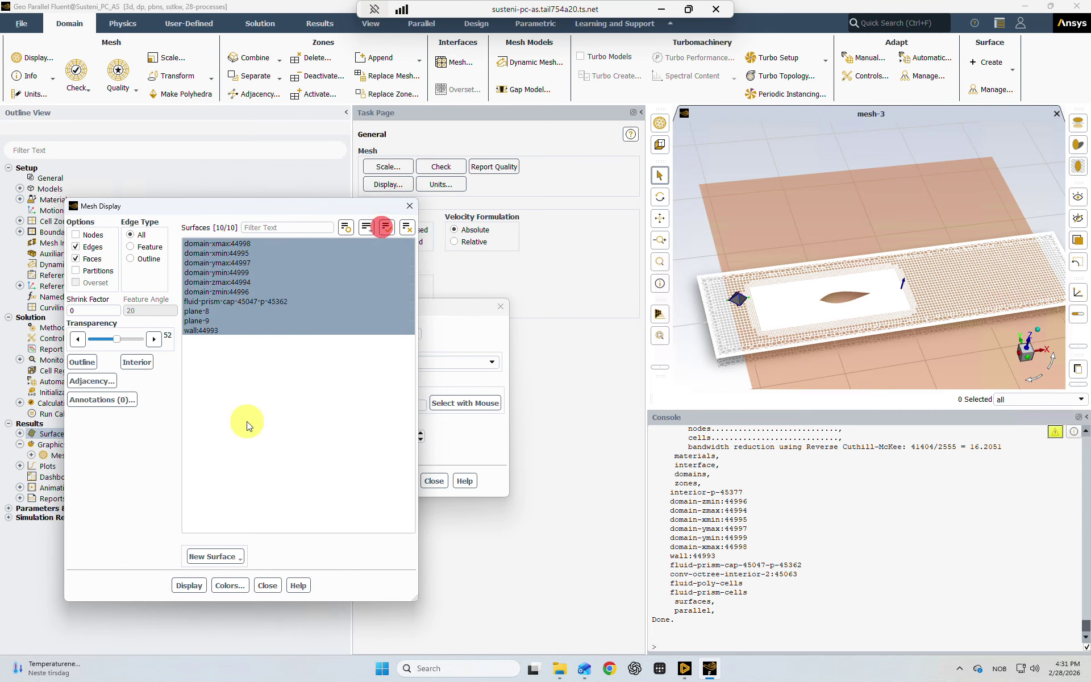
click(194, 585)
scroll(888, 331, down, 2)
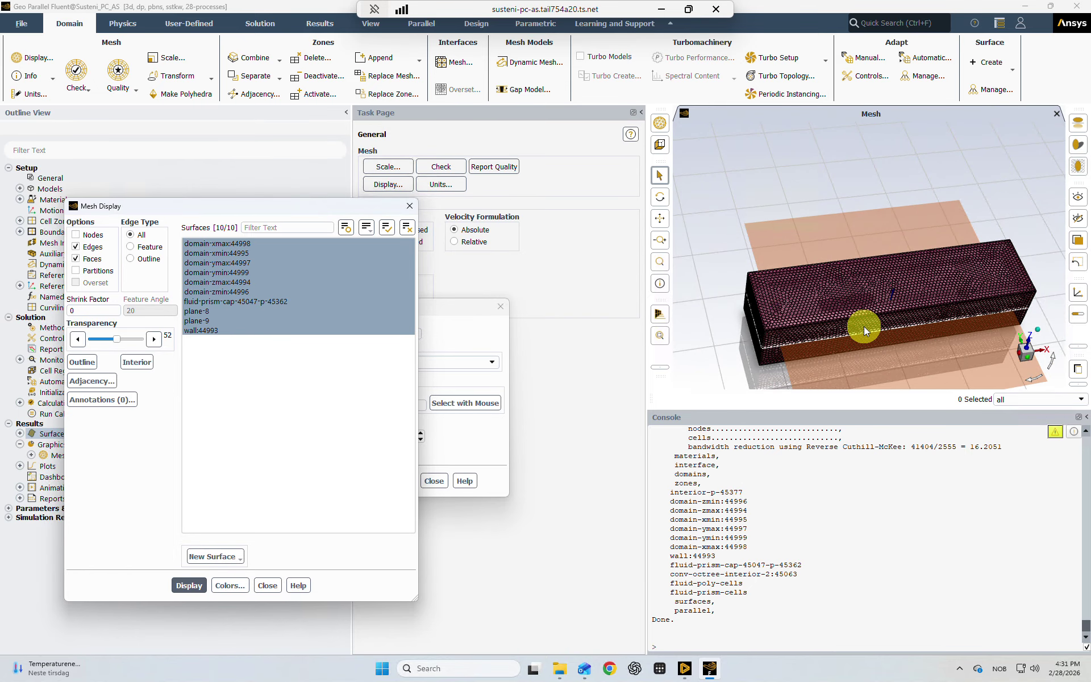
drag(865, 319, 834, 244)
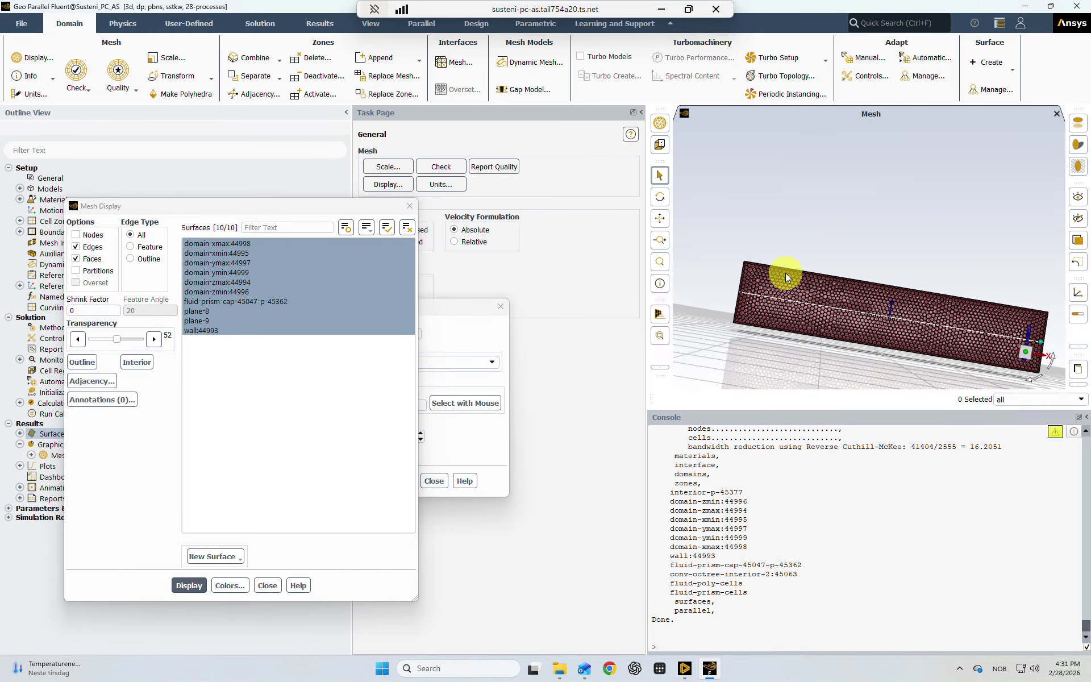
click(409, 206)
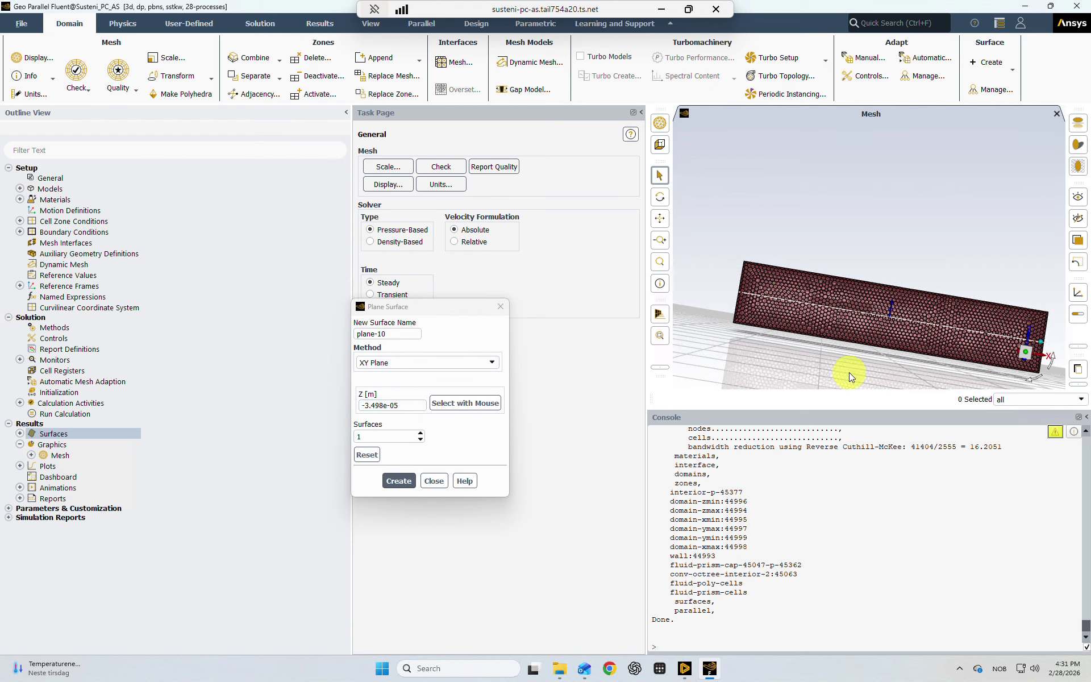
- Set the plane's Z position to 5 m, name it plane-xy, and create the surface
double_click(402, 403)
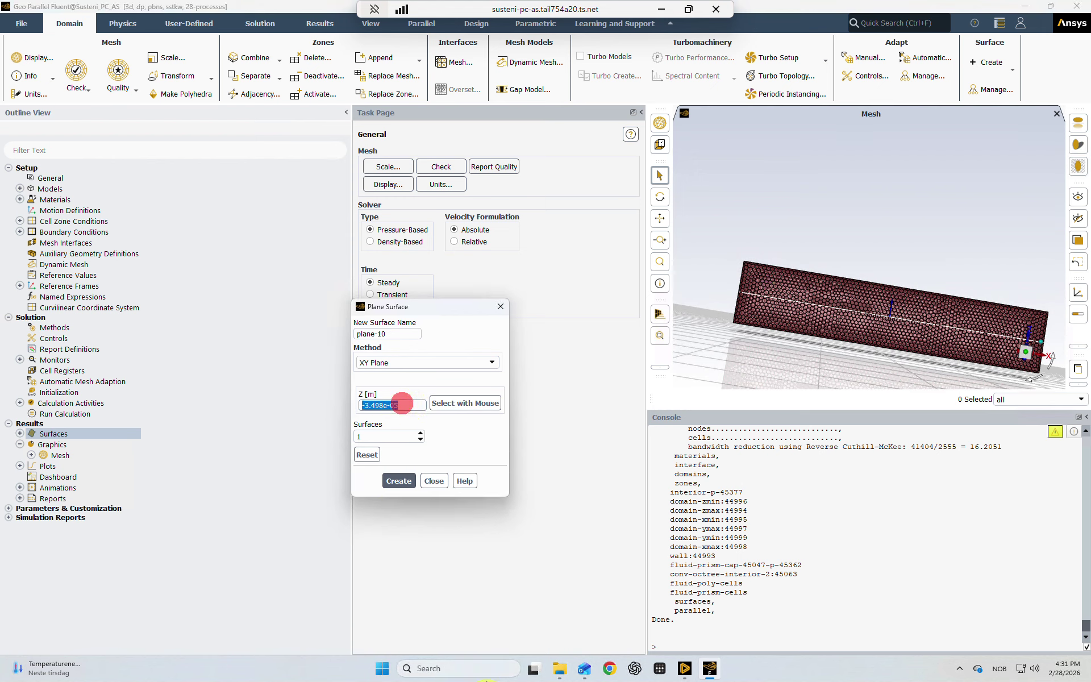
click(451, 442)
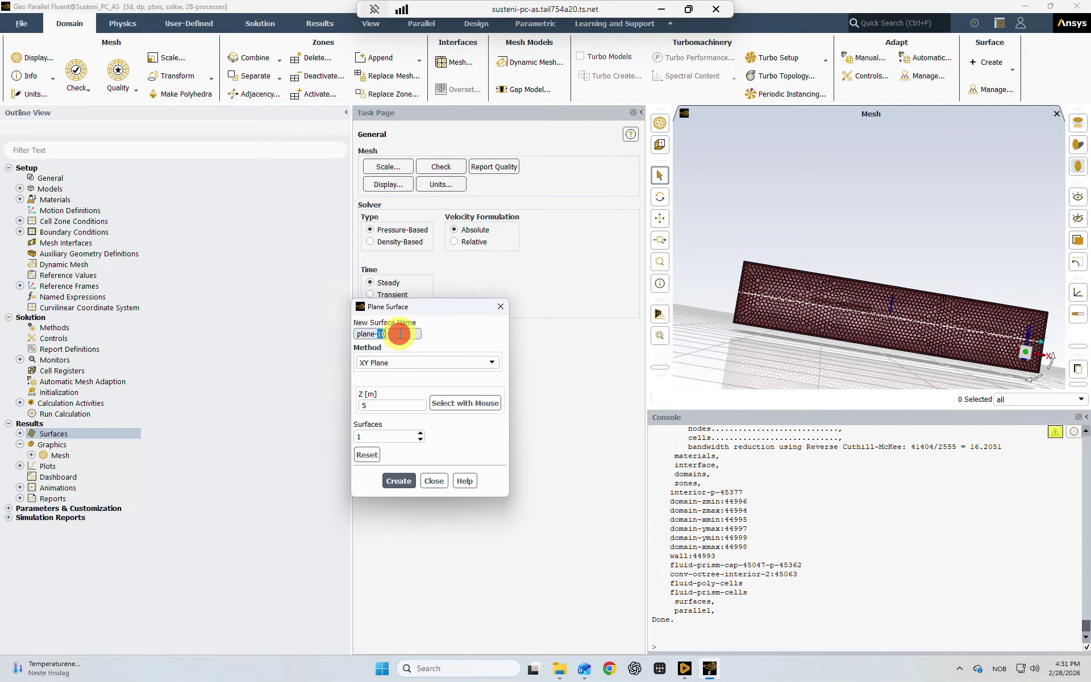
text(xy)
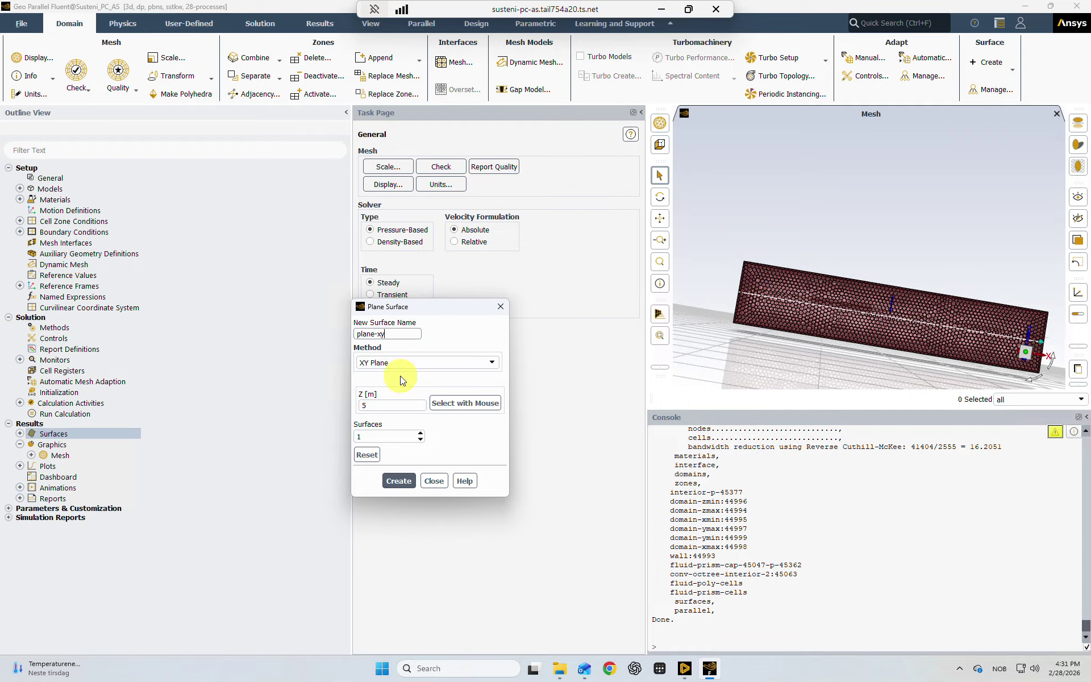
click(399, 481)
click(500, 307)
- Save and display a new mesh plot with edges and faces on plane-xy only
click(32, 456)
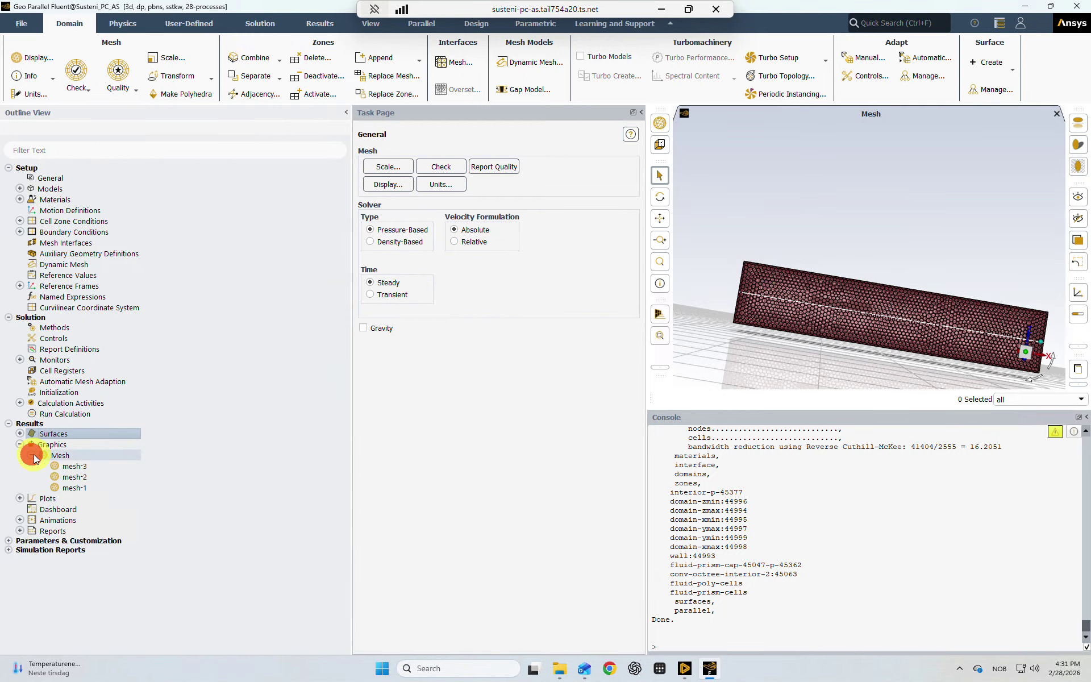
double_click(51, 454)
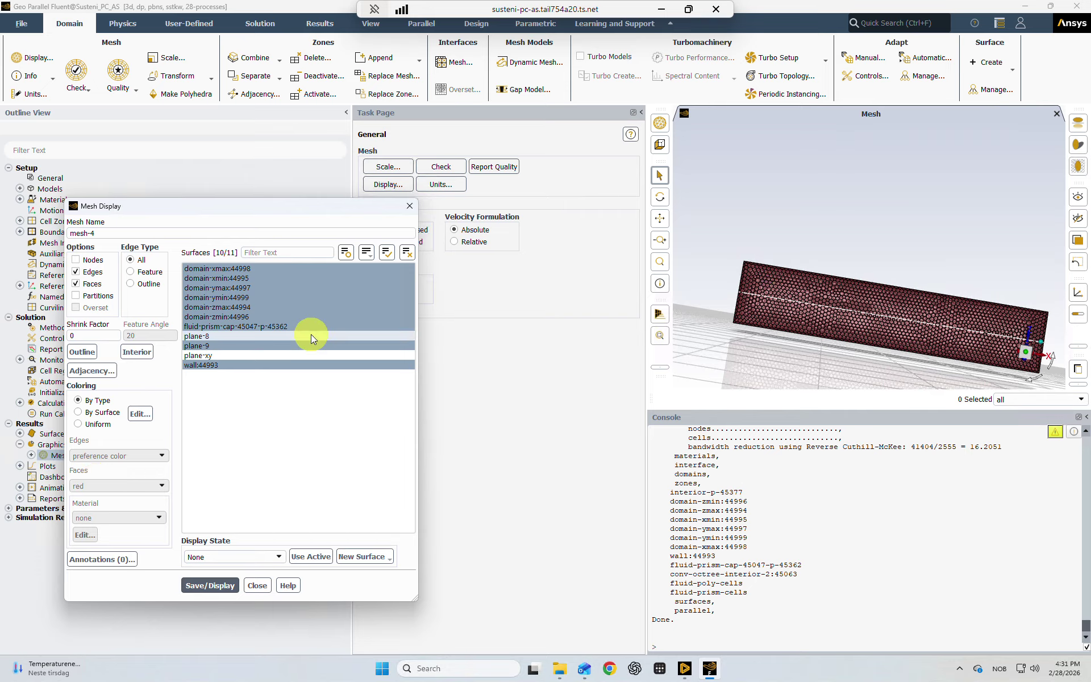
click(405, 252)
click(208, 356)
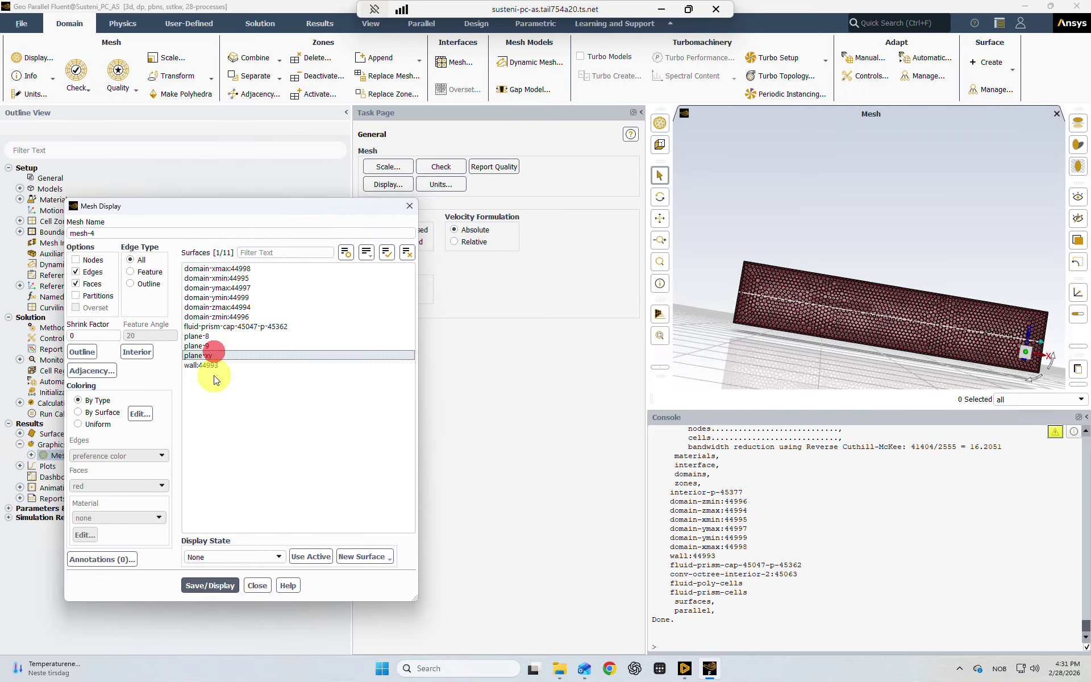
click(193, 585)
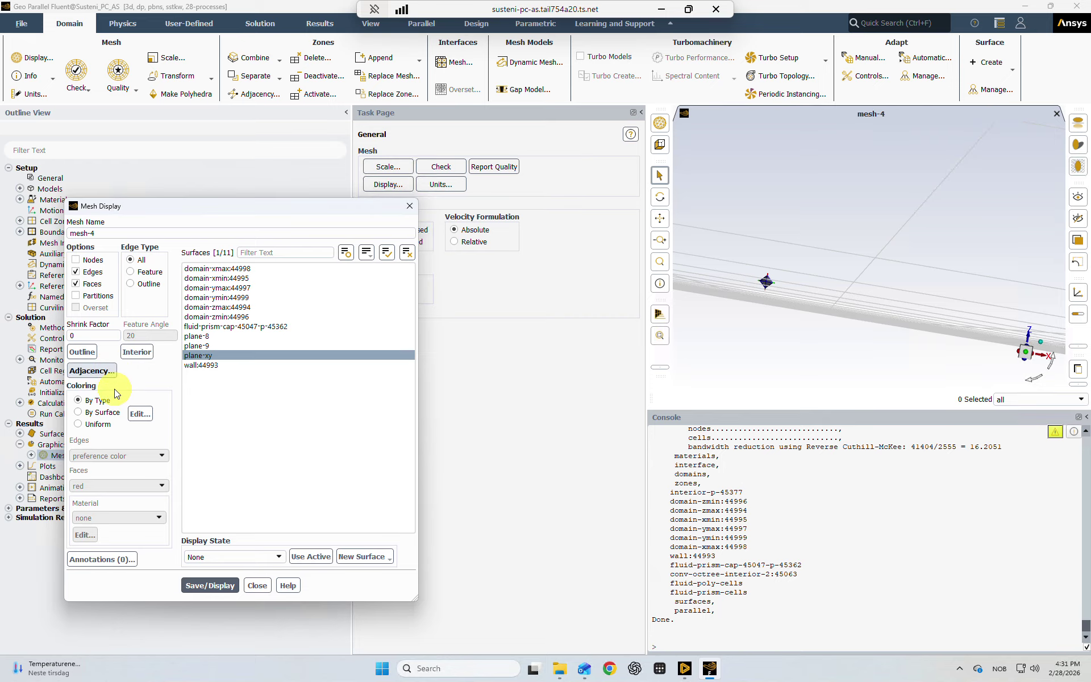
- Color the plane-xy mesh plot uniformly with black edges and red faces, and redisplay it
click(103, 424)
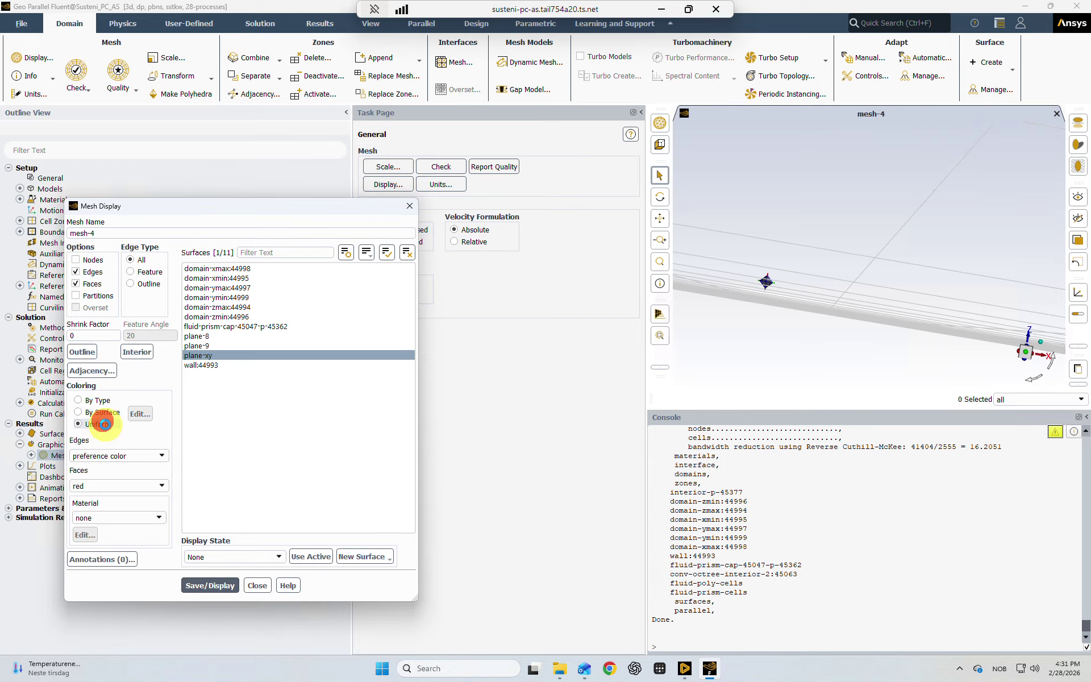
click(111, 455)
scroll(115, 491, up, 2)
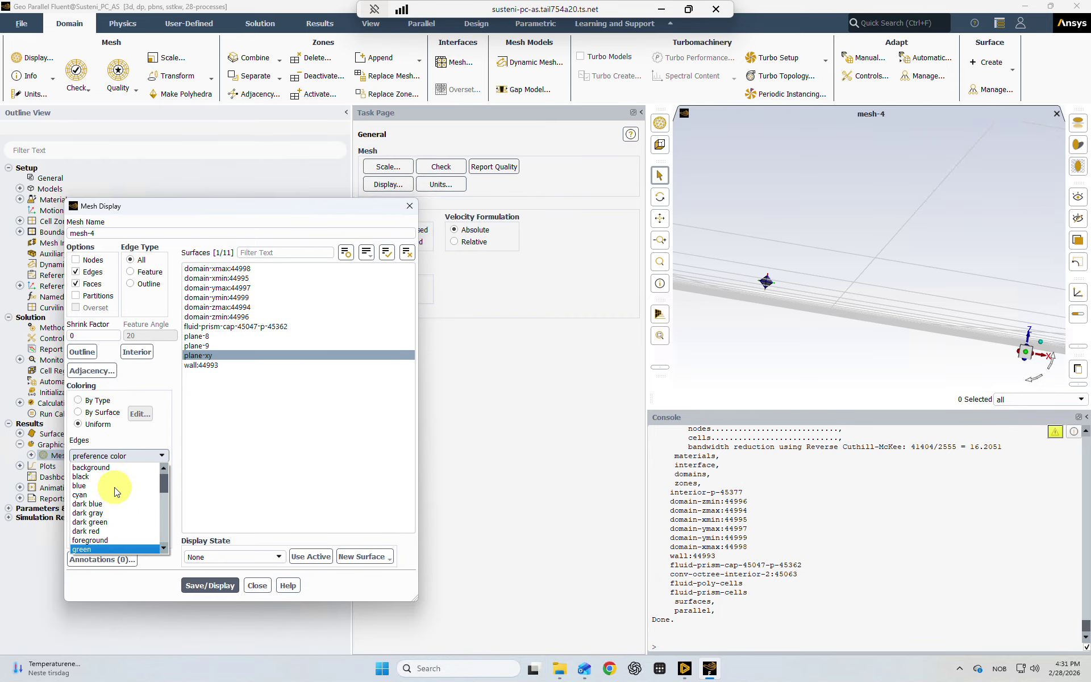
click(116, 479)
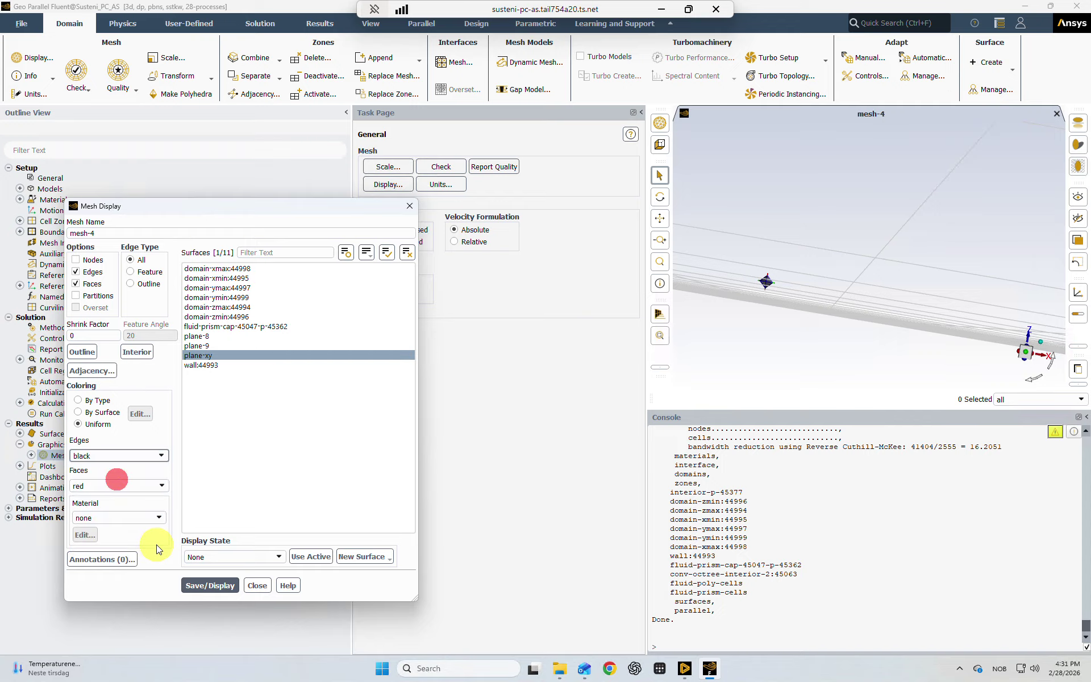
click(200, 584)
- Examine the refined cells around the hull on plane-xy, widening the graphics area for a larger view
drag(988, 336, 853, 347)
scroll(862, 316, up, 5)
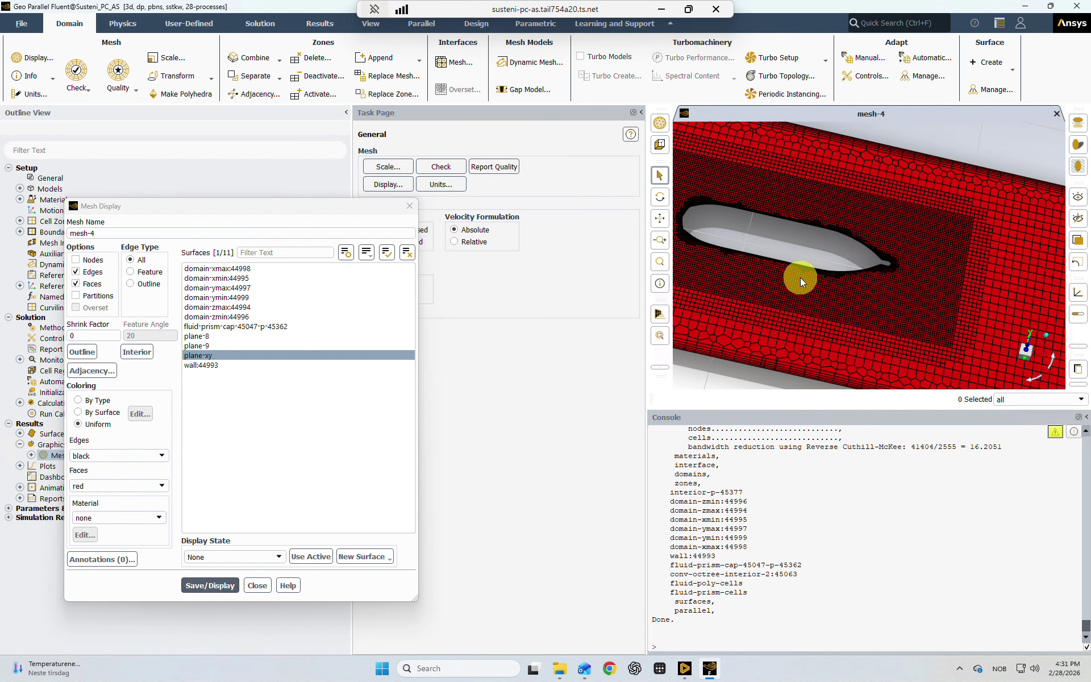
scroll(786, 264, up, 5)
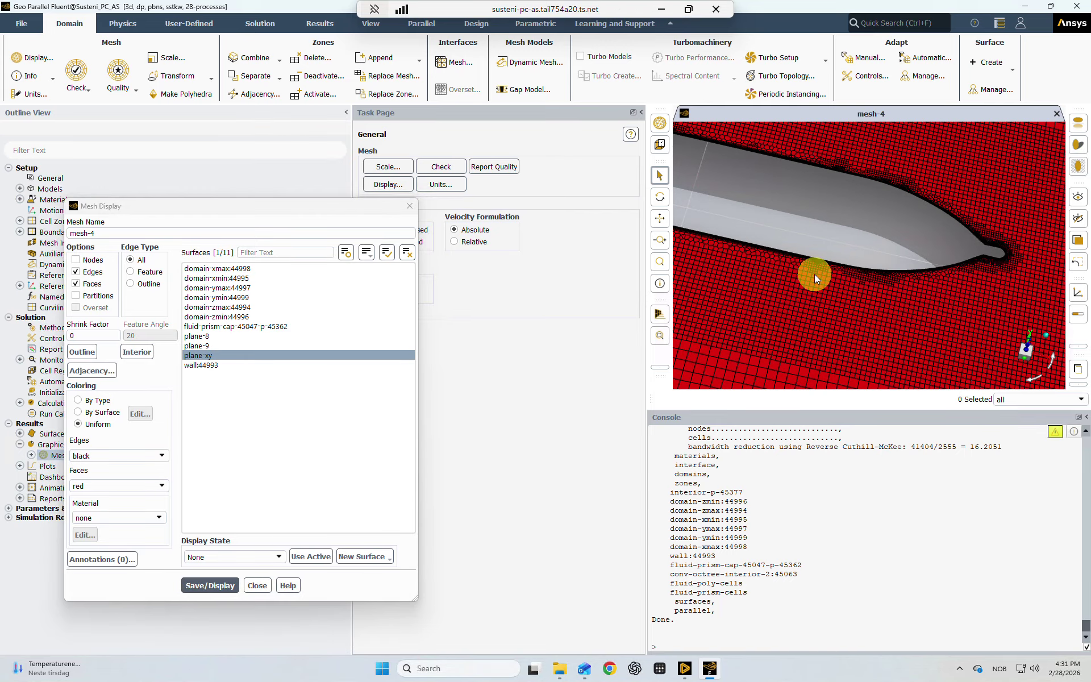
drag(812, 244, 929, 297)
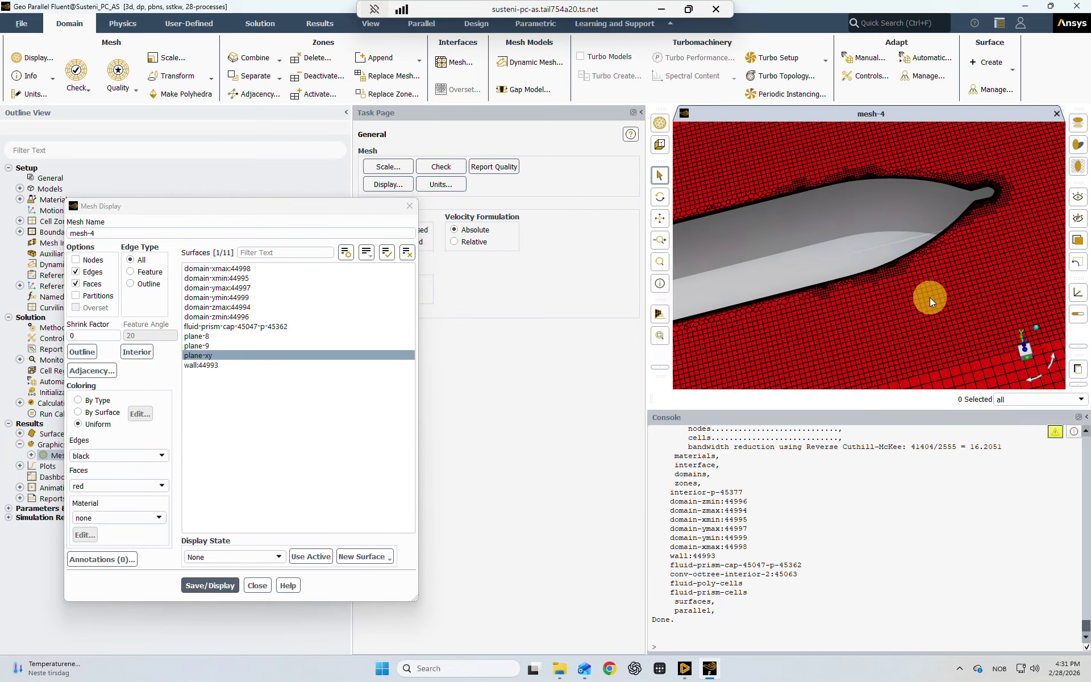
click(646, 319)
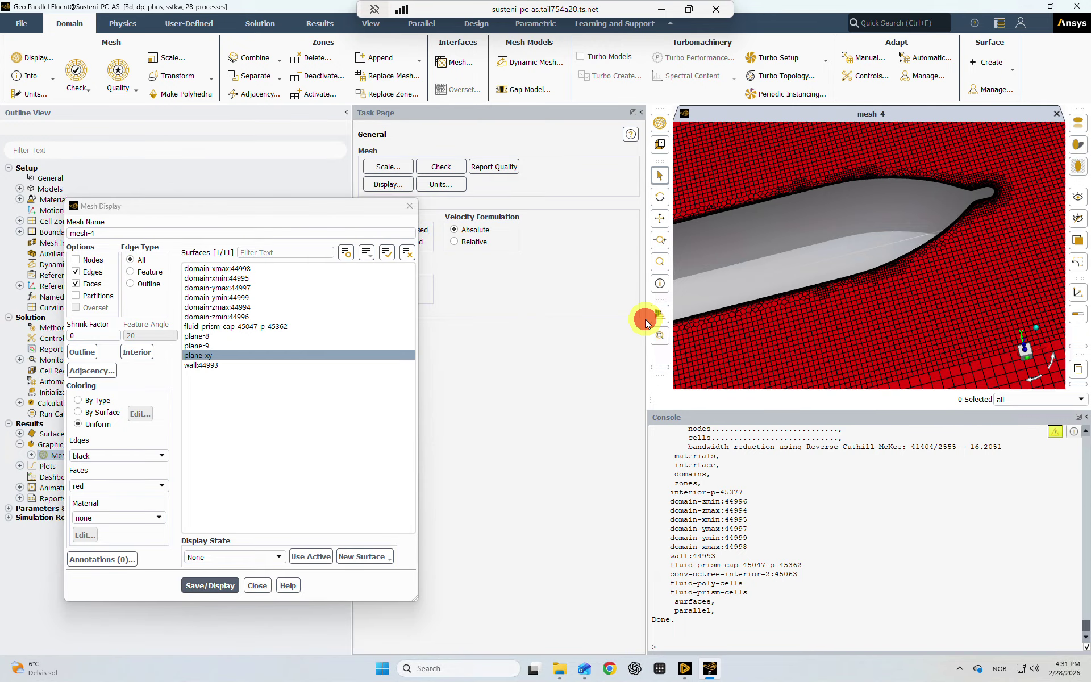
drag(646, 320, 448, 312)
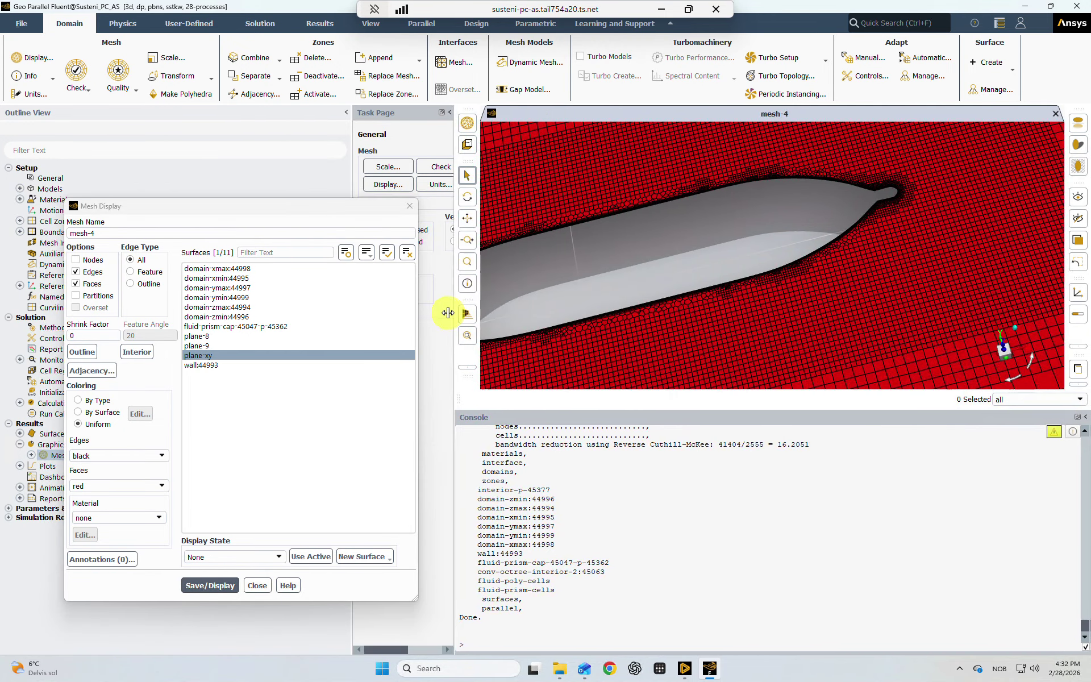
drag(706, 275, 878, 303)
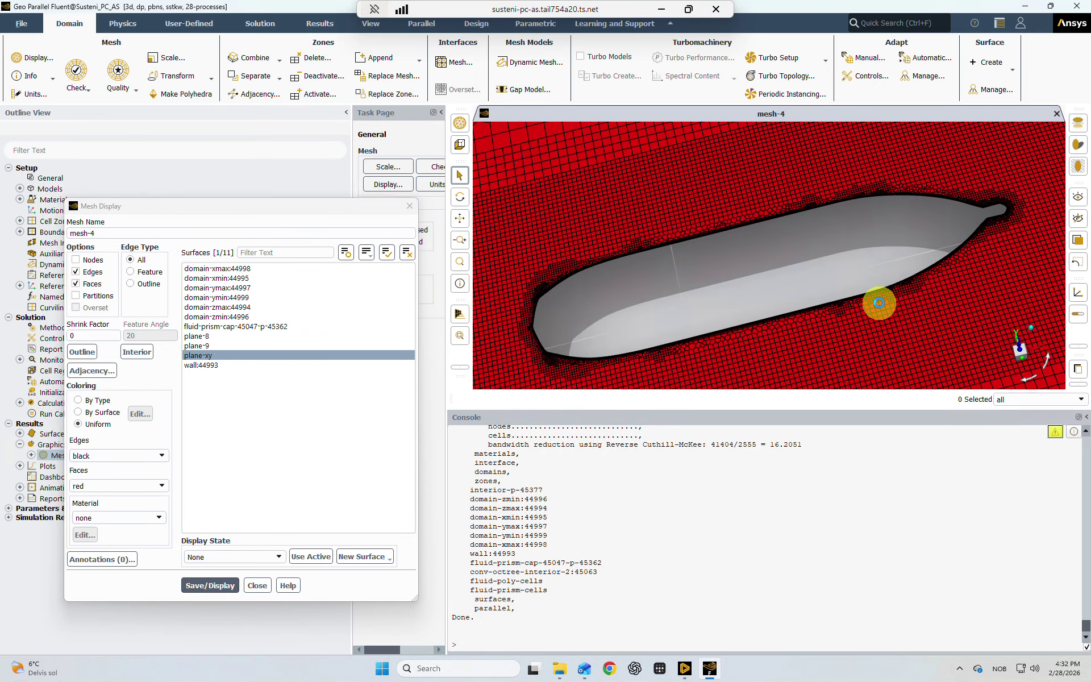